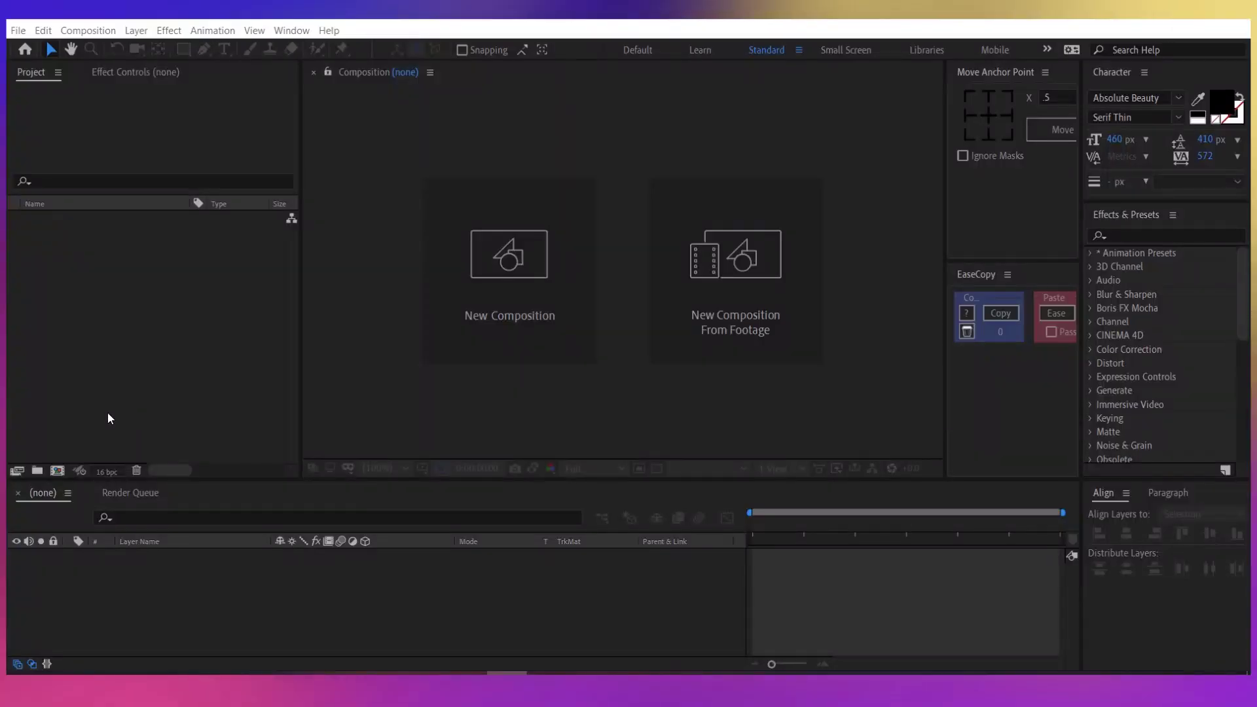
Create Comp 1 at 1920×1080, 30 fps, with a 0:00:10:01 duration.
{"action": "left_click", "coordinate": [57, 471]}
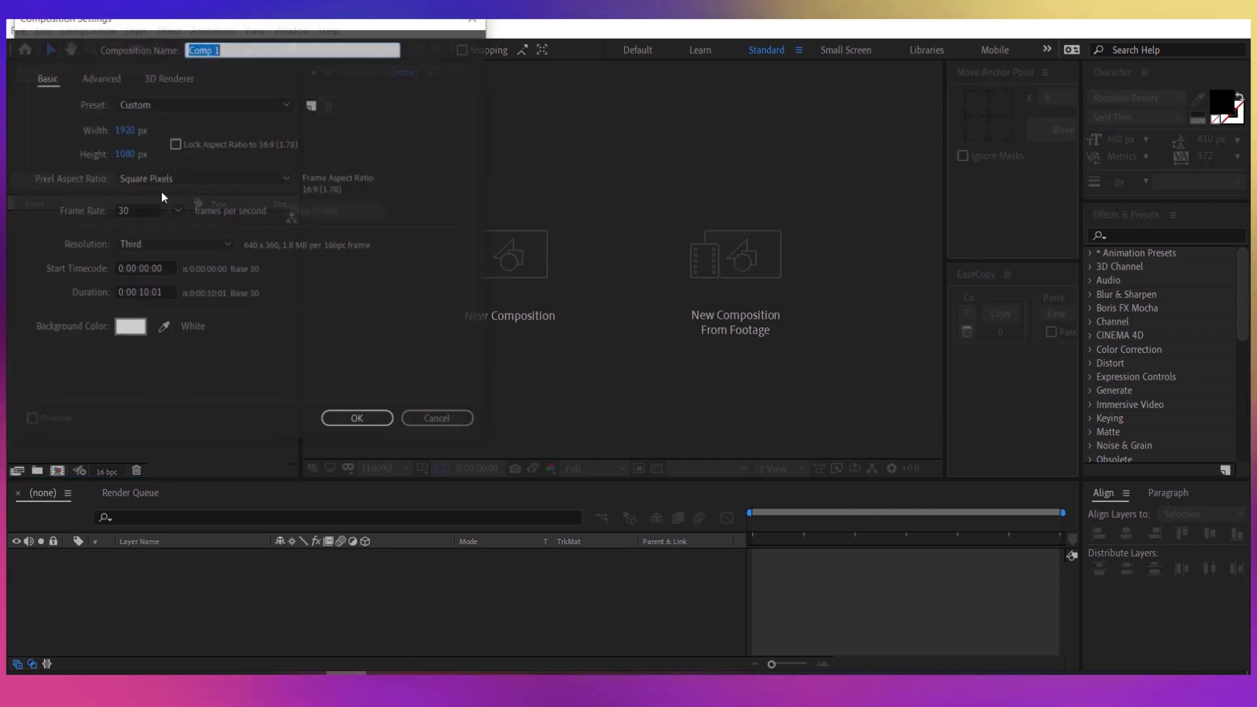
{"action": "left_click", "coordinate": [124, 136]}
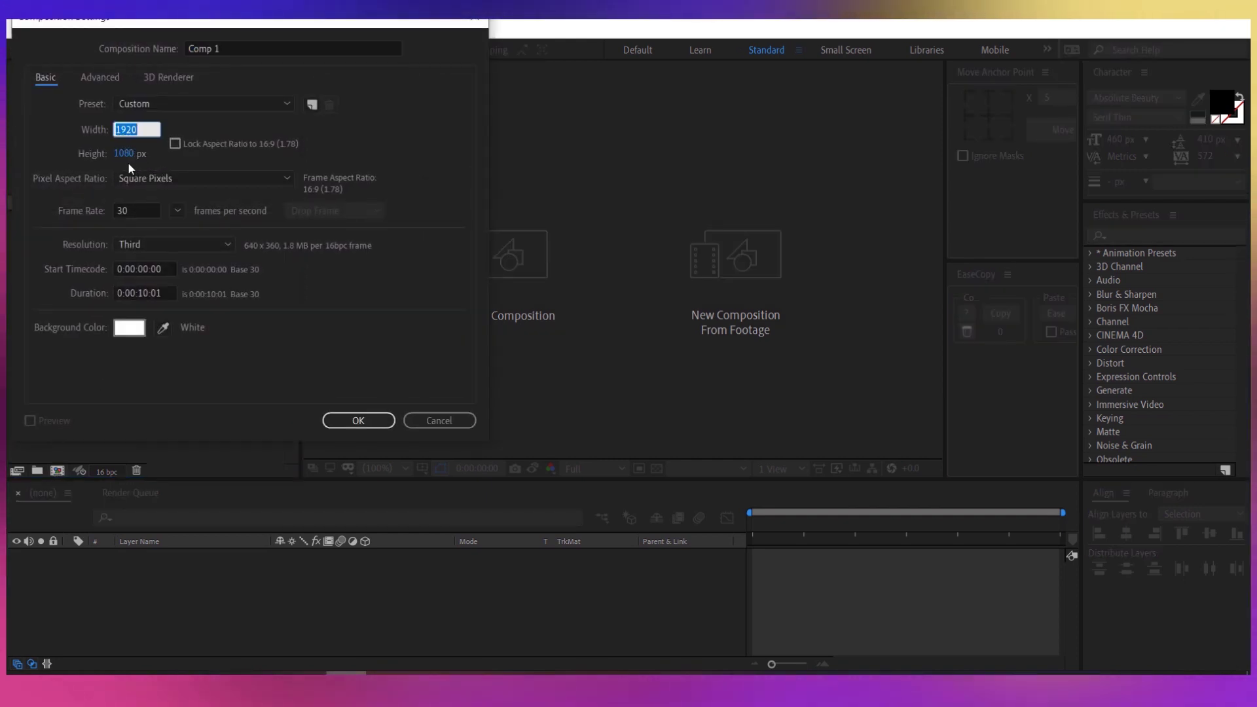
{"action": "left_click", "coordinate": [144, 293]}
{"action": "left_click", "coordinate": [358, 420]}
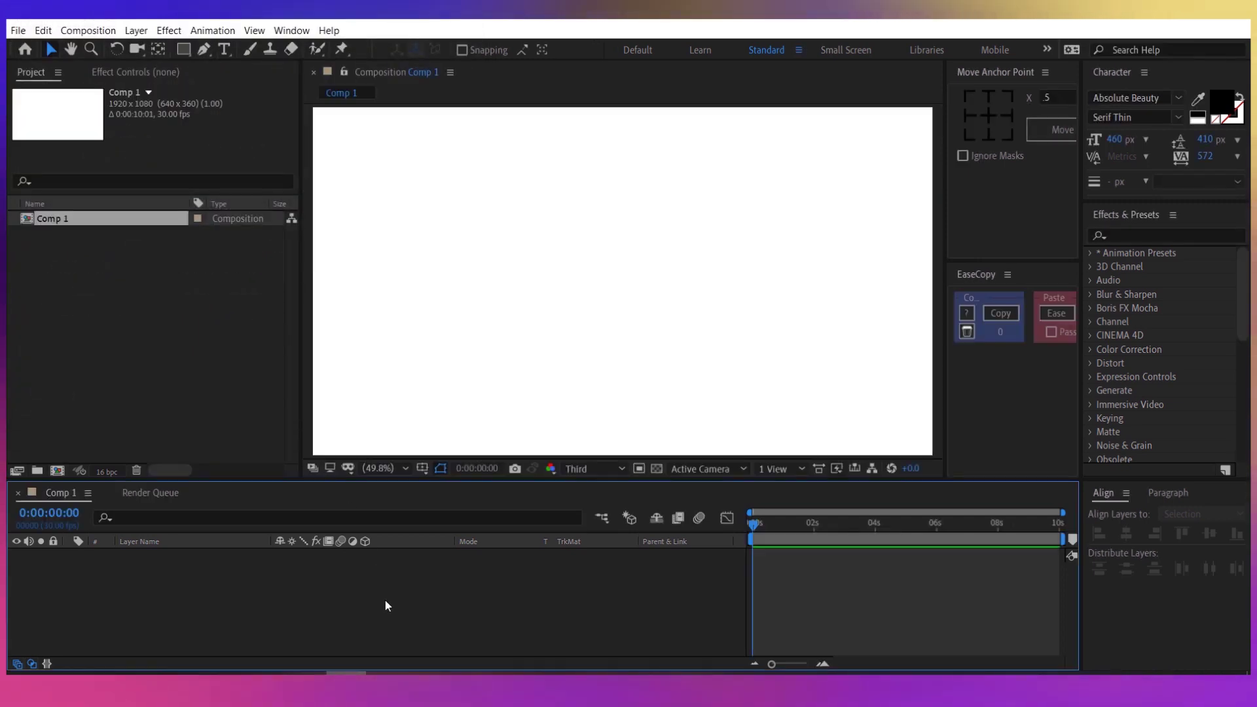
Add a full-frame solid layer coloured green 37F851.
{"action": "right_click", "coordinate": [380, 597]}
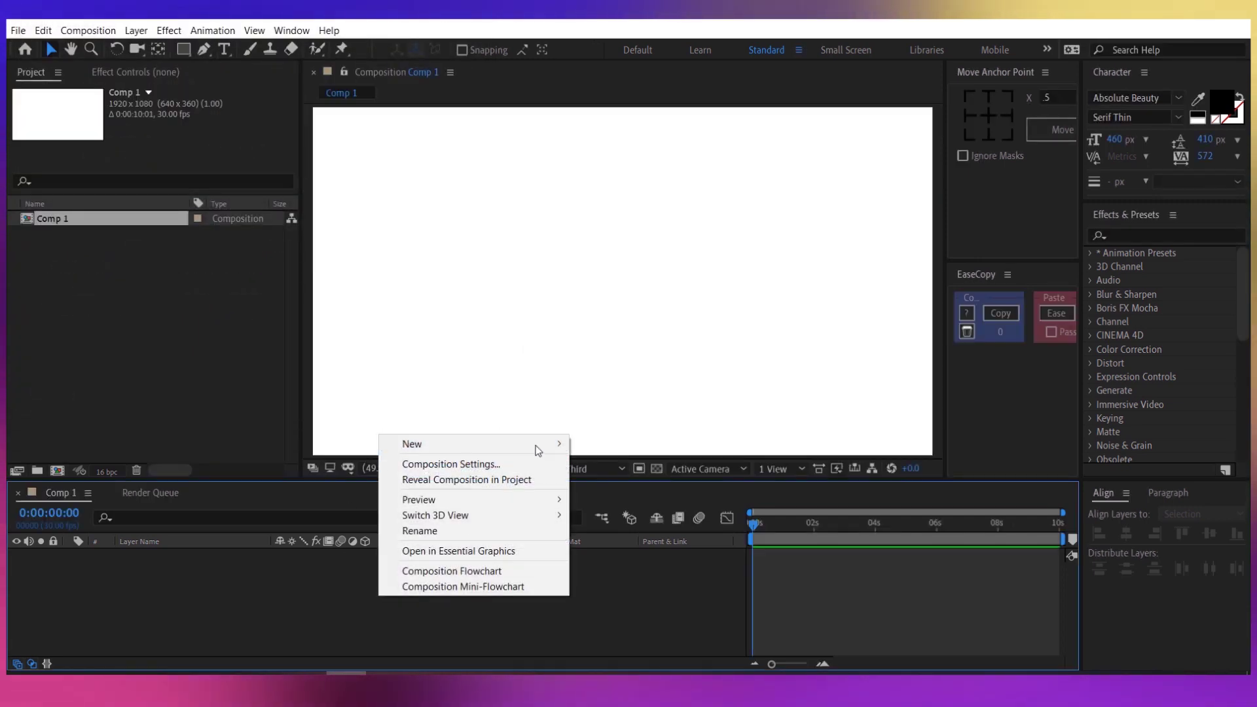
{"action": "mouse_move", "coordinate": [537, 449]}
{"action": "left_click", "coordinate": [654, 481]}
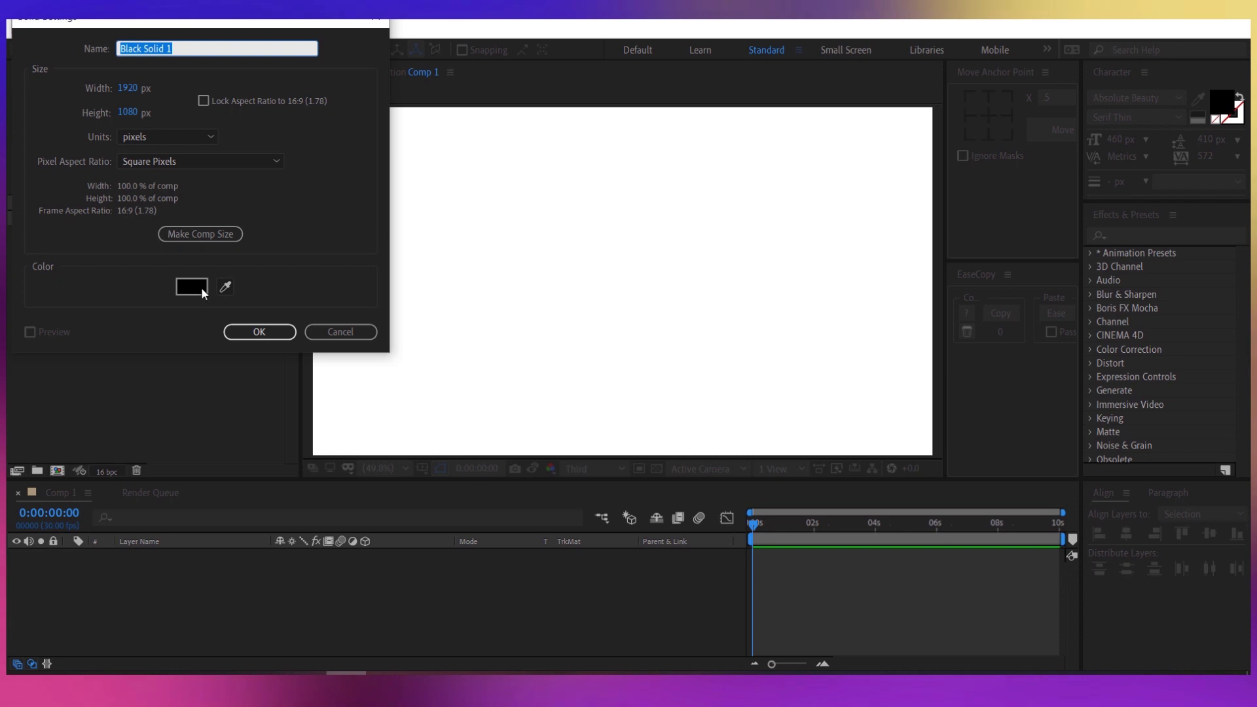
{"action": "left_click", "coordinate": [202, 287]}
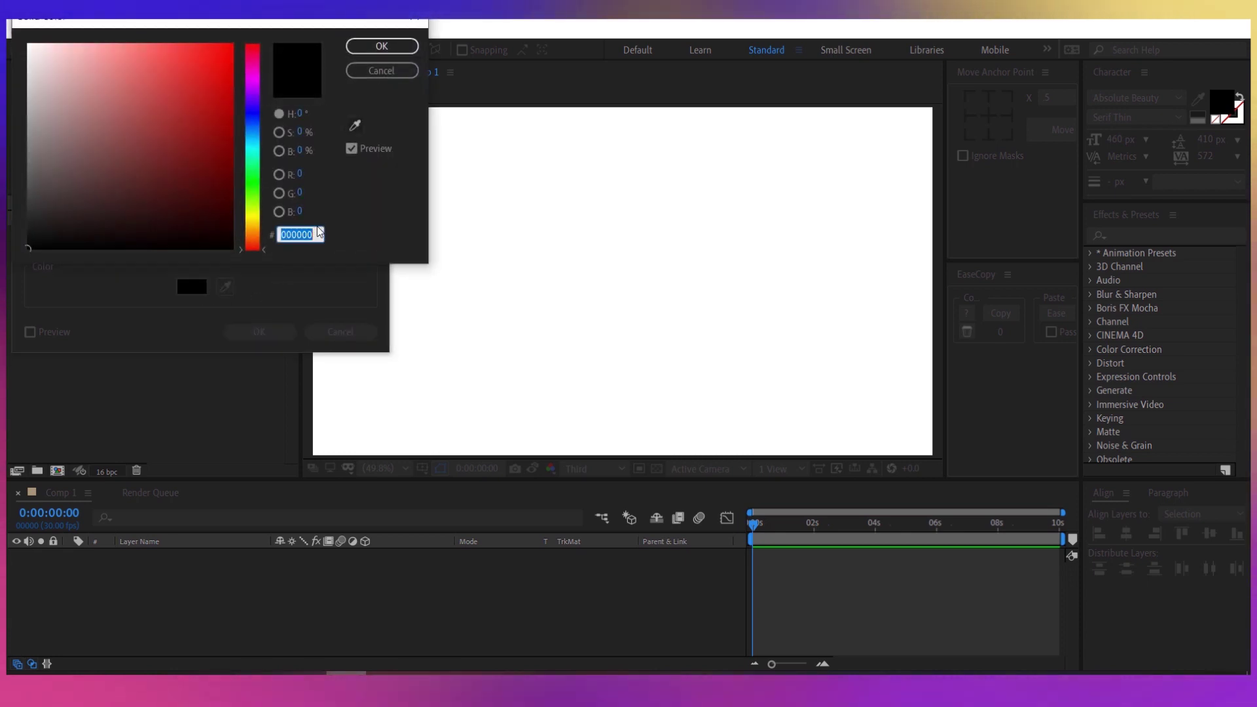
{"action": "type", "text": "37"}
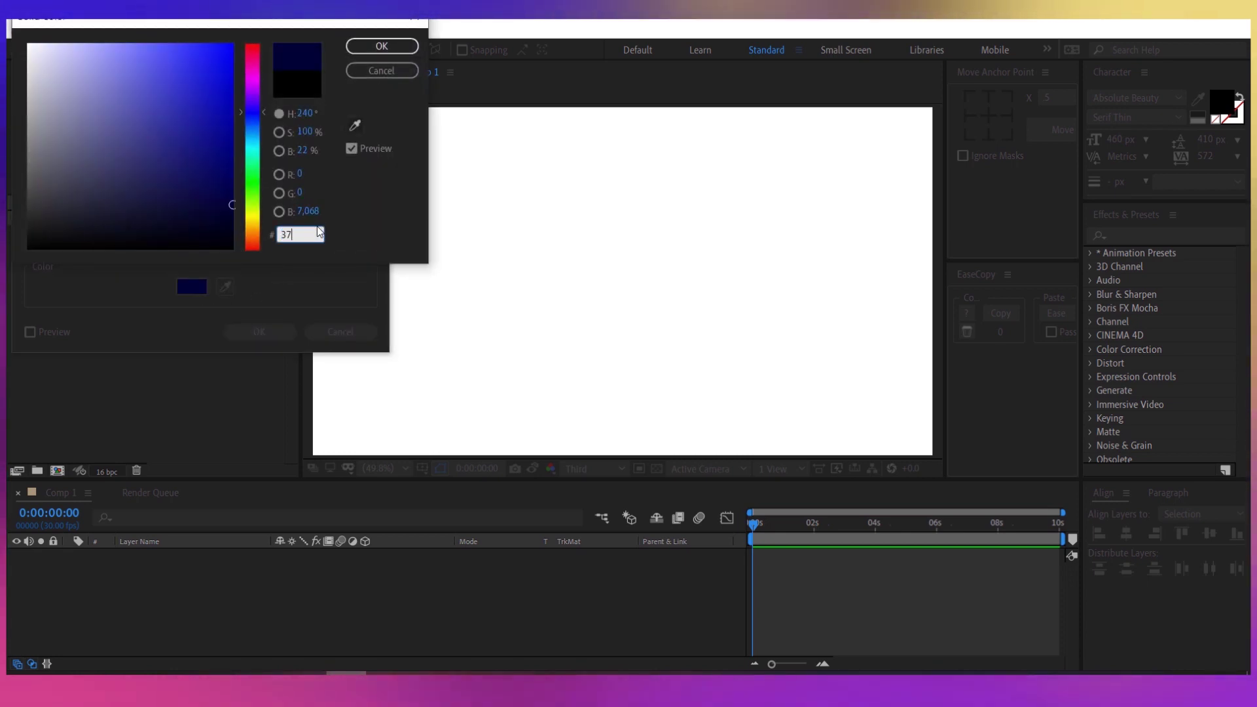
{"action": "type", "text": "F851"}
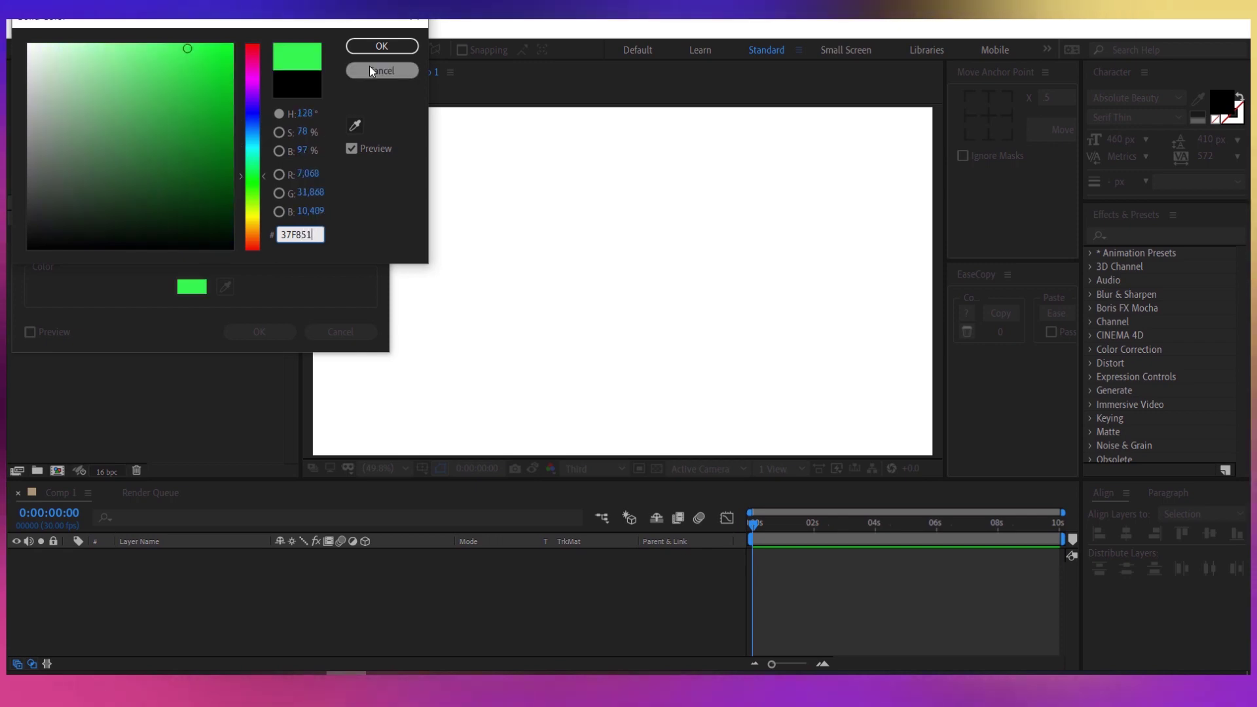
{"action": "left_click", "coordinate": [368, 50]}
{"action": "left_click", "coordinate": [260, 332]}
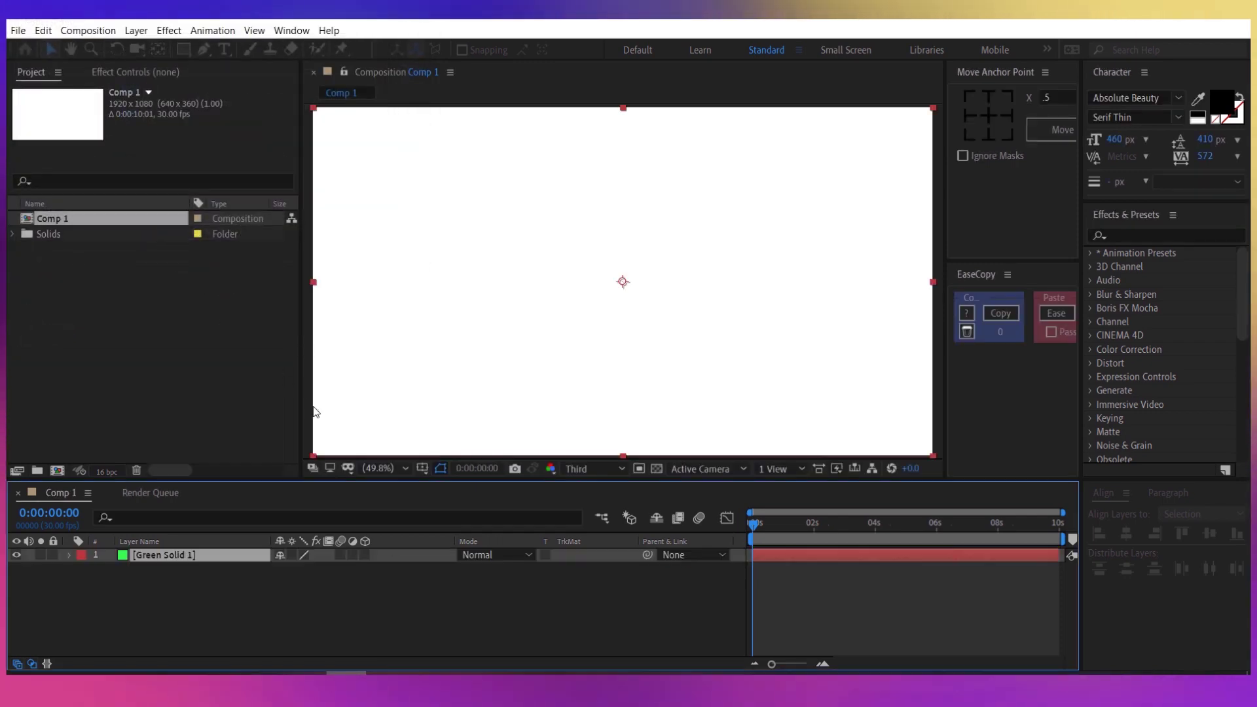
Rename the green solid layer to BG and deselect it.
{"action": "right_click", "coordinate": [226, 565]}
{"action": "right_click", "coordinate": [236, 550]}
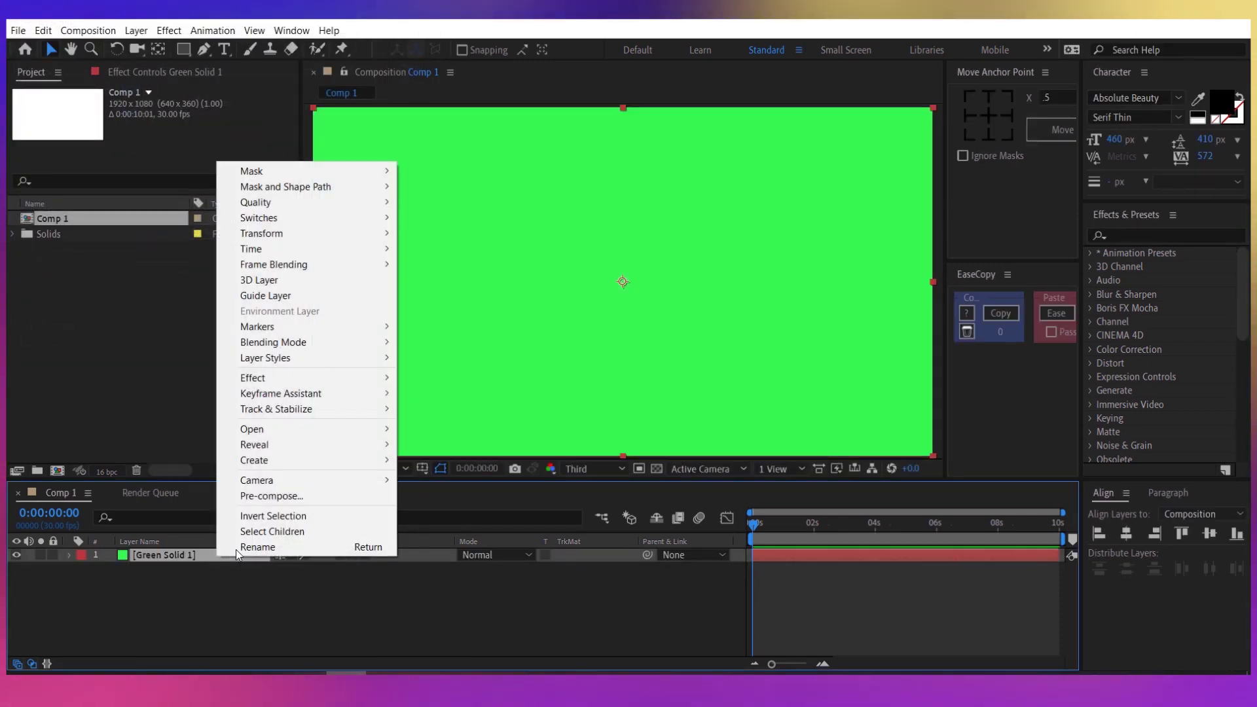
{"action": "left_click", "coordinate": [236, 549]}
{"action": "type", "text": "BG"}
{"action": "key", "text": "Return"}
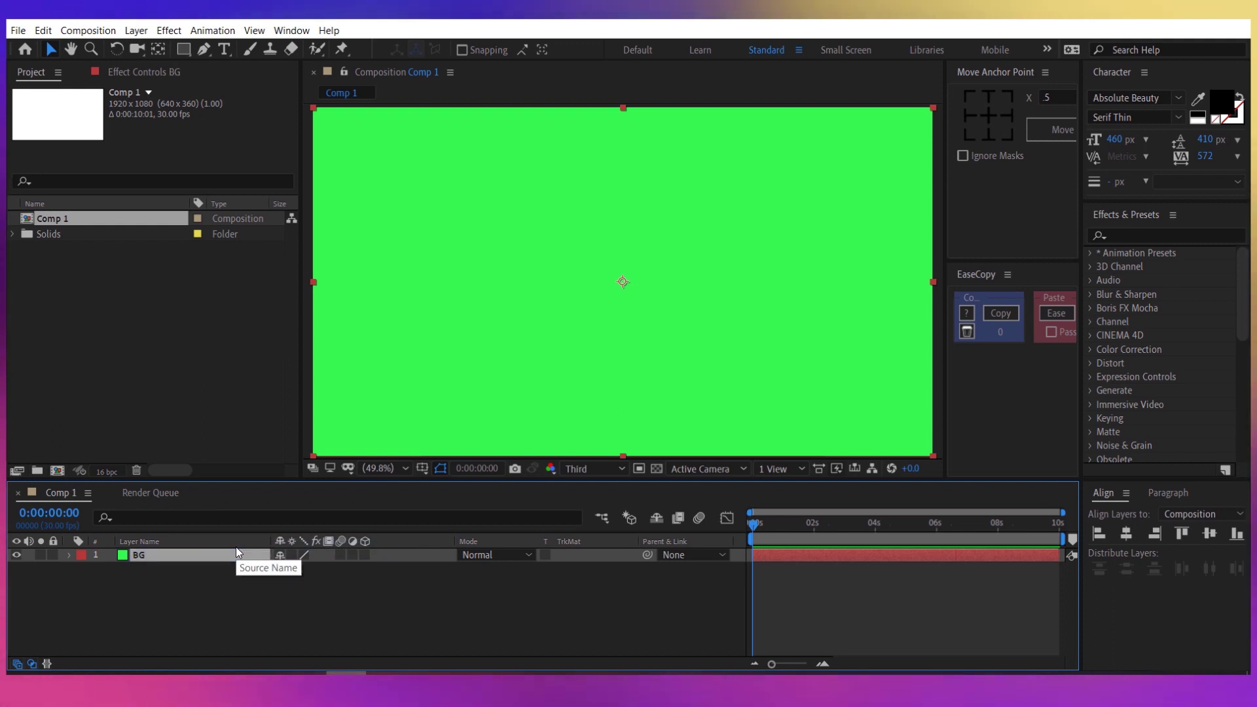
{"action": "key", "text": "ctrl+shift+a"}
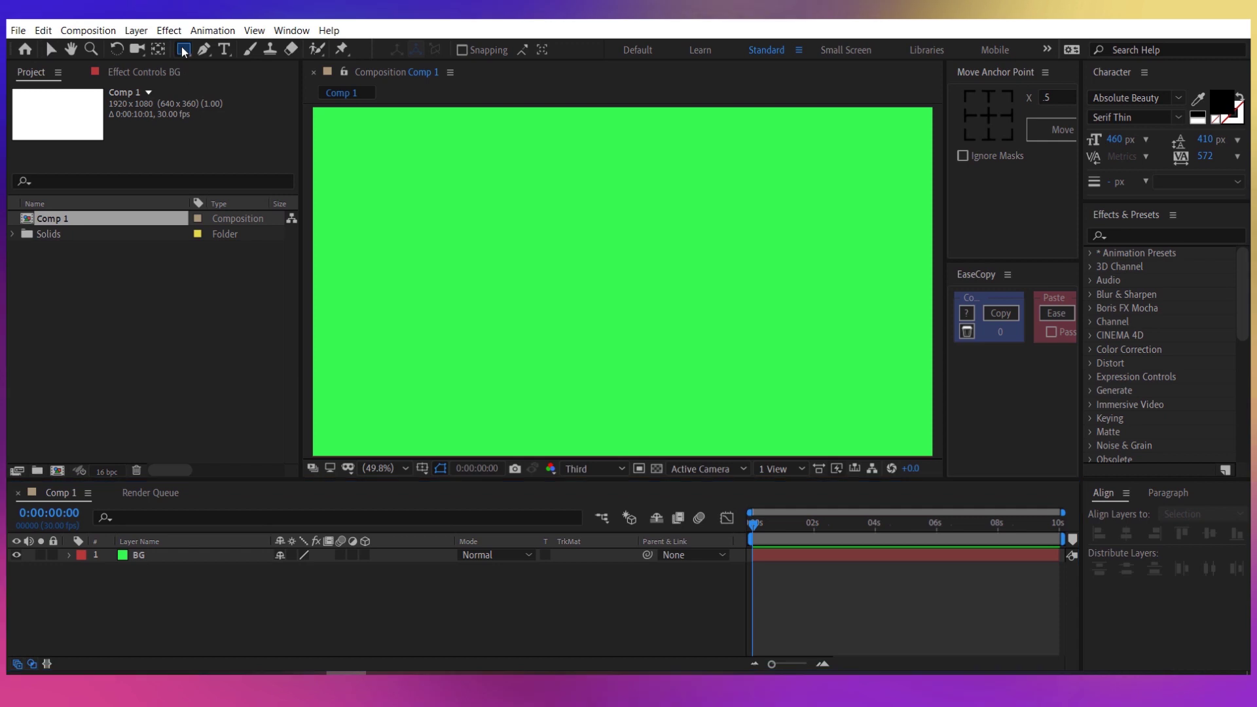
Add a full-frame rectangle shape layer filled with blue 0587C4.
{"action": "double_click", "coordinate": [184, 51]}
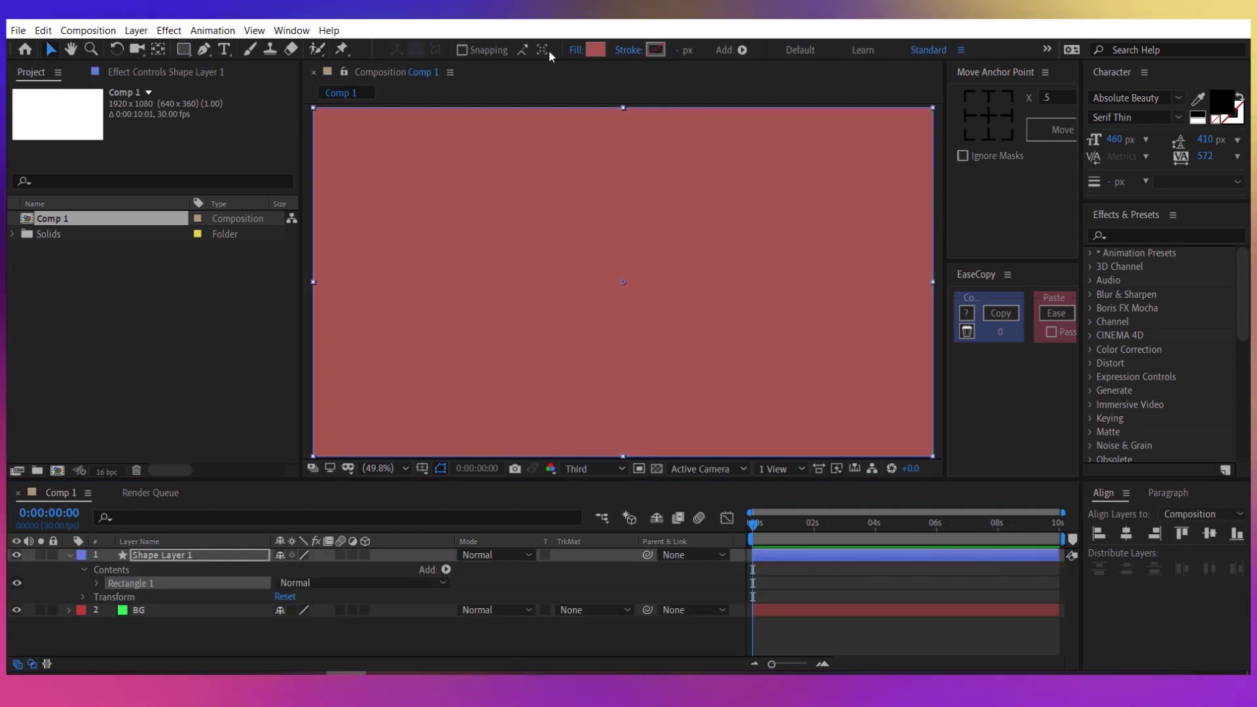
{"action": "left_click", "coordinate": [597, 51]}
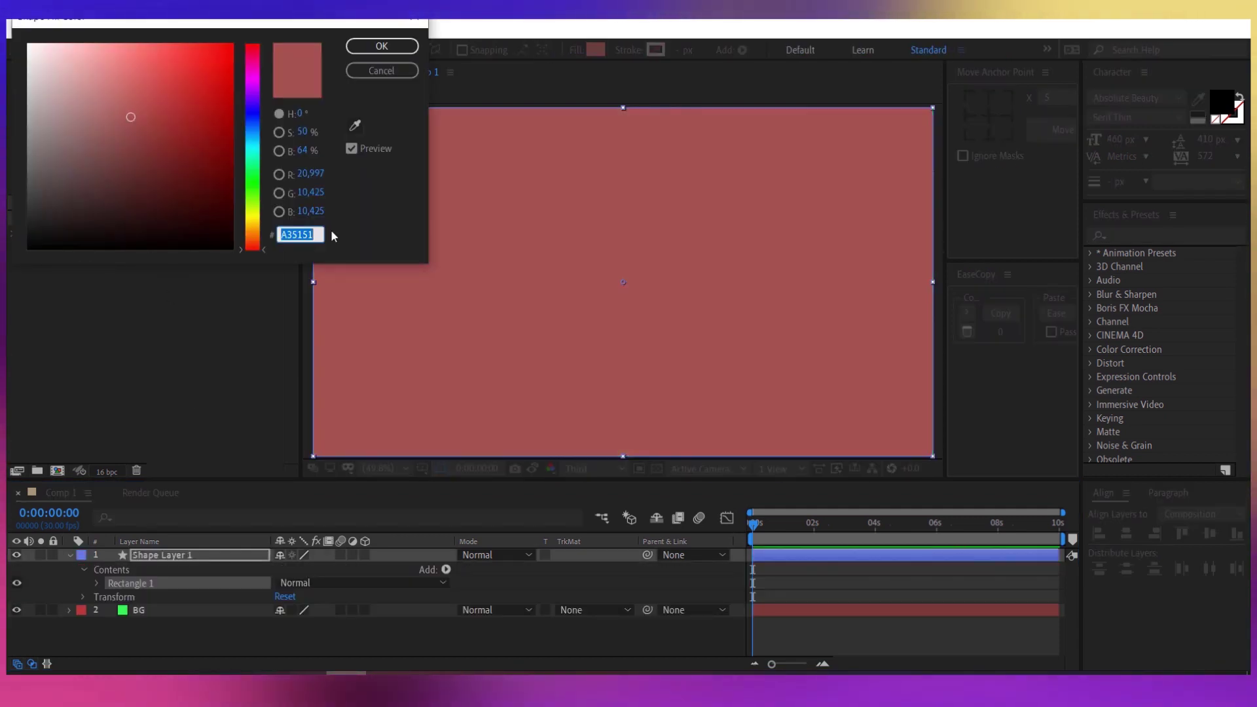
{"action": "type", "text": "0"}
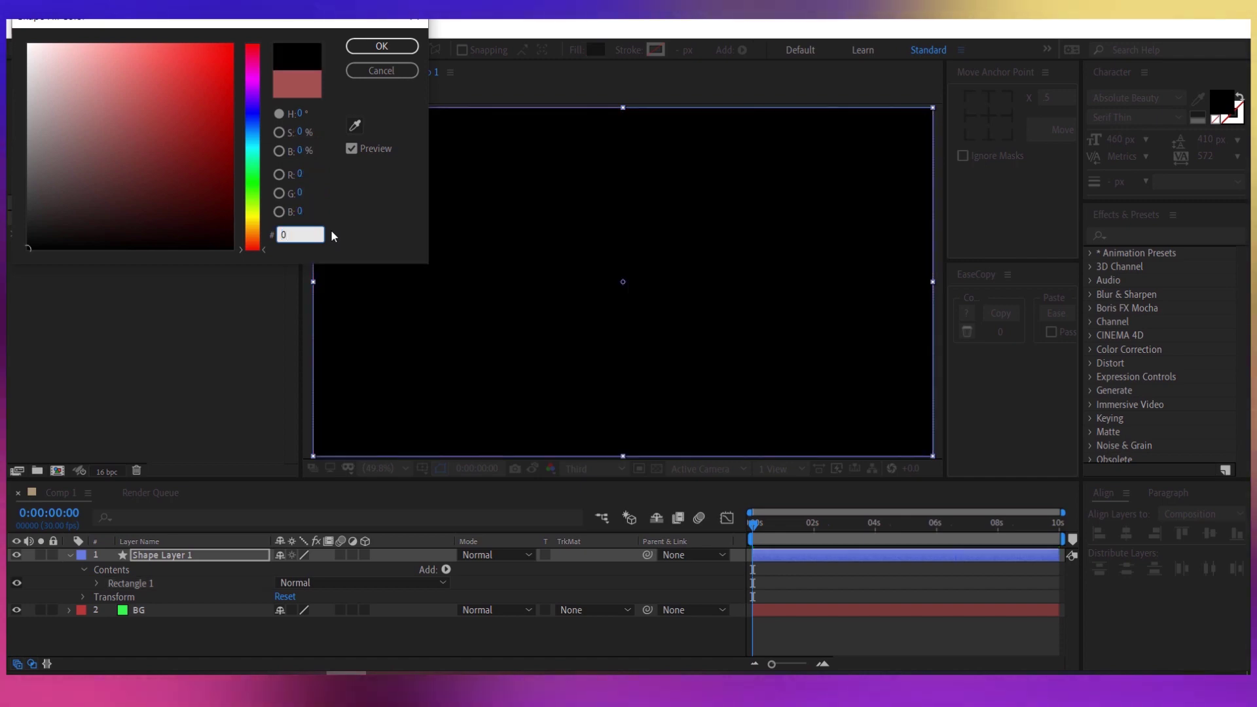
{"action": "type", "text": "587"}
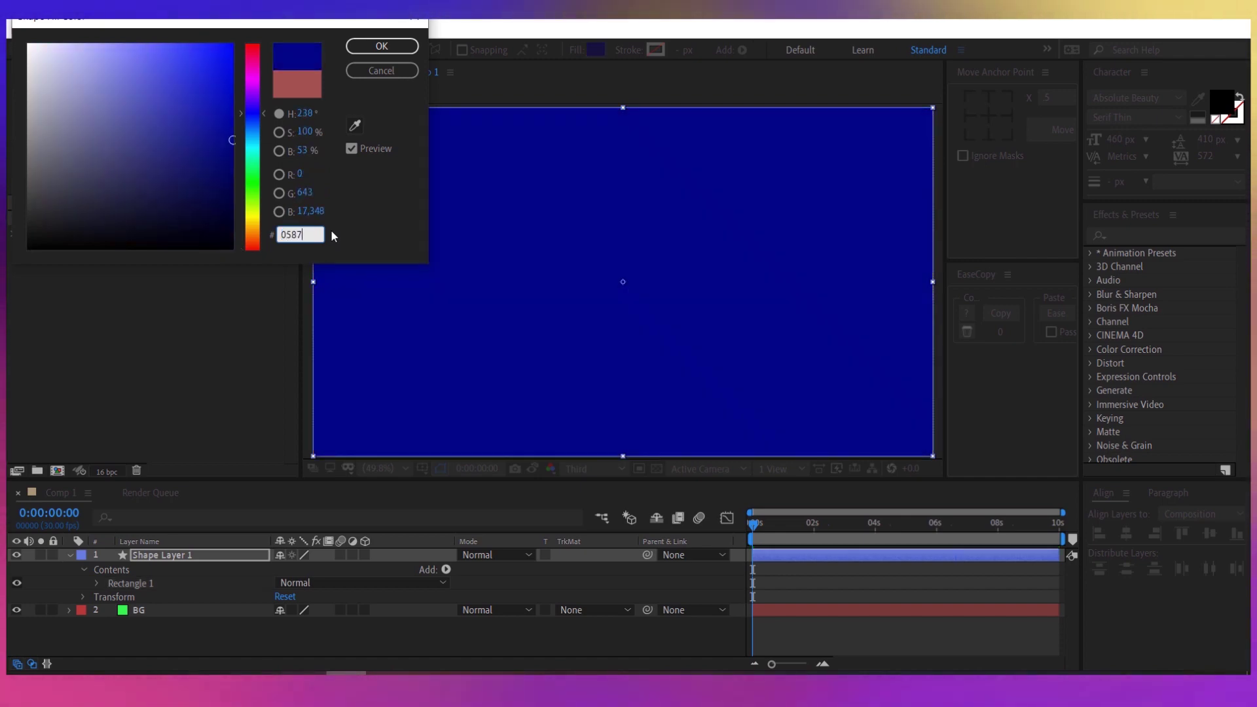
{"action": "type", "text": "C4"}
{"action": "left_click", "coordinate": [364, 52]}
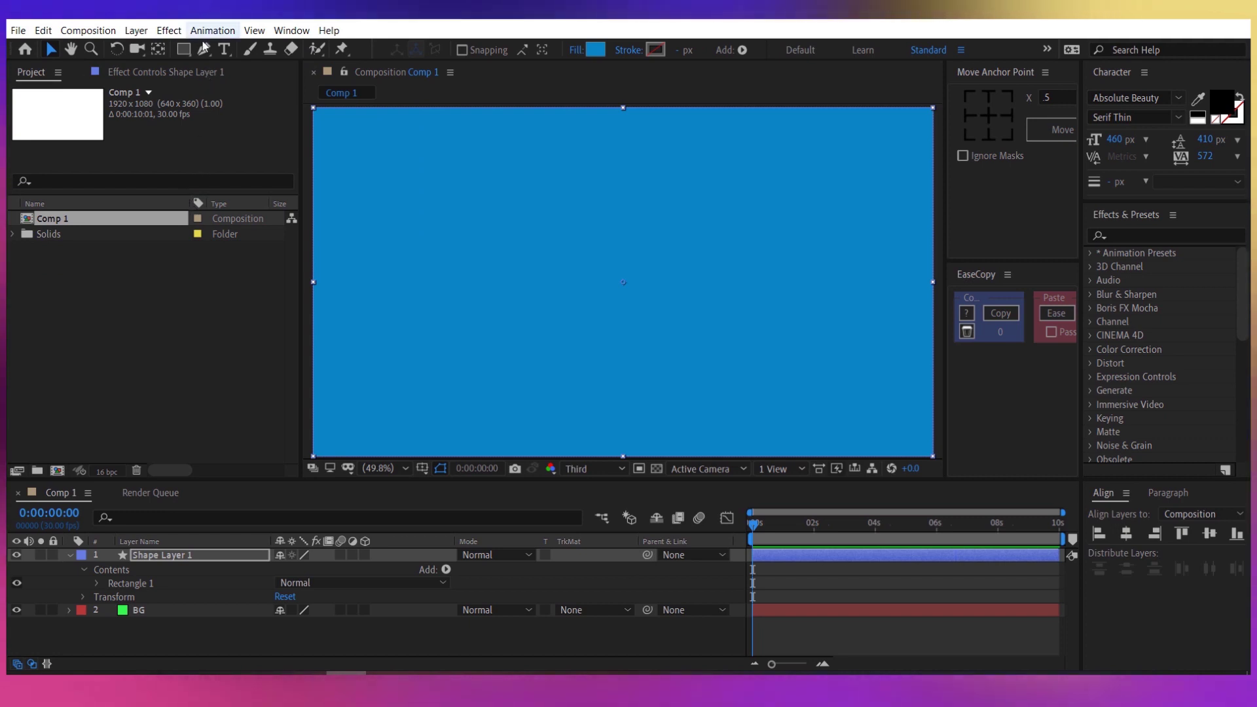
{"action": "left_click", "coordinate": [202, 49]}
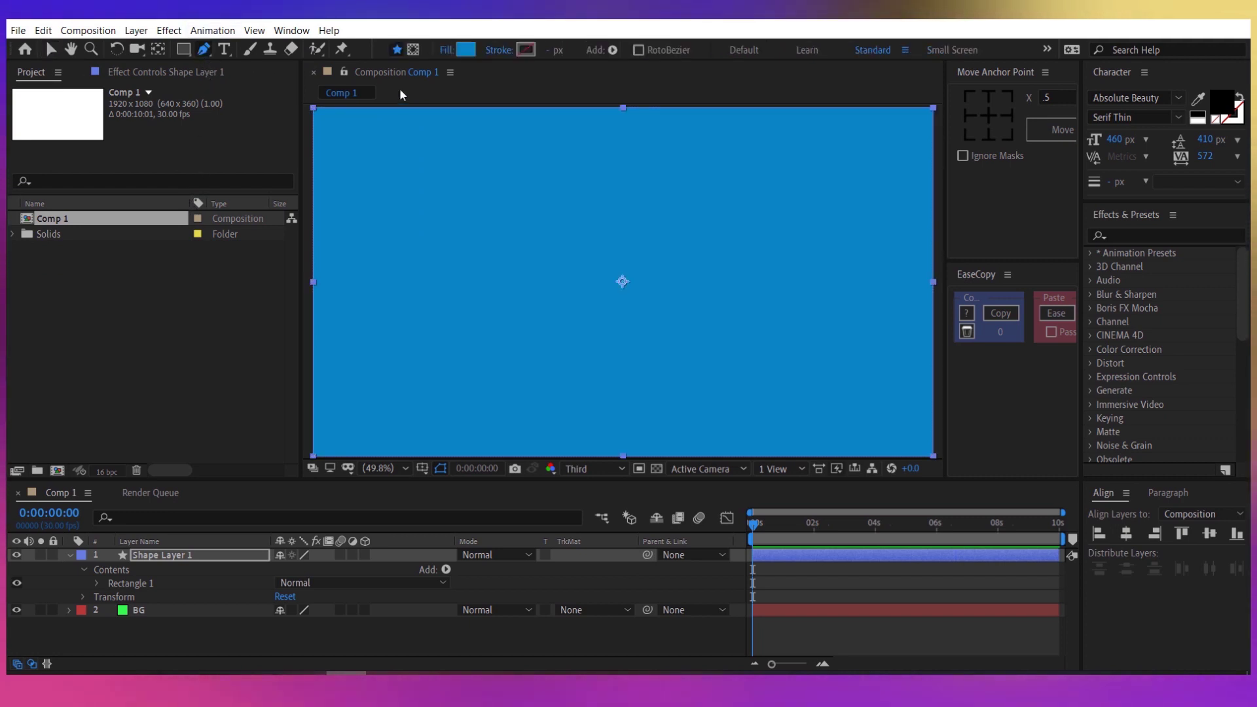
Draw a closed curved pen mask on the blue shape layer around the top-left corner.
{"action": "left_click", "coordinate": [414, 49]}
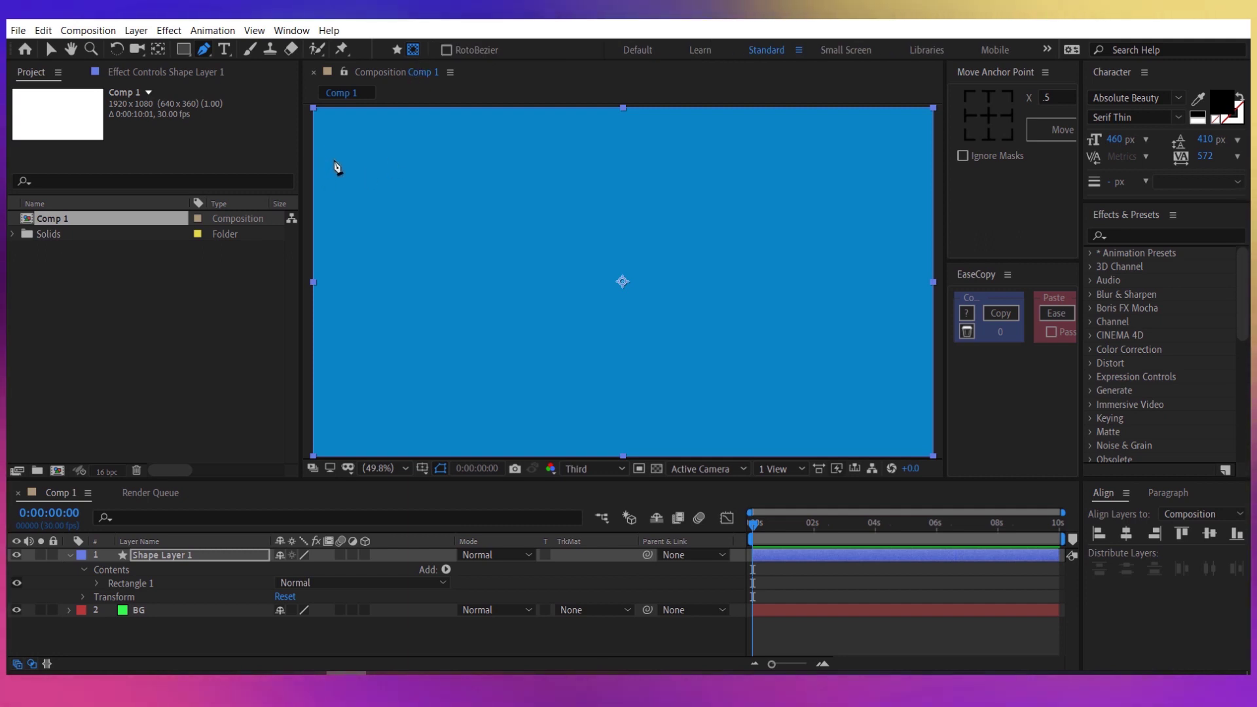
{"action": "left_click_drag", "start_coordinate": [402, 201], "coordinate": [538, 225]}
{"action": "scroll", "coordinate": [538, 225], "scroll_direction": "down", "scroll_amount": 2}
{"action": "left_click", "coordinate": [449, 202]}
{"action": "left_click_drag", "start_coordinate": [457, 302], "coordinate": [466, 309]}
{"action": "left_click", "coordinate": [521, 288]}
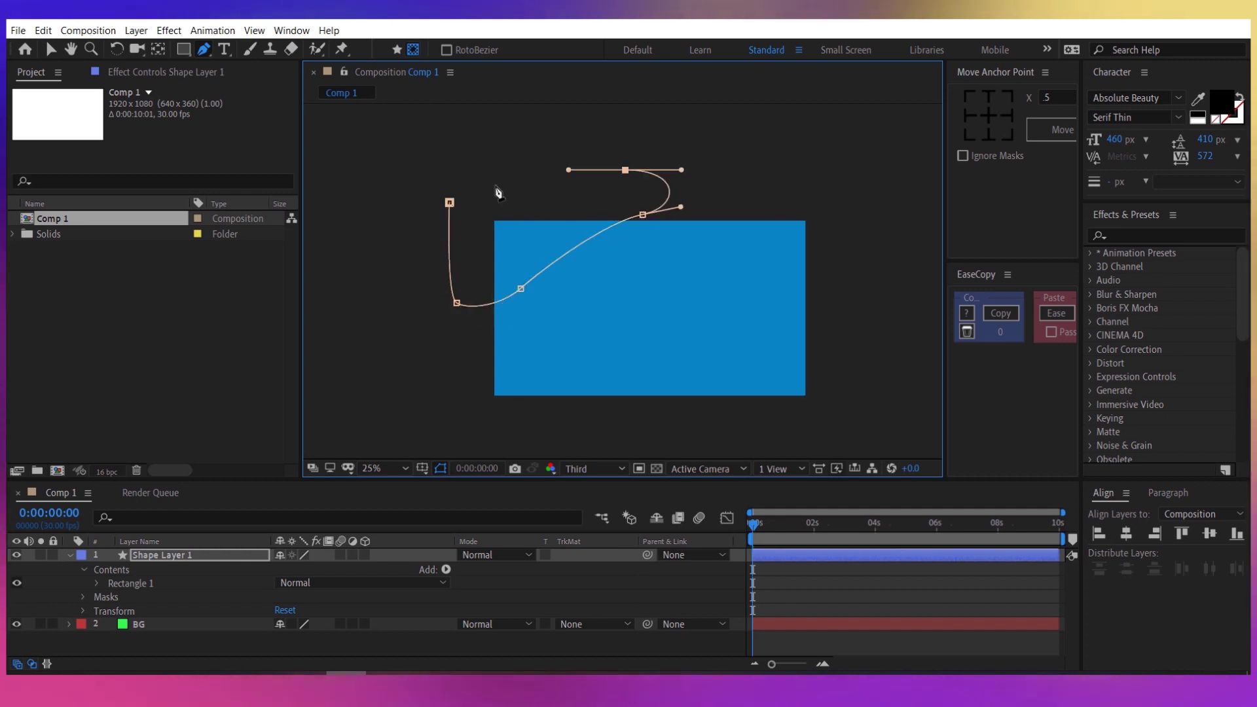
{"action": "left_click", "coordinate": [449, 202]}
{"action": "scroll", "coordinate": [567, 252], "scroll_direction": "up", "scroll_amount": 3}
{"action": "scroll", "coordinate": [570, 261], "scroll_direction": "down", "scroll_amount": 3}
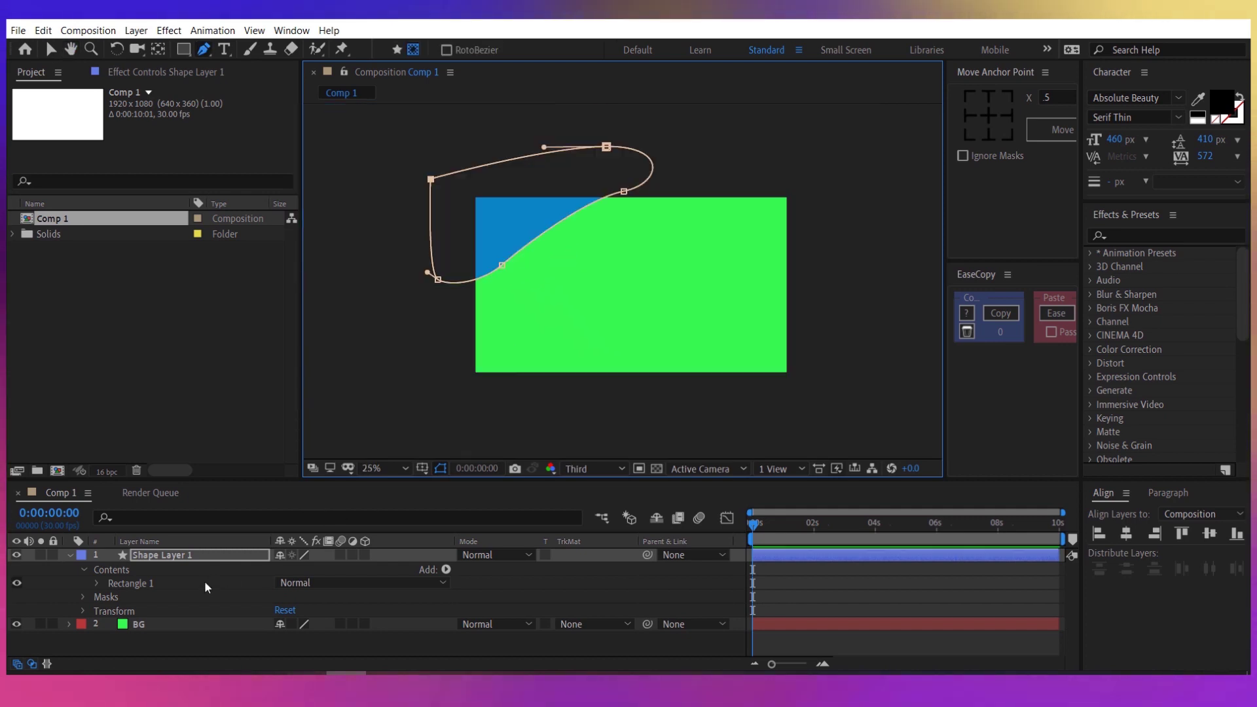
Feather the blue layer's mask to 317 px for a soft edge.
{"action": "left_click", "coordinate": [191, 557]}
{"action": "key", "text": "f"}
{"action": "left_click_drag", "start_coordinate": [309, 584], "coordinate": [565, 574]}
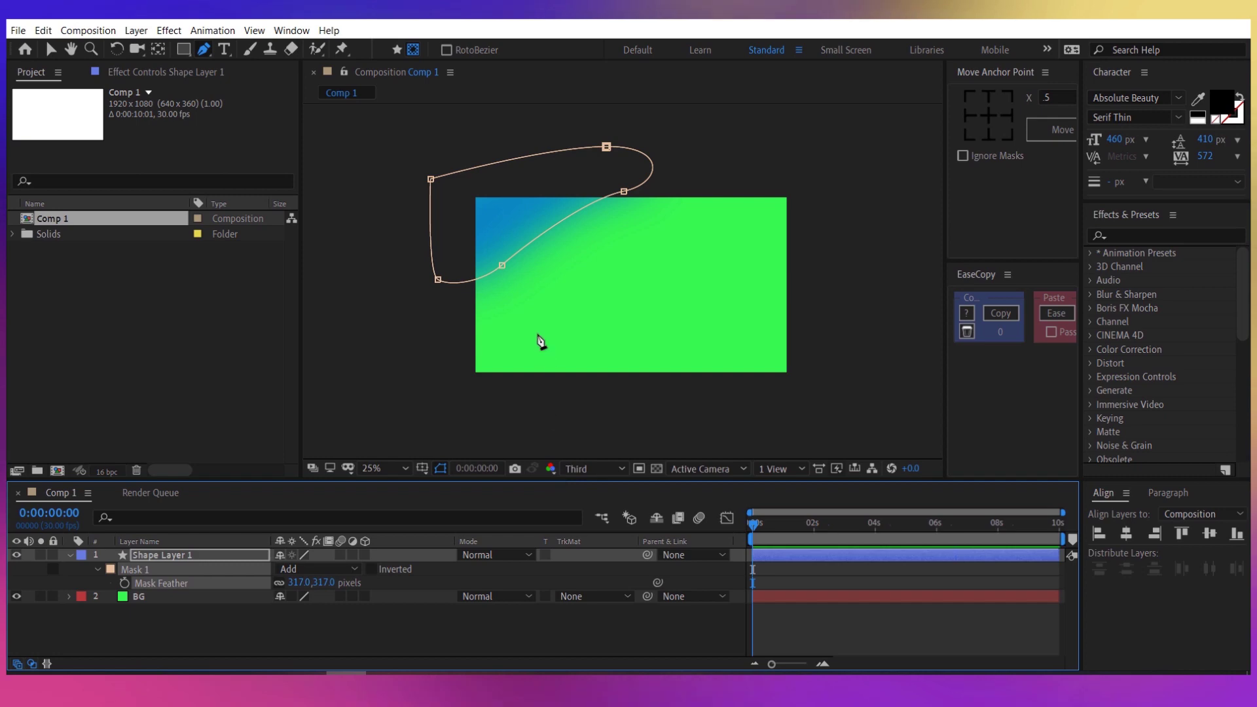
{"action": "key", "text": "period"}
{"action": "key", "text": "h"}
{"action": "key", "text": "shift+slash"}
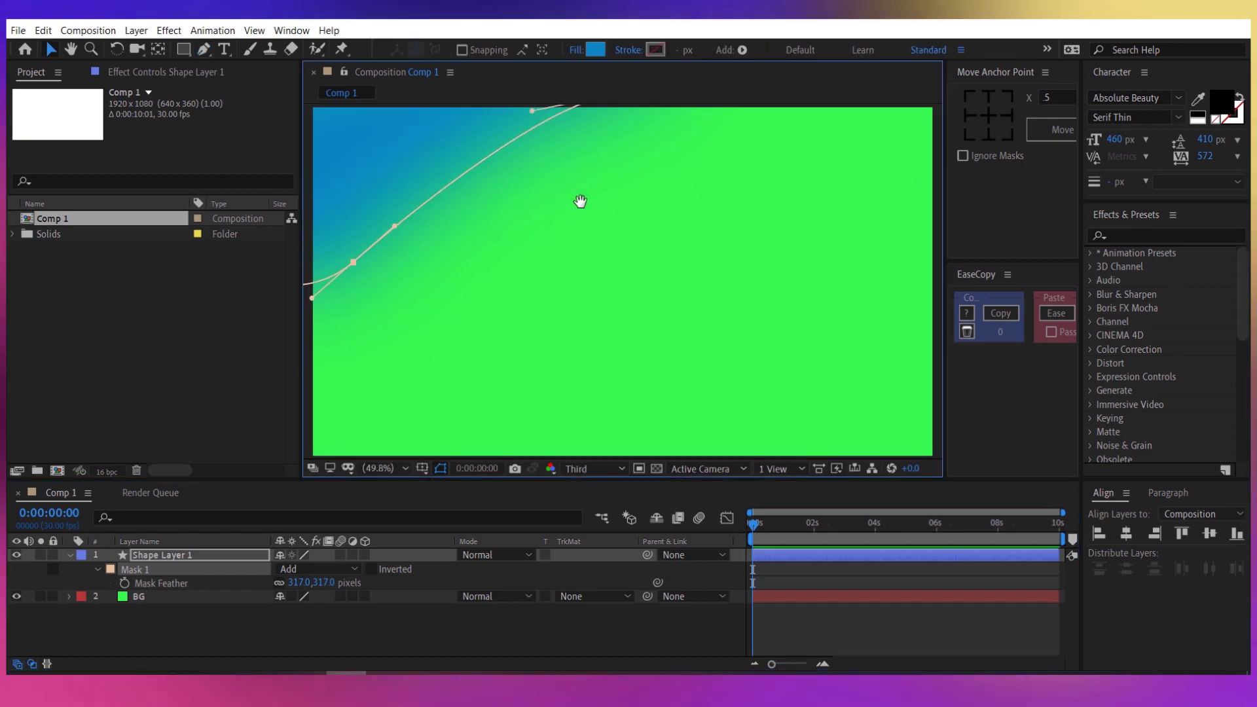
{"action": "key", "text": "comma"}
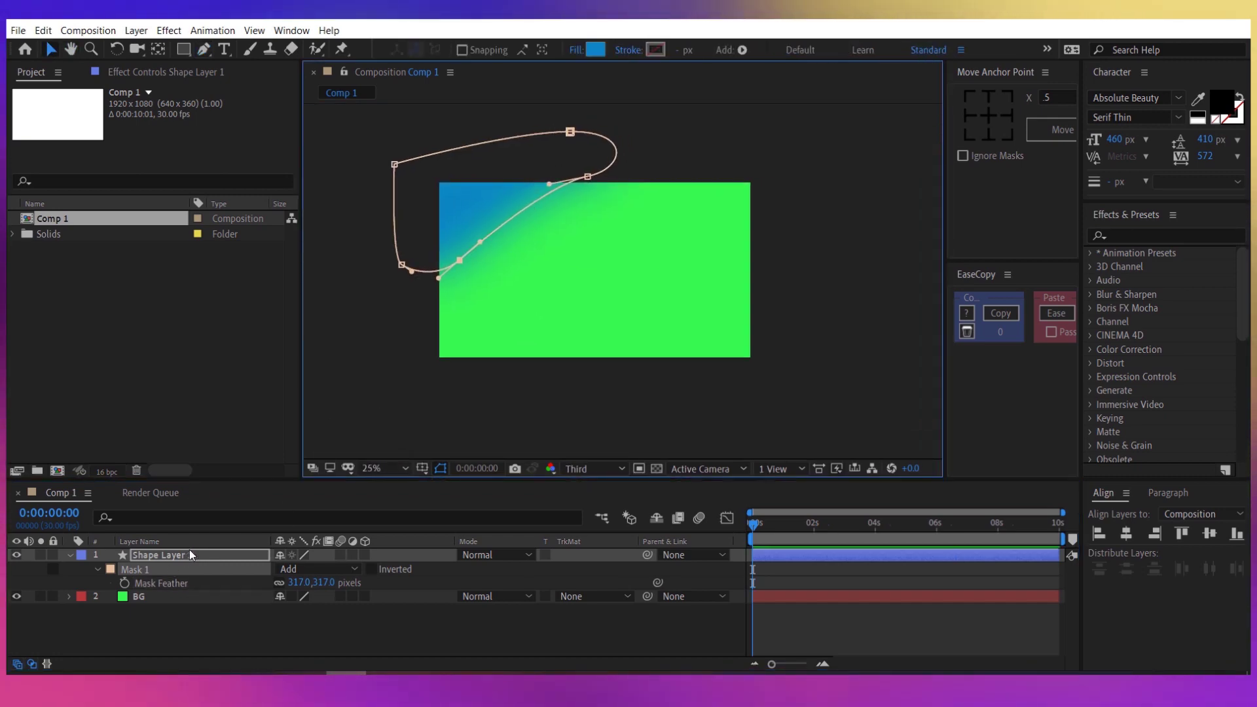
Rename the blue shape layer to Blue.
{"action": "right_click", "coordinate": [197, 554]}
{"action": "left_click", "coordinate": [226, 552]}
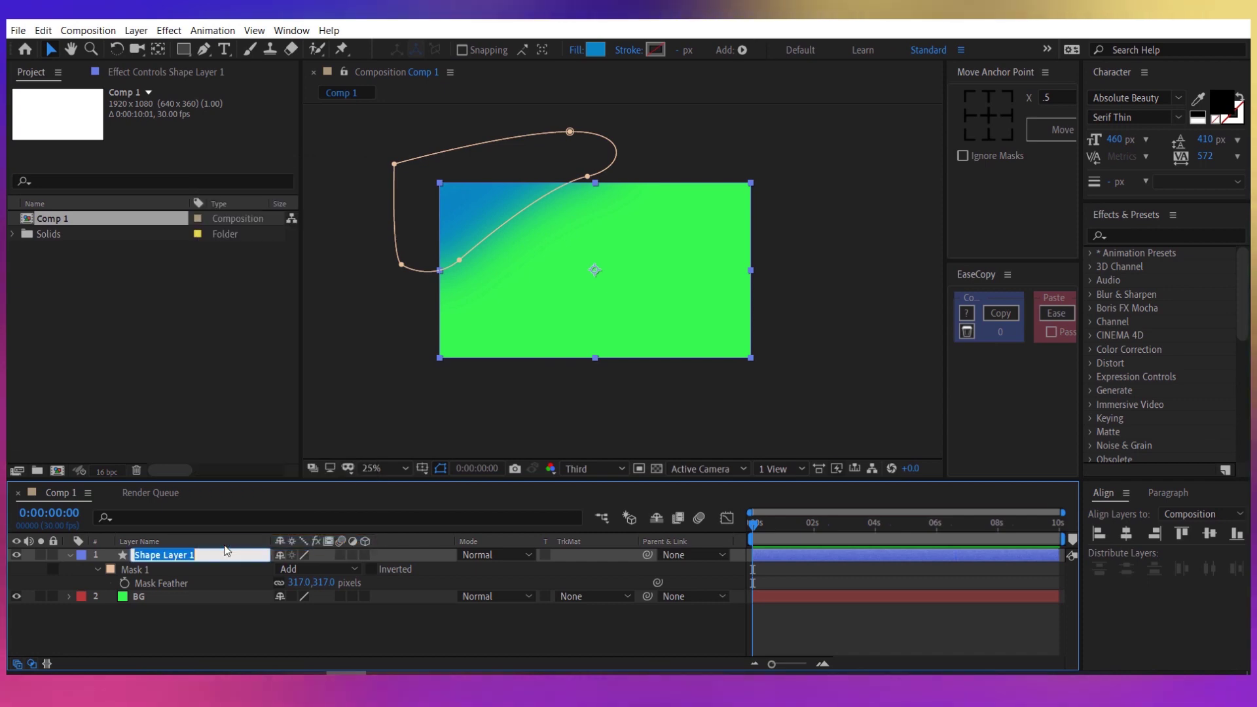
{"action": "type", "text": "Blue"}
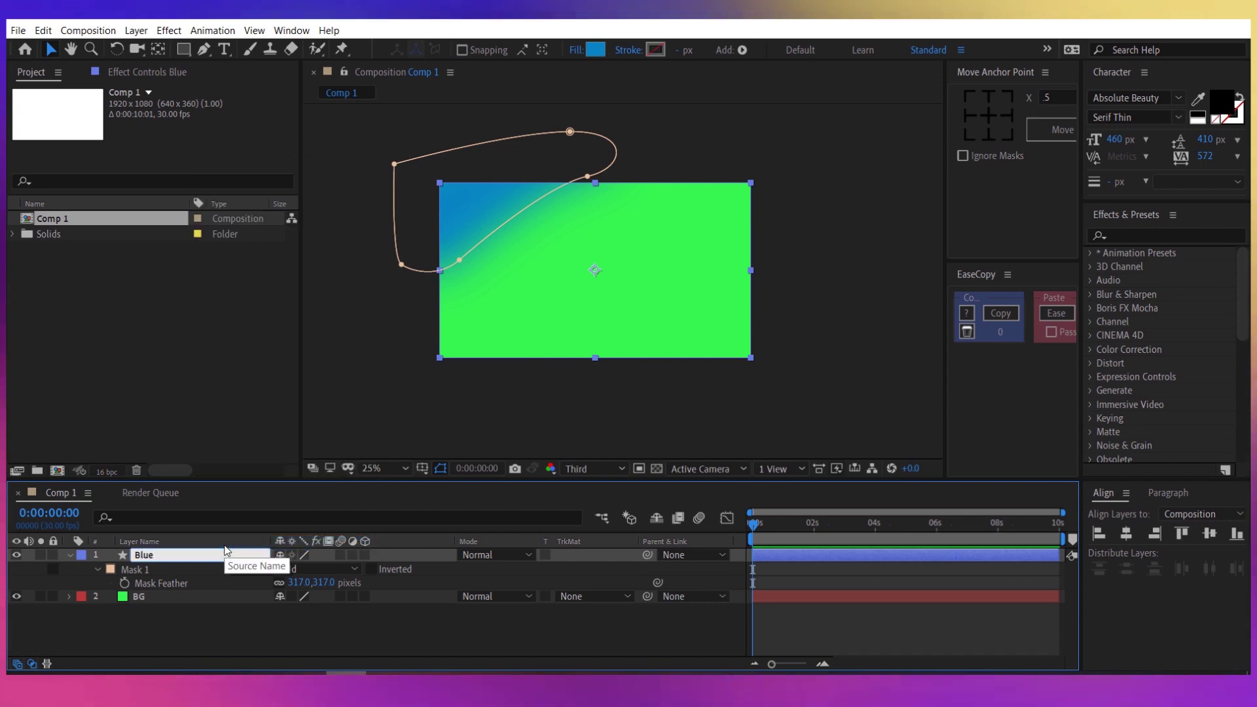
{"action": "left_click", "coordinate": [312, 634]}
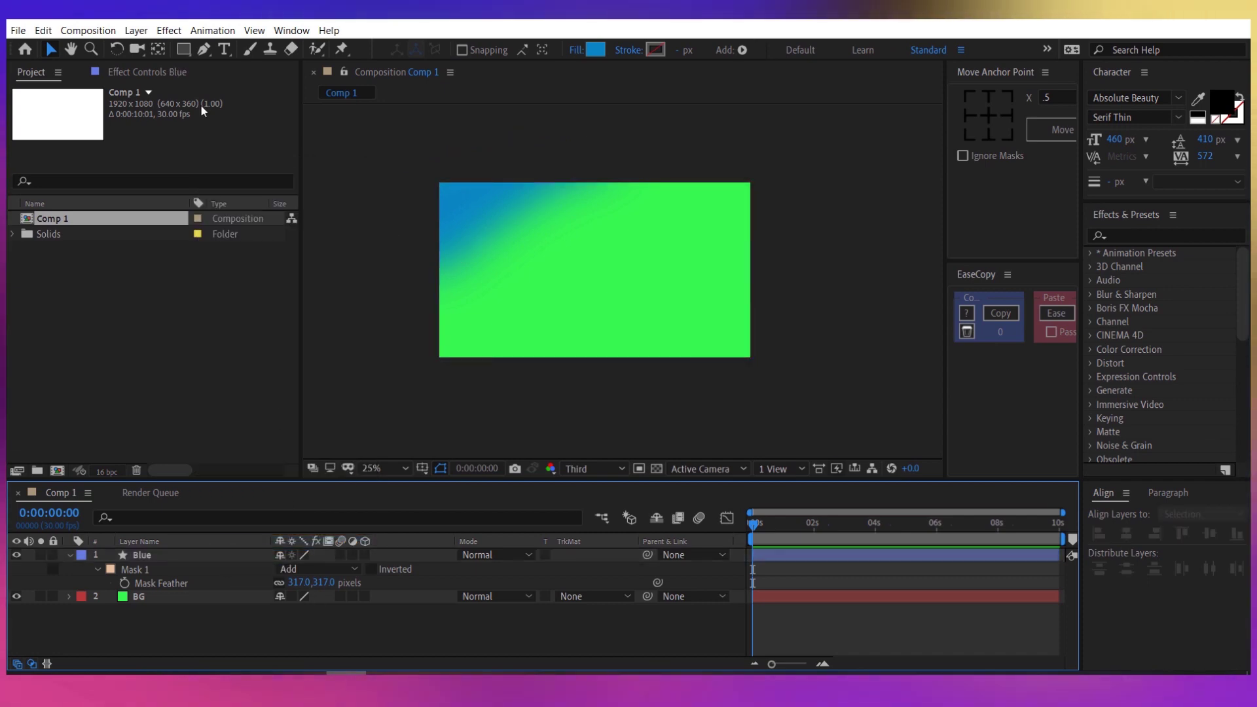
Add a full-frame rectangle shape layer with purple fill AD00DC.
{"action": "double_click", "coordinate": [184, 49]}
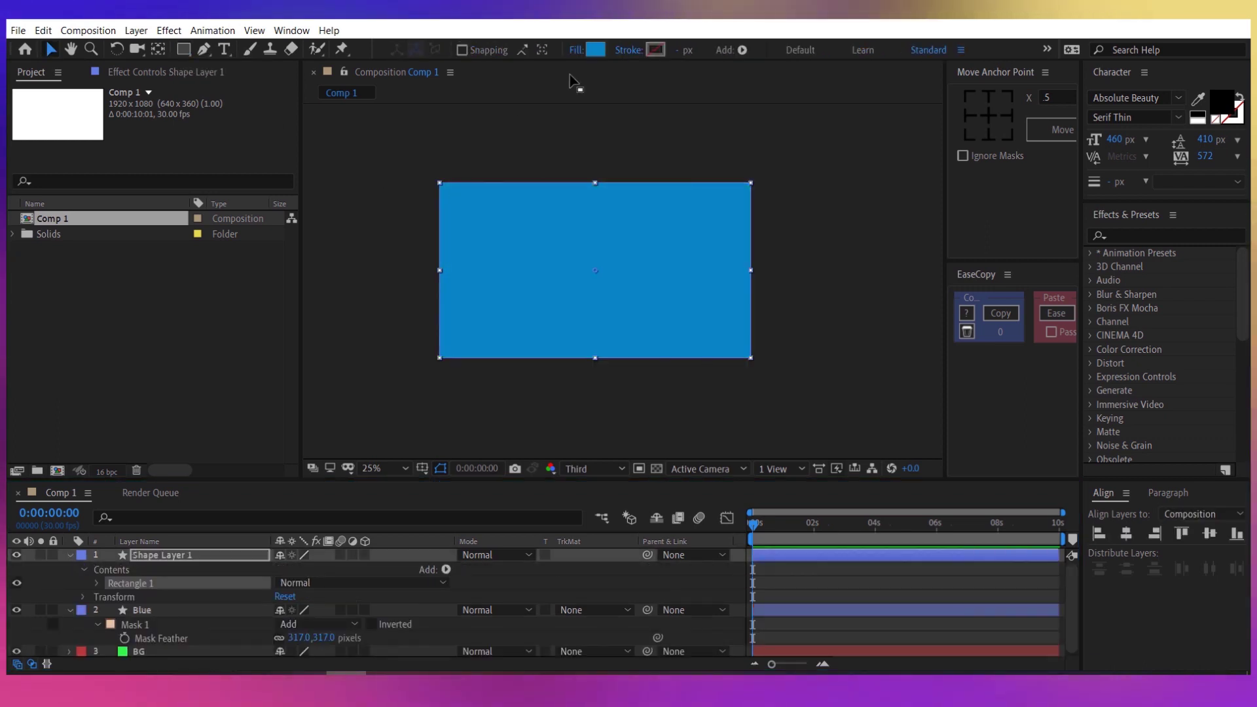
{"action": "left_click", "coordinate": [596, 49]}
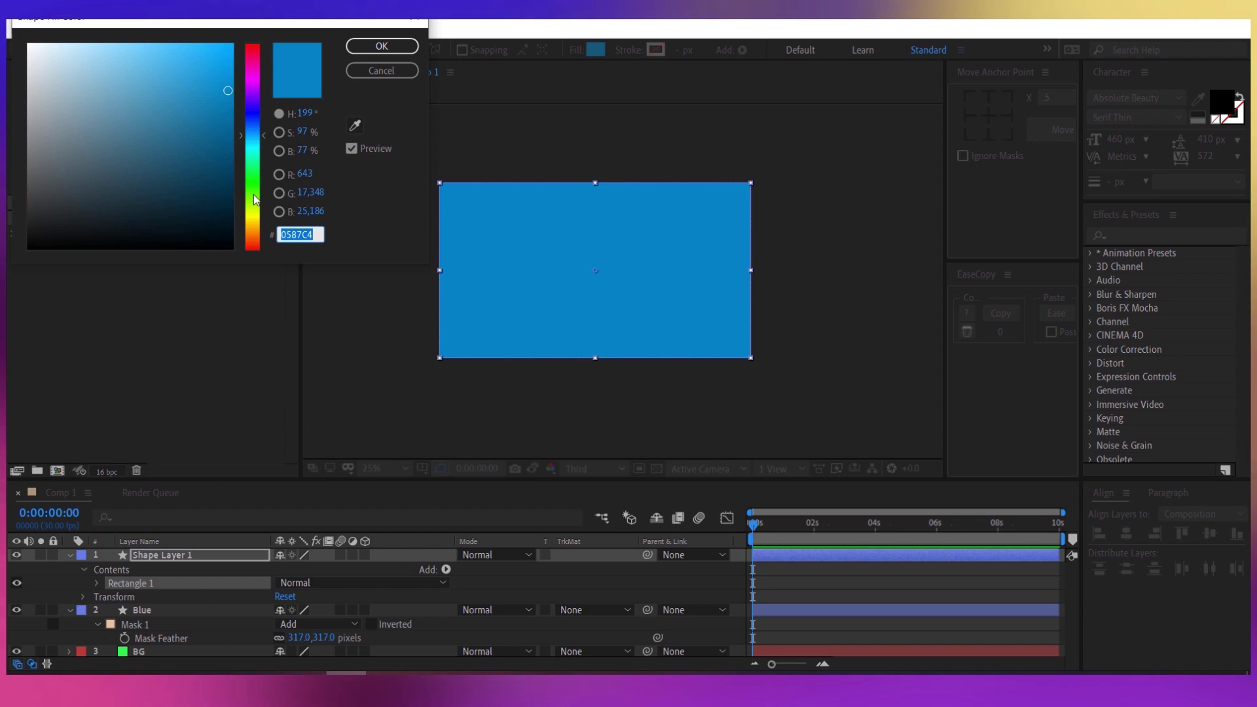
{"action": "type", "text": "AD"}
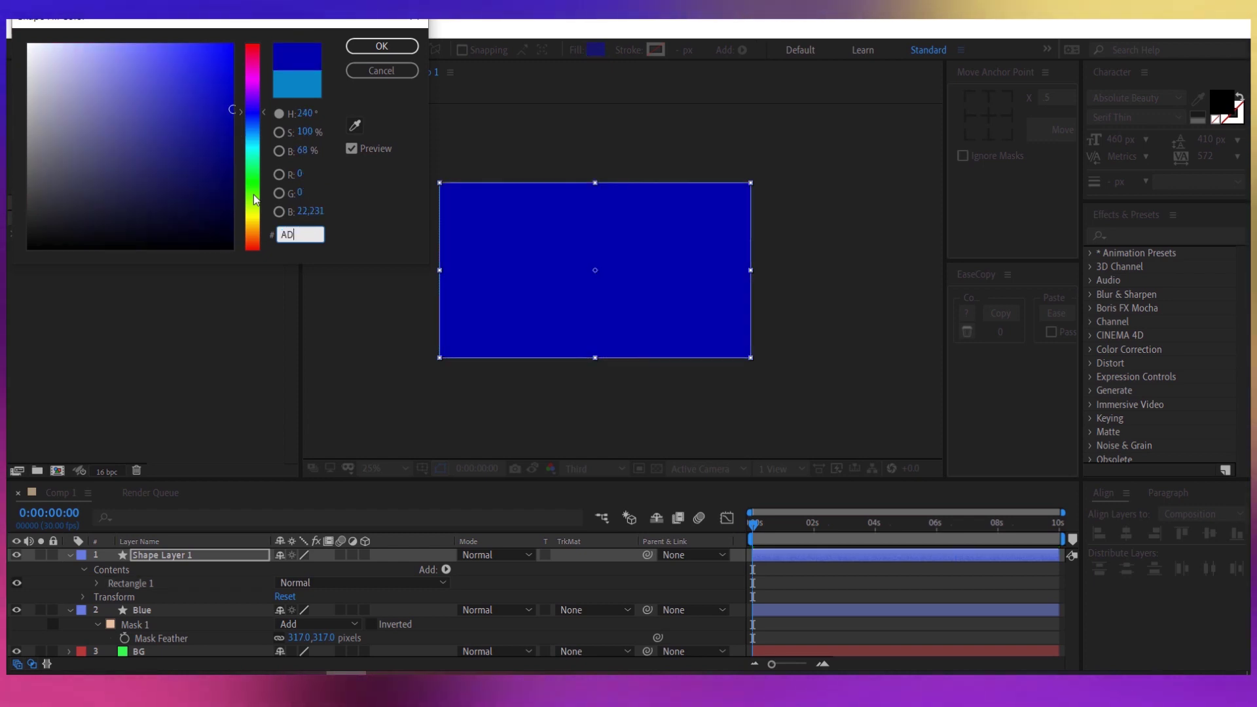
{"action": "type", "text": "00DC"}
{"action": "key", "text": "Return"}
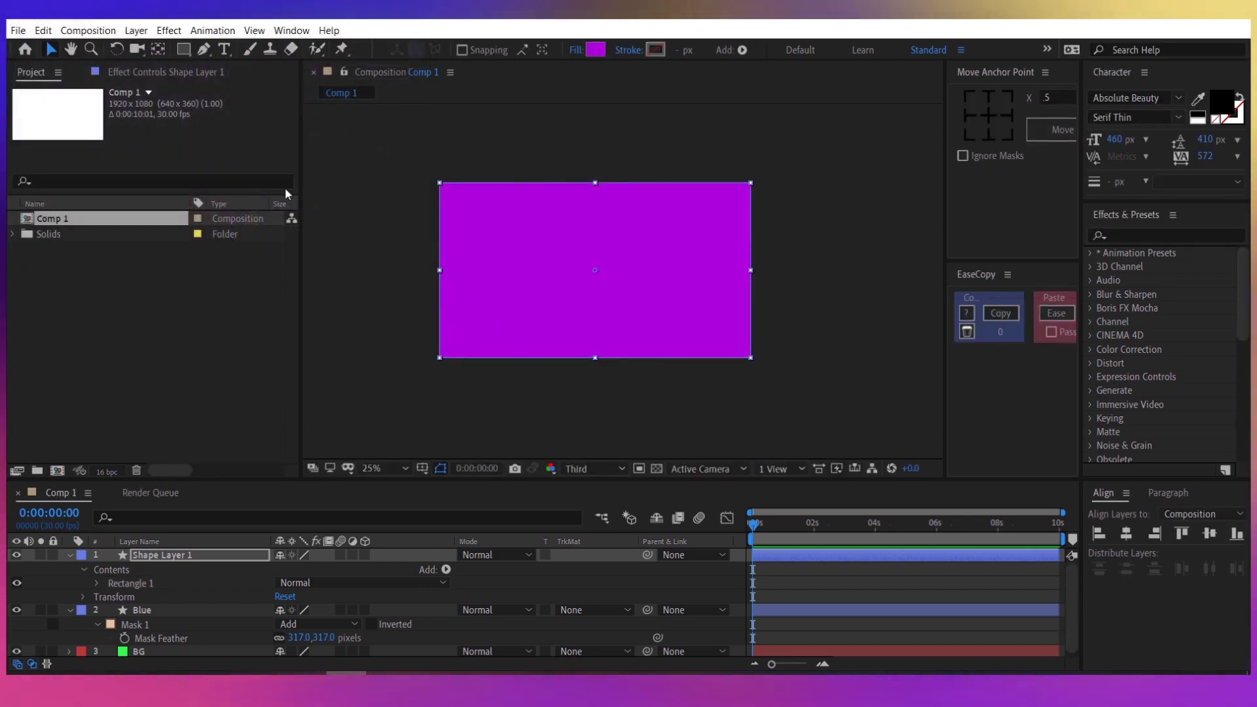
Set the Pen tool to create masks and pan the view left.
{"action": "left_click", "coordinate": [203, 49]}
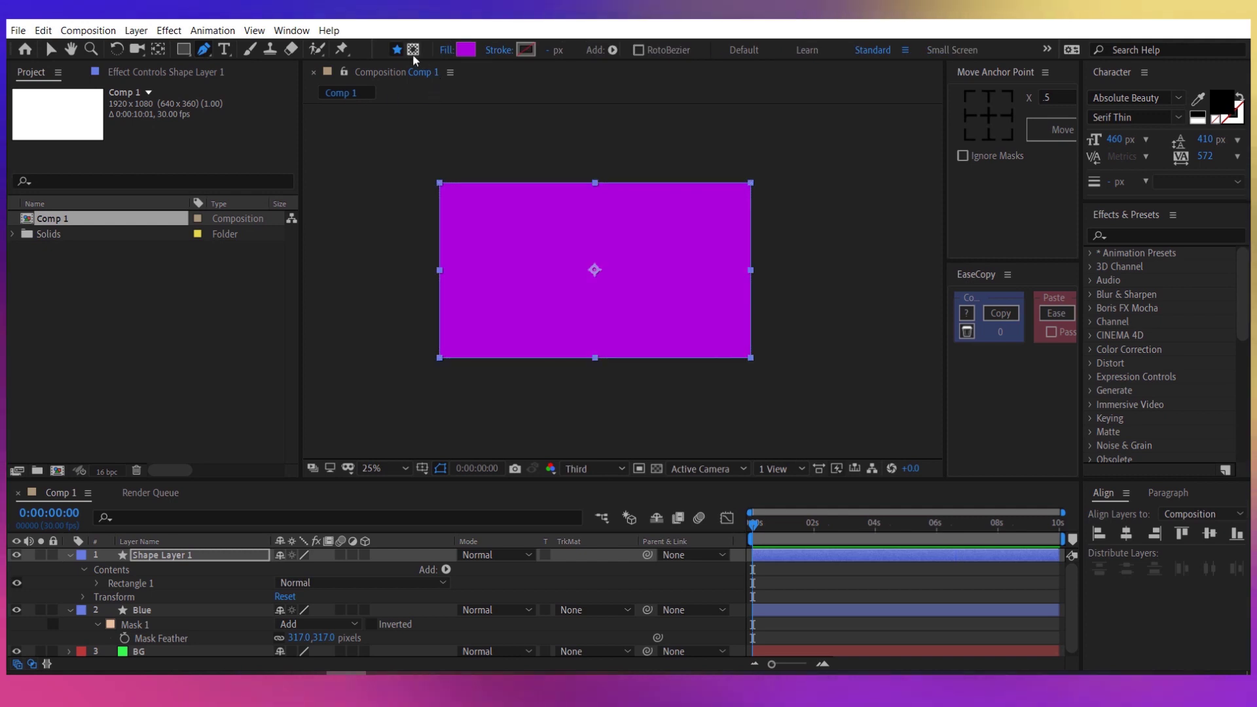
{"action": "left_click", "coordinate": [412, 52]}
{"action": "scroll", "coordinate": [544, 248], "scroll_direction": "up", "scroll_amount": 2}
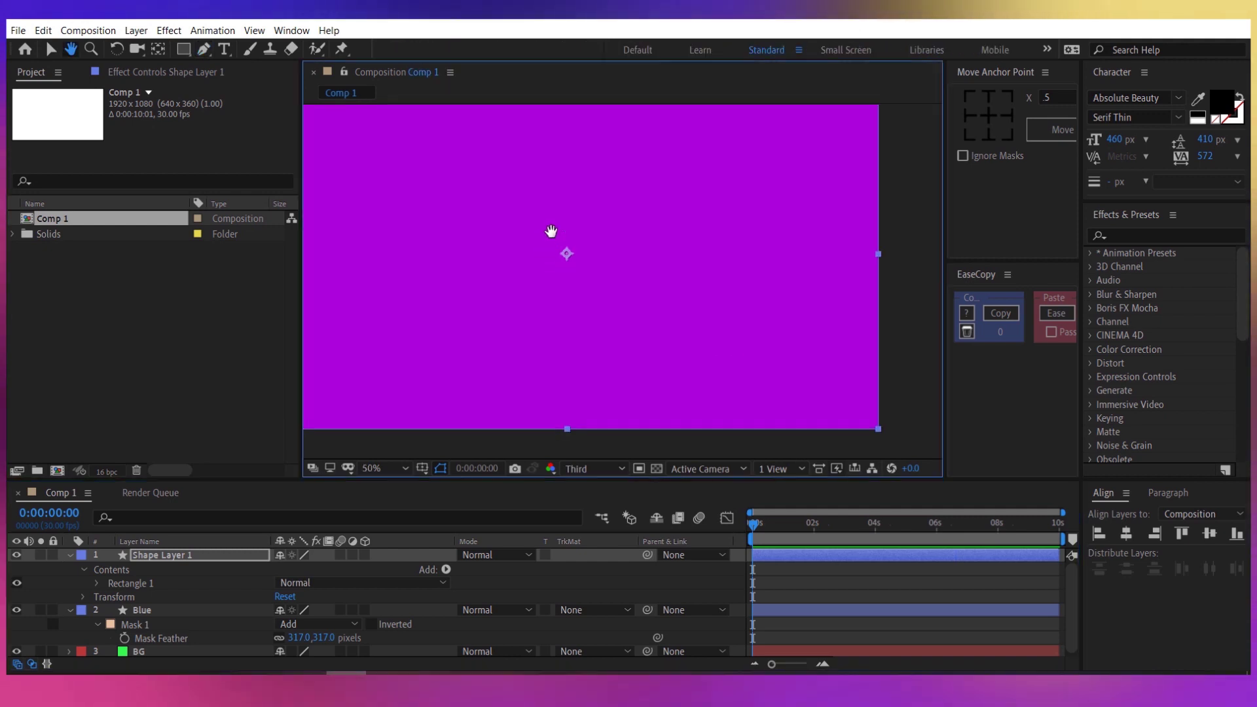
{"action": "scroll", "coordinate": [553, 238], "scroll_direction": "down", "scroll_amount": 2}
{"action": "key", "text": "h"}
{"action": "left_click_drag", "start_coordinate": [552, 239], "coordinate": [527, 242]}
Draw and reshape a curved closed mask over the purple layer's right side.
{"action": "key", "text": "g"}
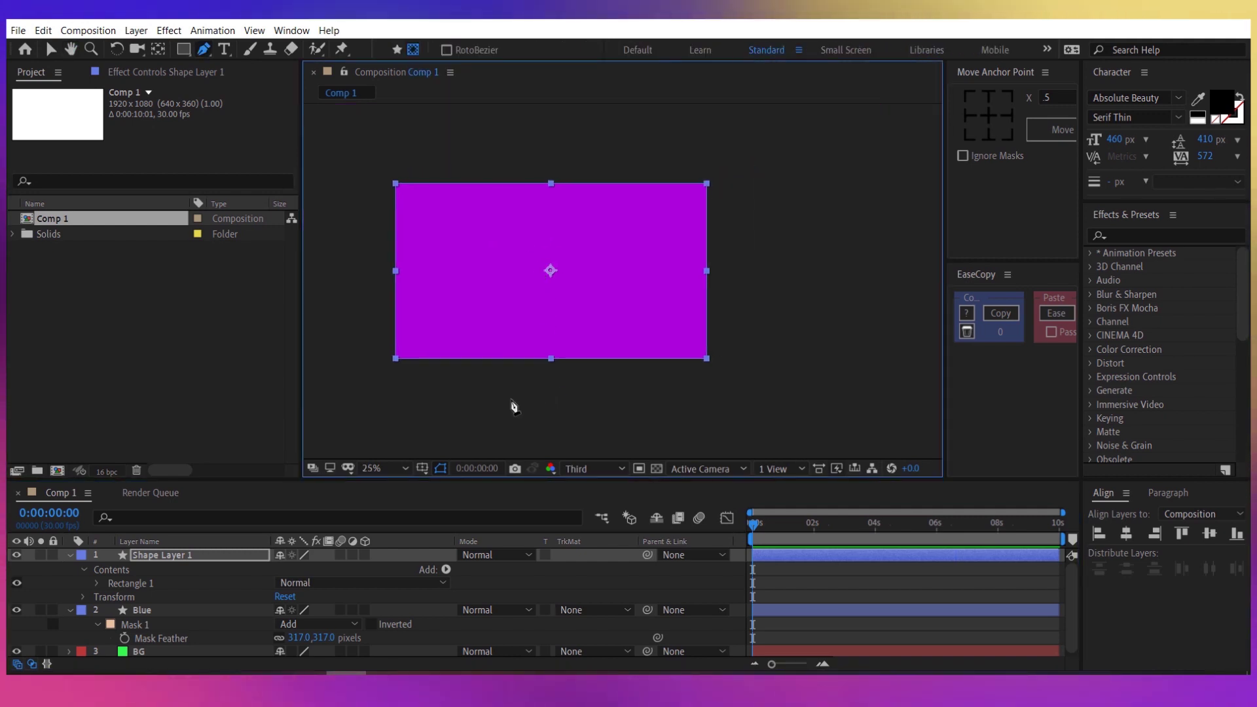
{"action": "left_click_drag", "start_coordinate": [569, 372], "coordinate": [594, 347]}
{"action": "left_click_drag", "start_coordinate": [645, 273], "coordinate": [683, 249]}
{"action": "left_click_drag", "start_coordinate": [706, 165], "coordinate": [705, 134]}
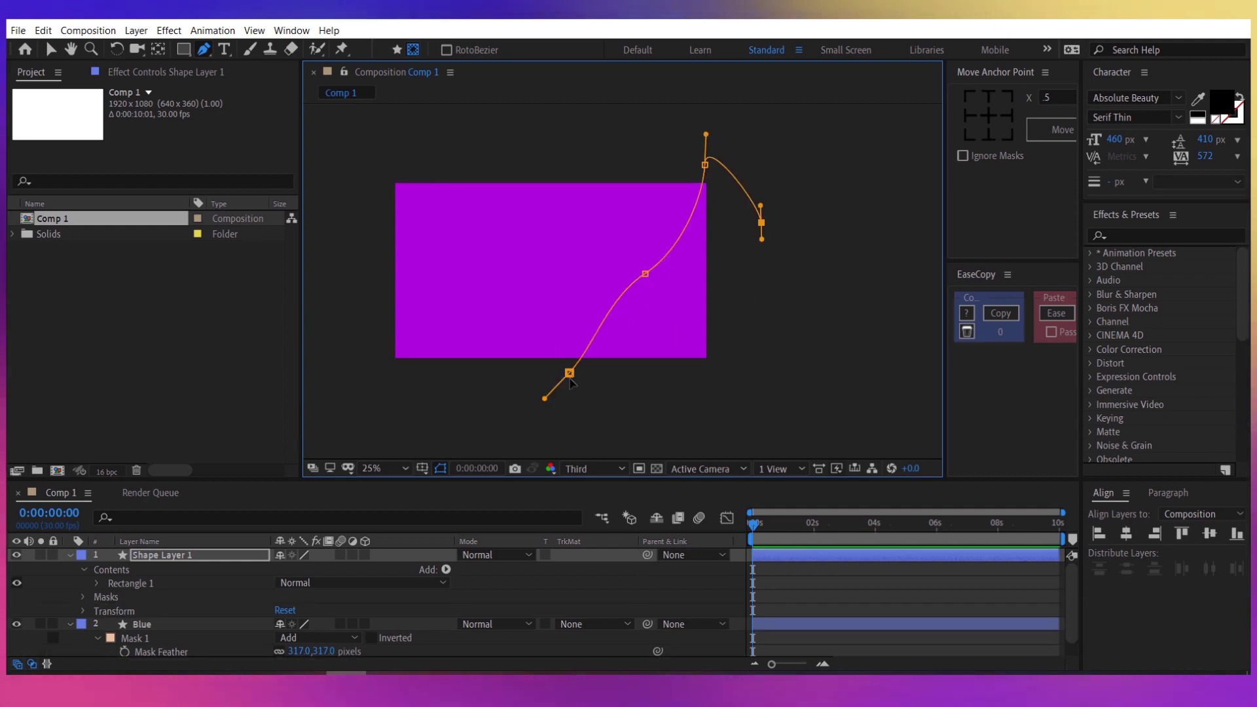
{"action": "left_click", "coordinate": [580, 400]}
{"action": "left_click", "coordinate": [569, 372]}
{"action": "left_click_drag", "start_coordinate": [560, 372], "coordinate": [703, 408]}
{"action": "left_click_drag", "start_coordinate": [609, 302], "coordinate": [632, 336]}
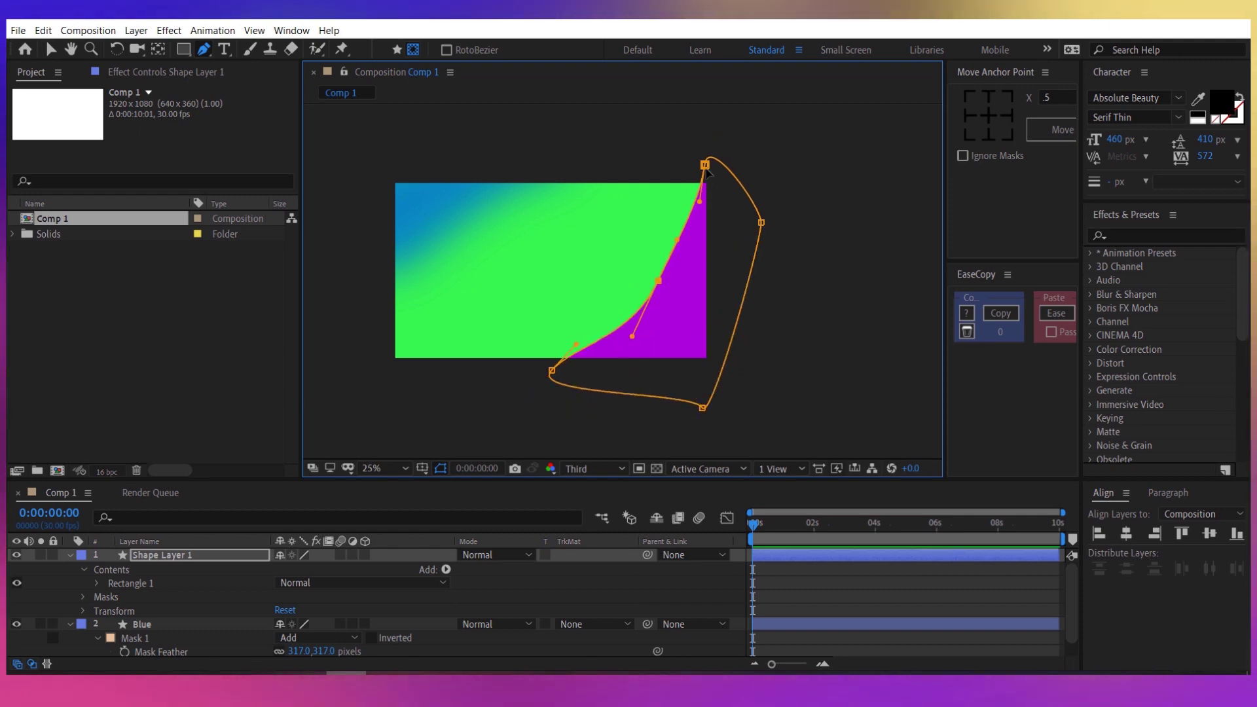
Feather the purple layer's mask to 328 px.
{"action": "left_click", "coordinate": [225, 552]}
{"action": "key", "text": "f"}
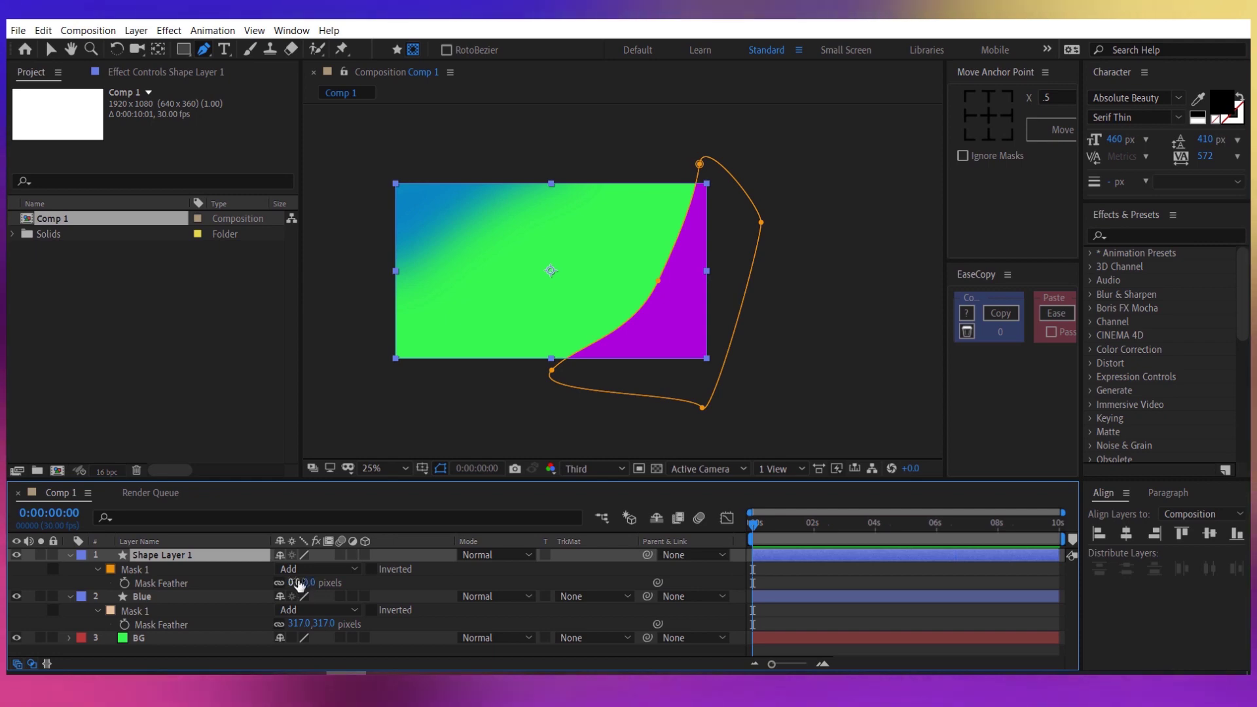
{"action": "left_click_drag", "start_coordinate": [321, 582], "coordinate": [521, 595]}
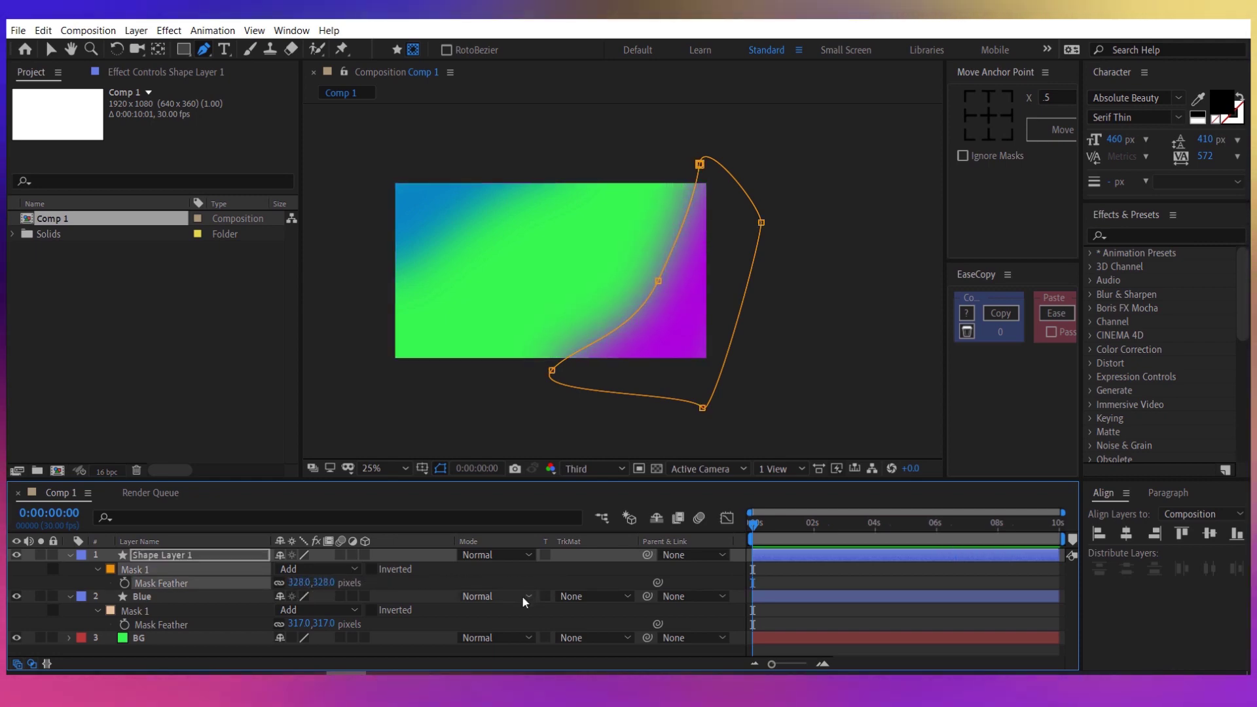
Rename the purple layer to Pink.
{"action": "right_click", "coordinate": [230, 553]}
{"action": "left_click", "coordinate": [252, 544]}
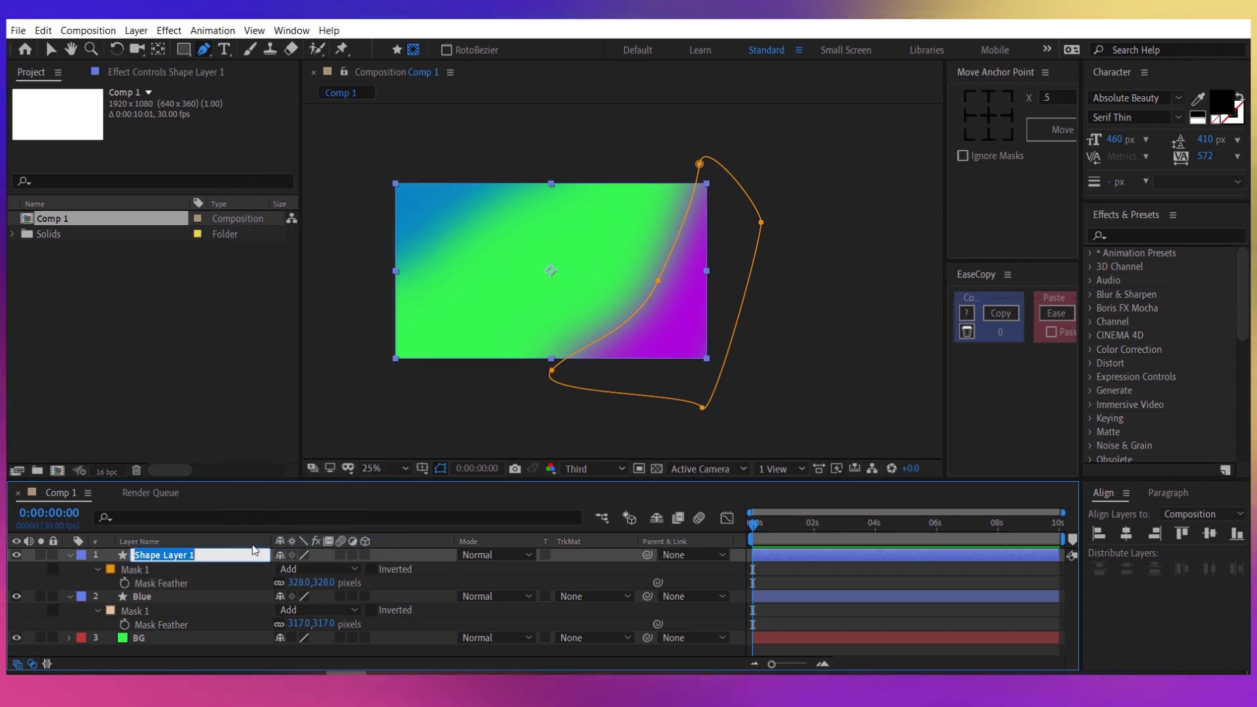
{"action": "type", "text": "Pink"}
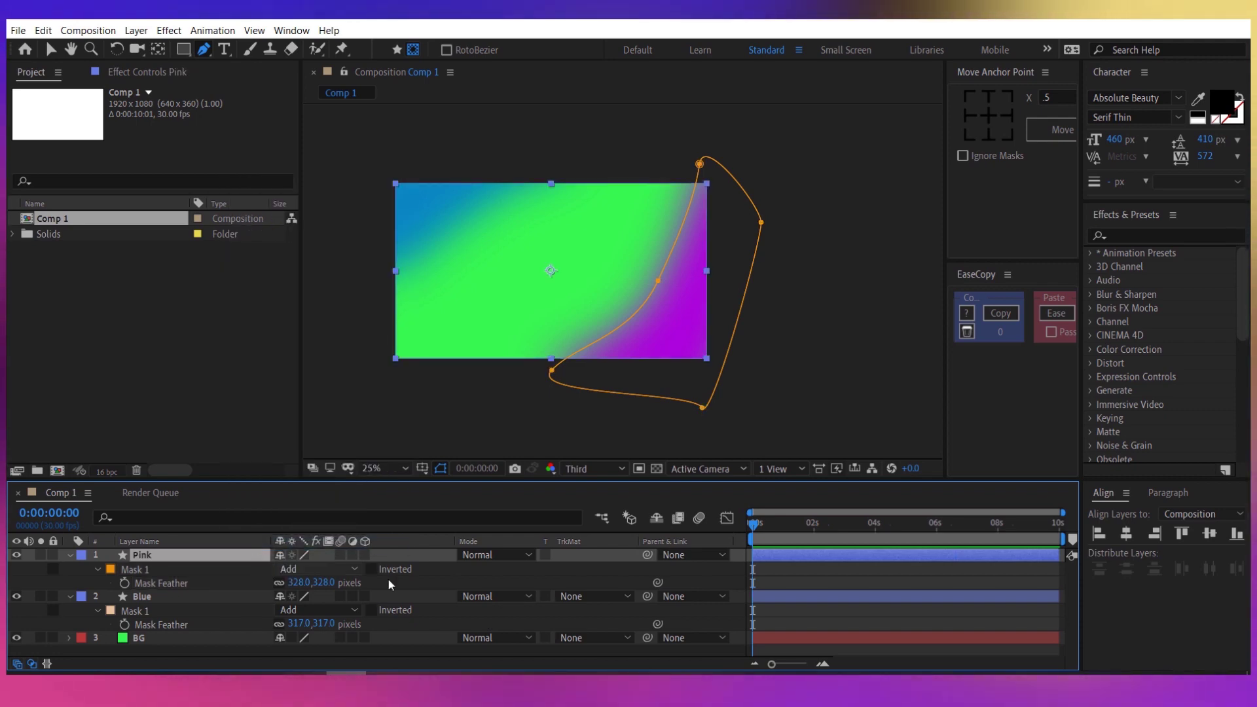
{"action": "key", "text": "Return"}
{"action": "left_click", "coordinate": [426, 513]}
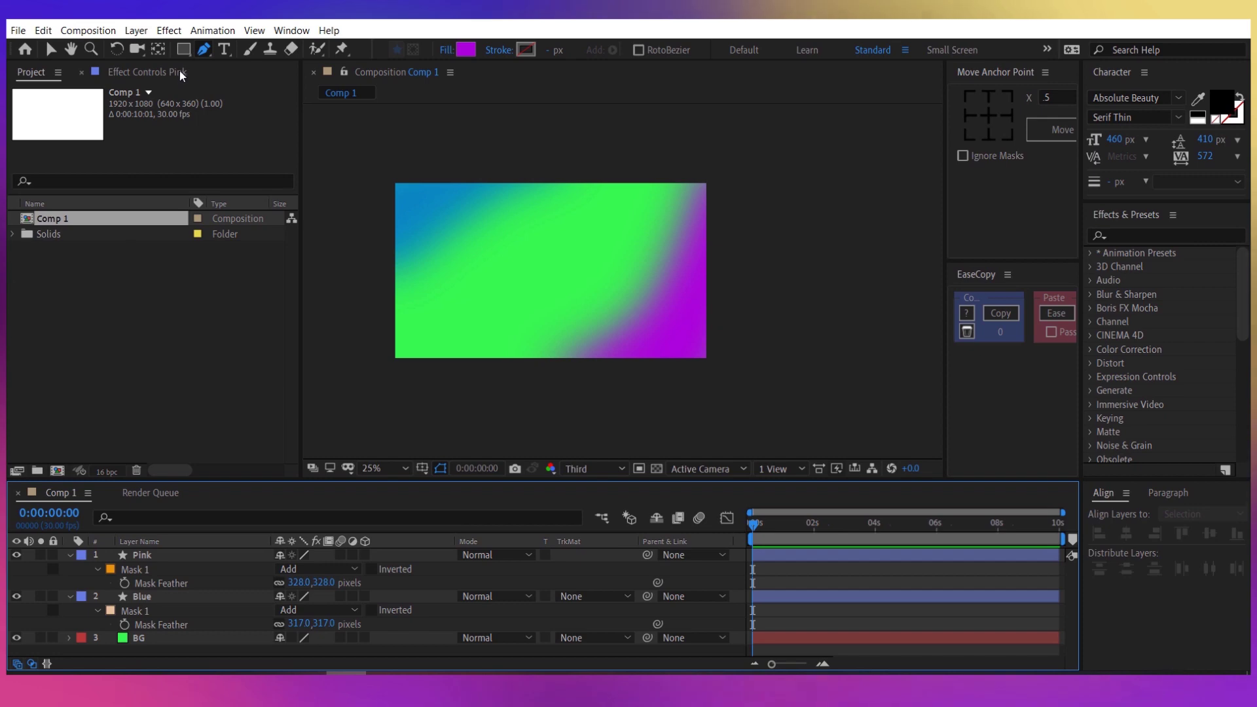
Add a full-frame rectangle shape layer with yellow fill D9E019.
{"action": "double_click", "coordinate": [183, 50]}
{"action": "key", "text": "v"}
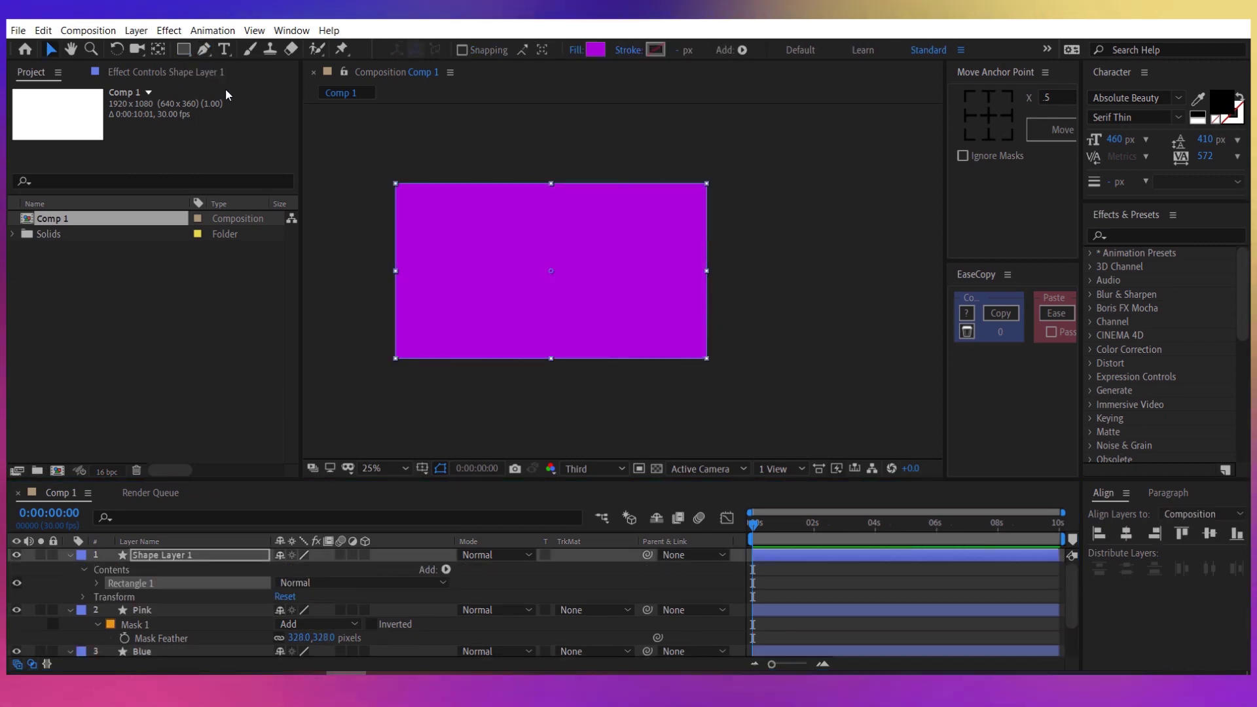
{"action": "left_click", "coordinate": [596, 50]}
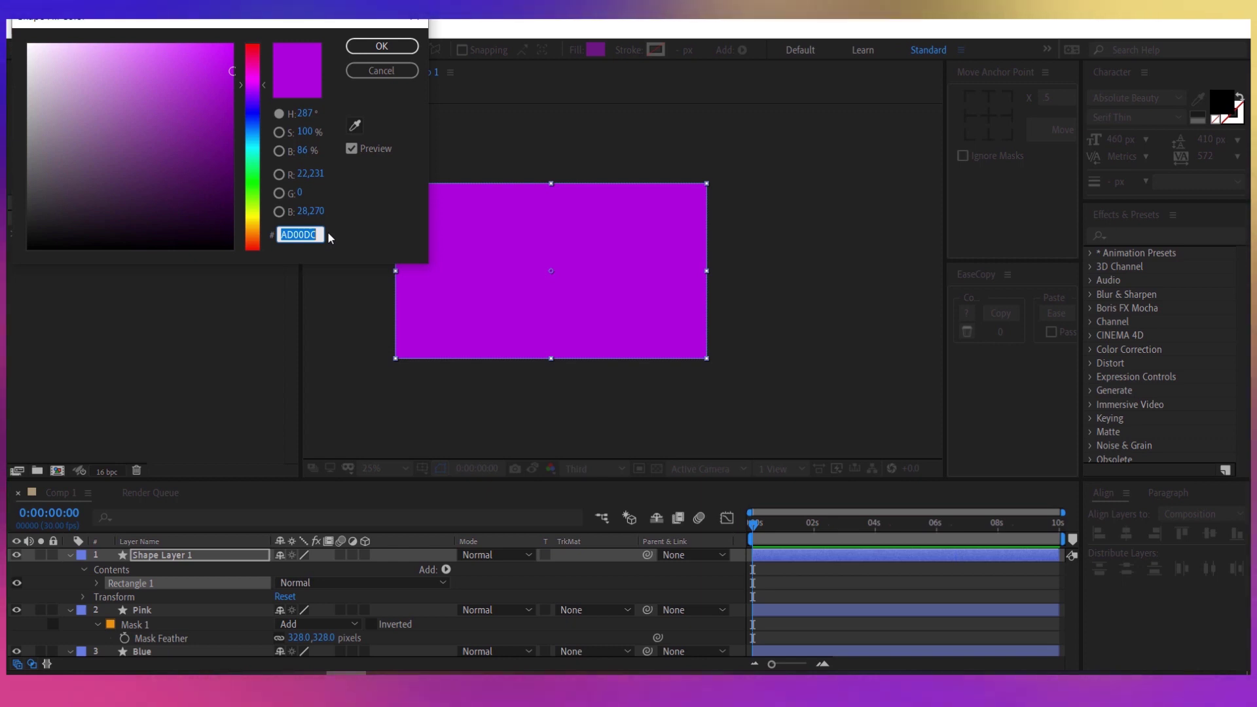
{"action": "type", "text": "D9E"}
{"action": "type", "text": "019"}
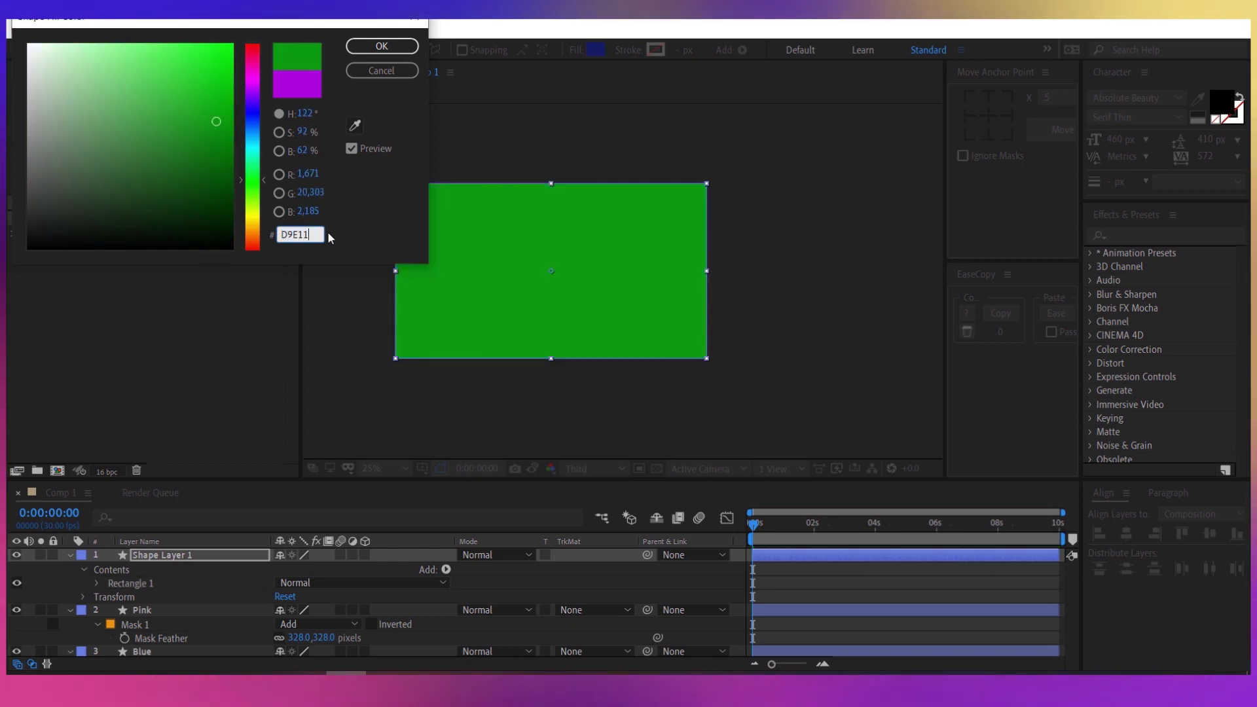
{"action": "key", "text": "Return"}
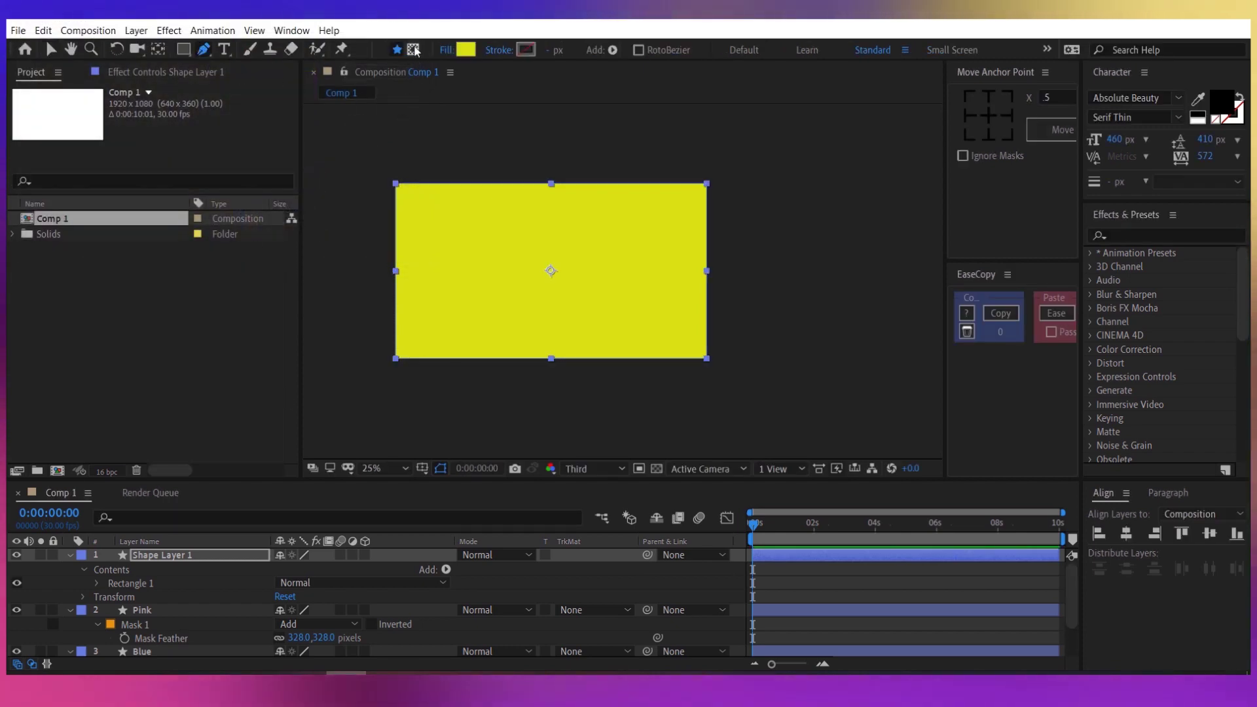
Draw a closed curved blob mask on the yellow layer.
{"action": "left_click", "coordinate": [413, 49]}
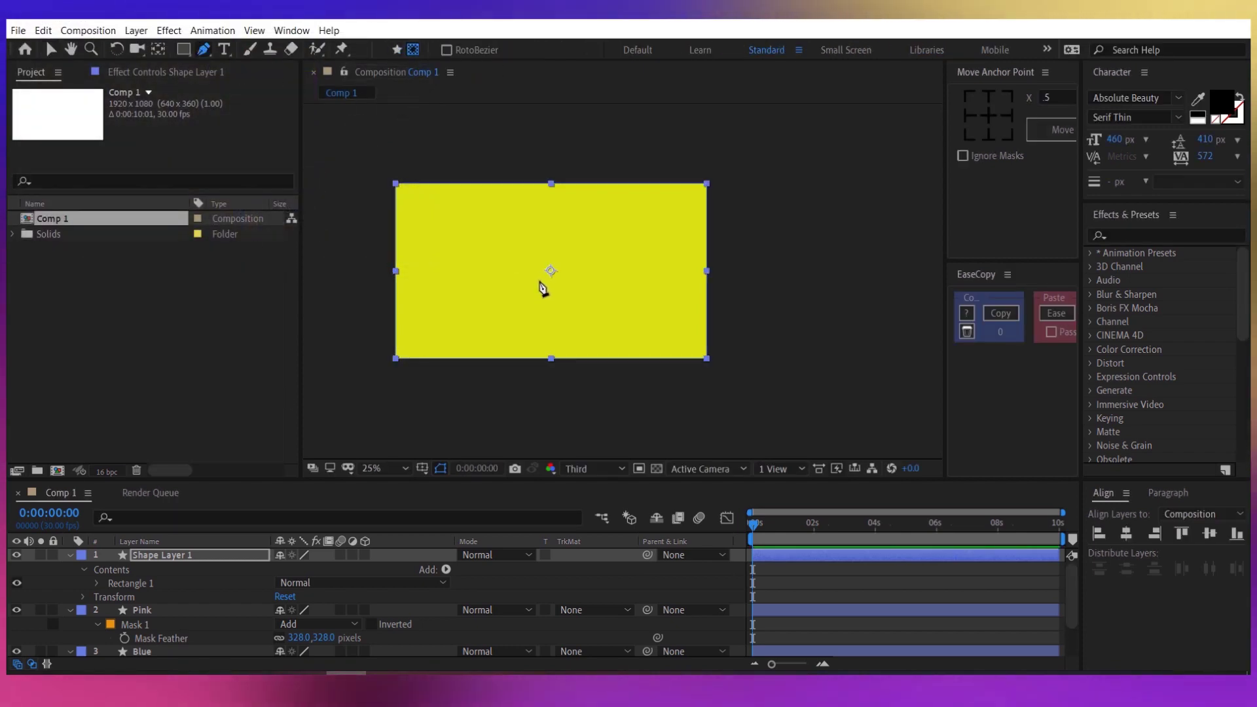
{"action": "left_click_drag", "start_coordinate": [574, 153], "coordinate": [604, 138]}
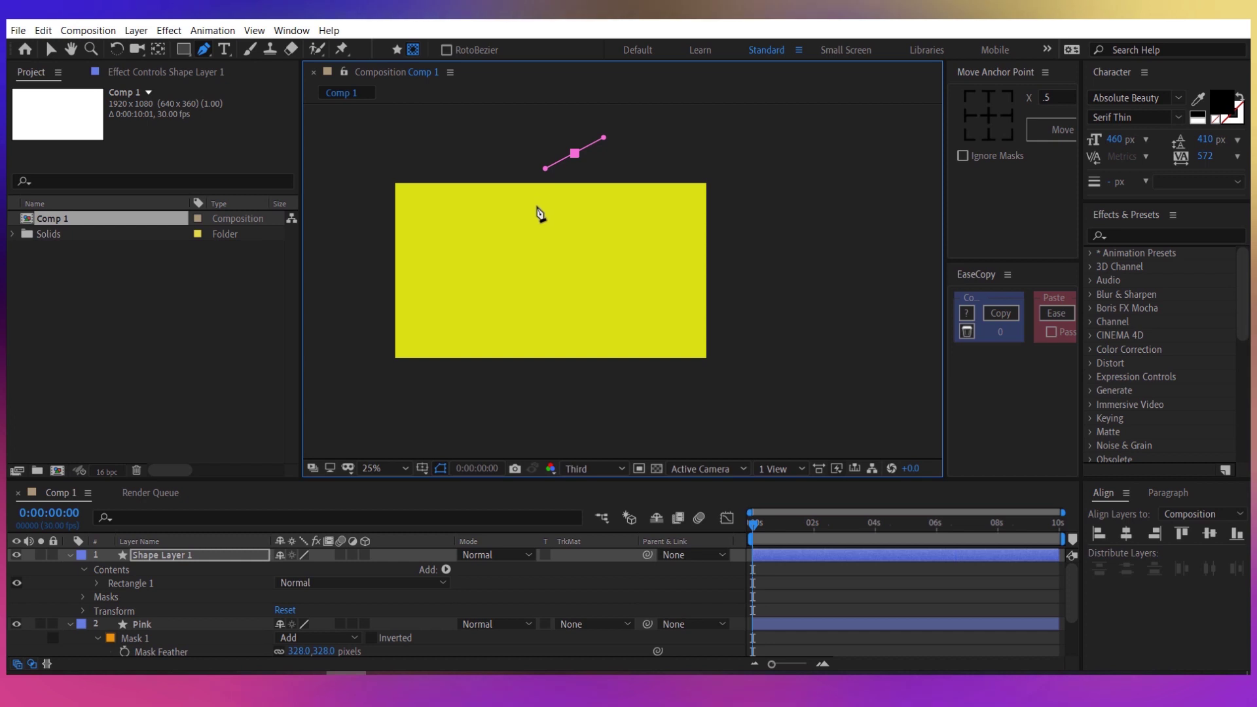
{"action": "left_click_drag", "start_coordinate": [517, 229], "coordinate": [496, 243]}
{"action": "left_click_drag", "start_coordinate": [424, 286], "coordinate": [420, 306]}
{"action": "left_click_drag", "start_coordinate": [548, 327], "coordinate": [576, 315]}
{"action": "left_click_drag", "start_coordinate": [662, 170], "coordinate": [658, 148]}
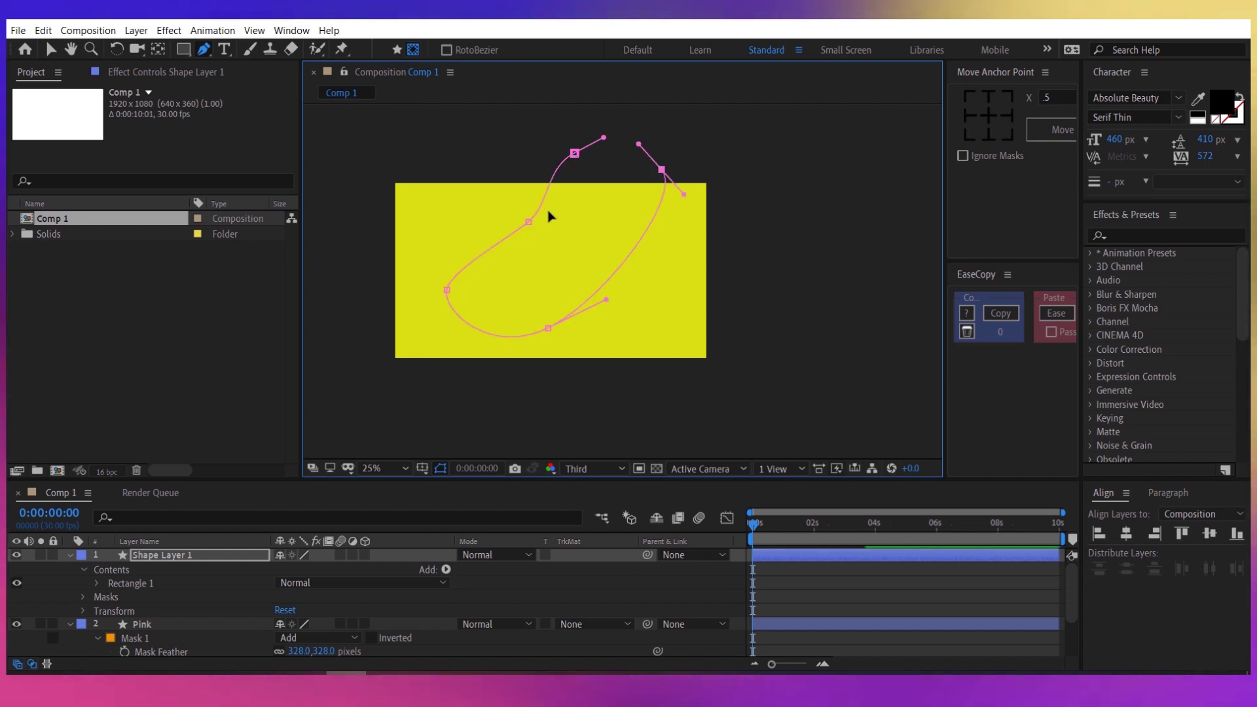
{"action": "left_click", "coordinate": [574, 153]}
Feather the yellow layer's mask to 256 px.
{"action": "left_click", "coordinate": [249, 572]}
{"action": "key", "text": "f"}
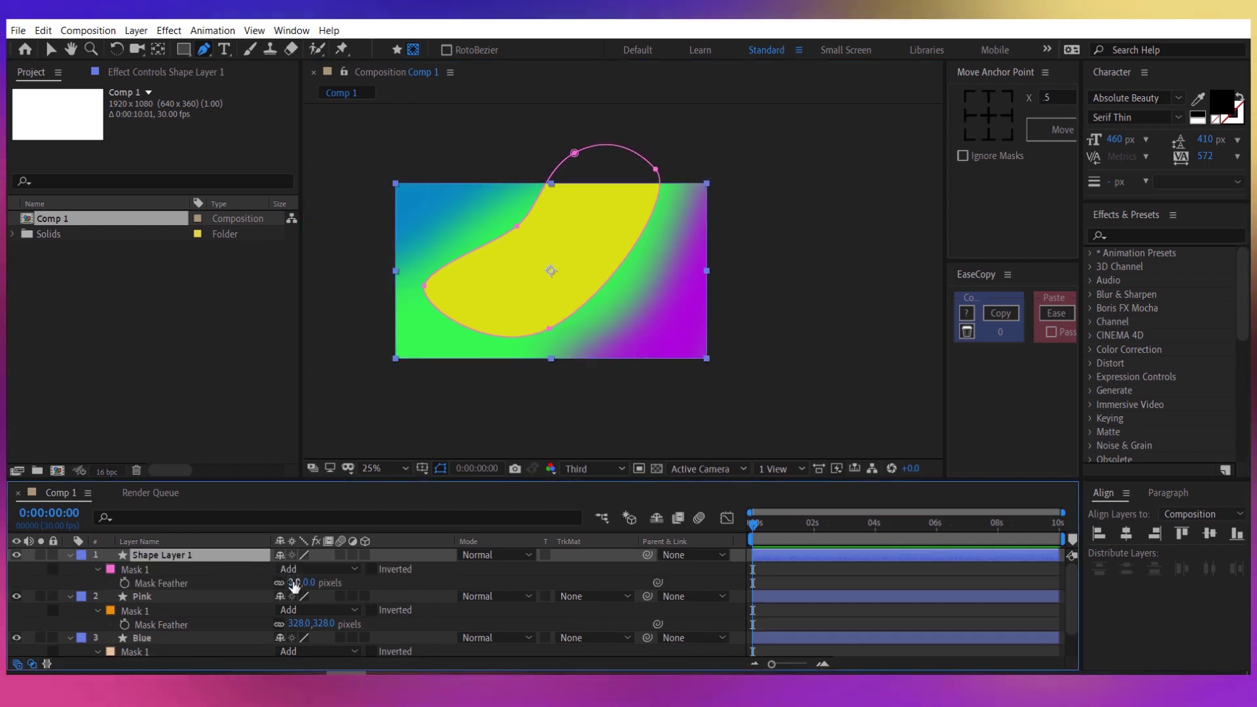
{"action": "left_click_drag", "start_coordinate": [296, 582], "coordinate": [358, 579]}
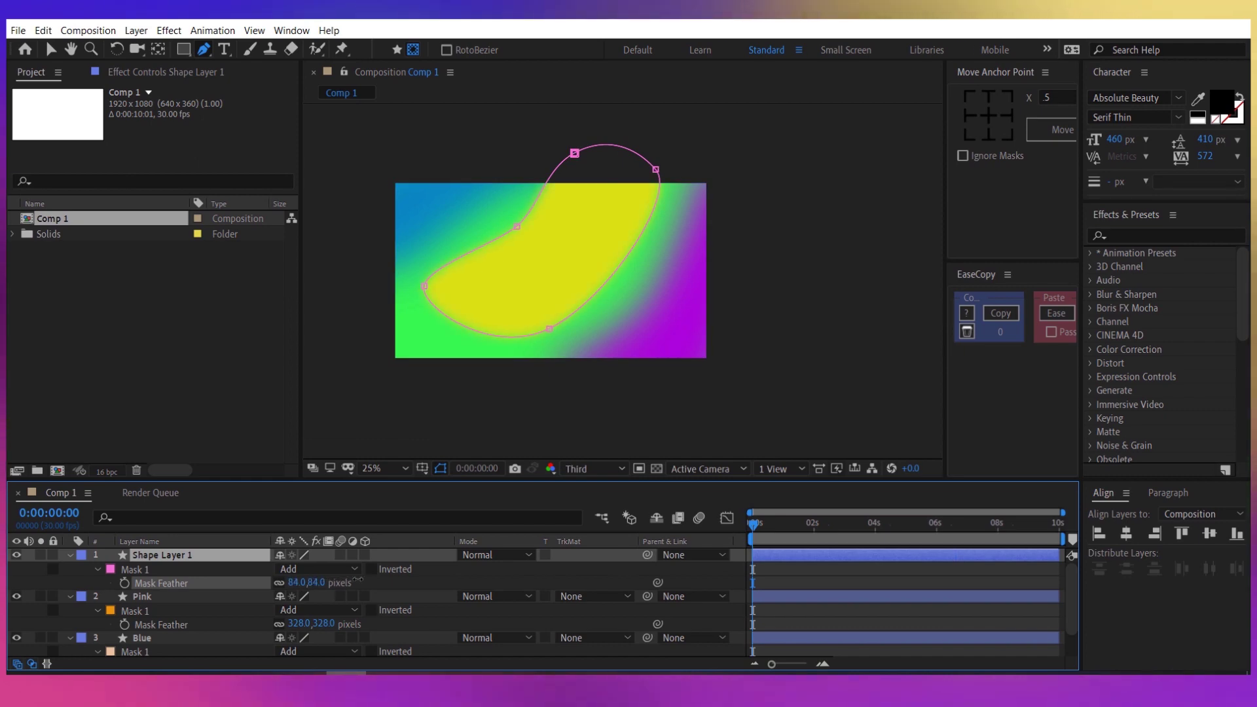
{"action": "left_click_drag", "start_coordinate": [482, 573], "coordinate": [492, 573]}
{"action": "left_click", "coordinate": [540, 572]}
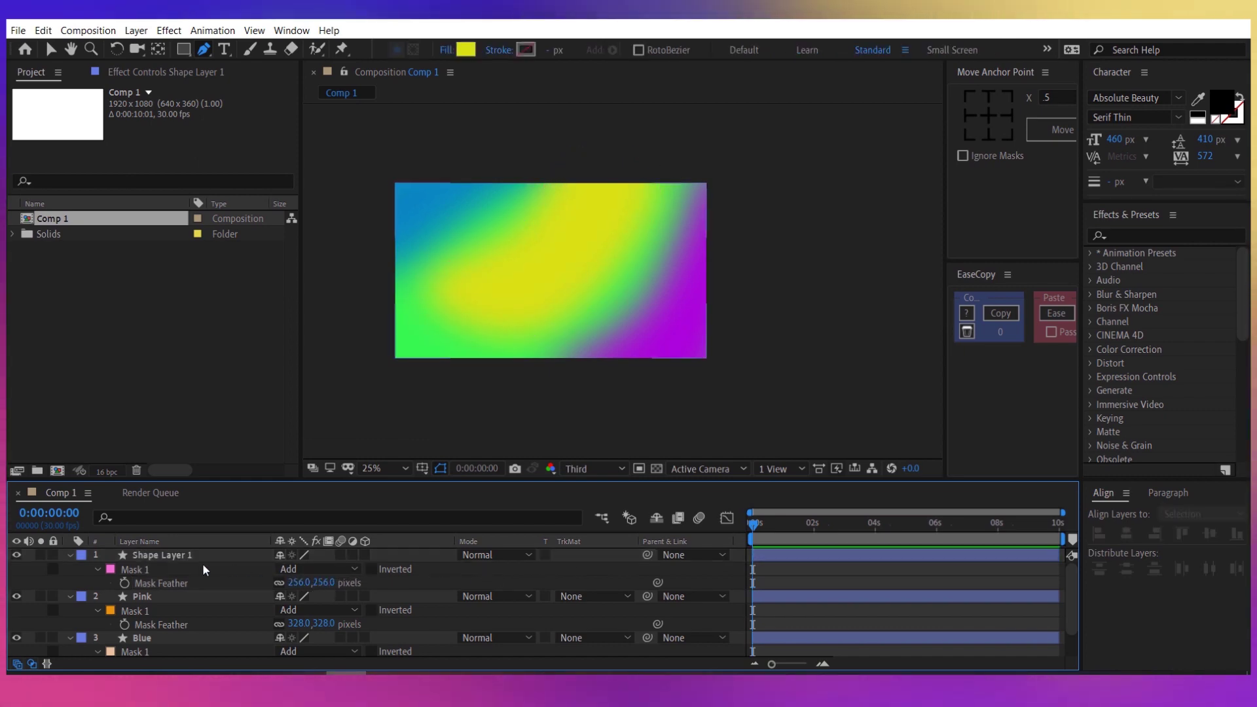
Rename the yellow layer to Yellow.
{"action": "right_click", "coordinate": [190, 555]}
{"action": "left_click", "coordinate": [229, 544]}
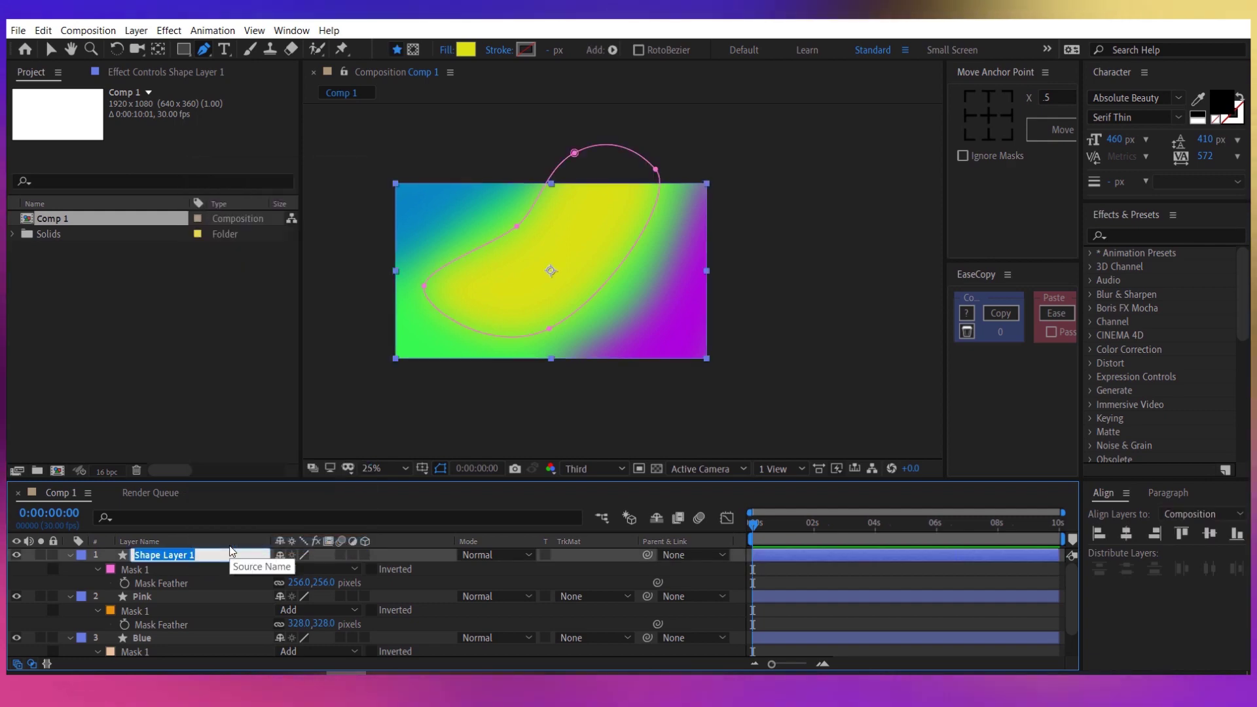
{"action": "type", "text": "Yellow"}
{"action": "key", "text": "Return"}
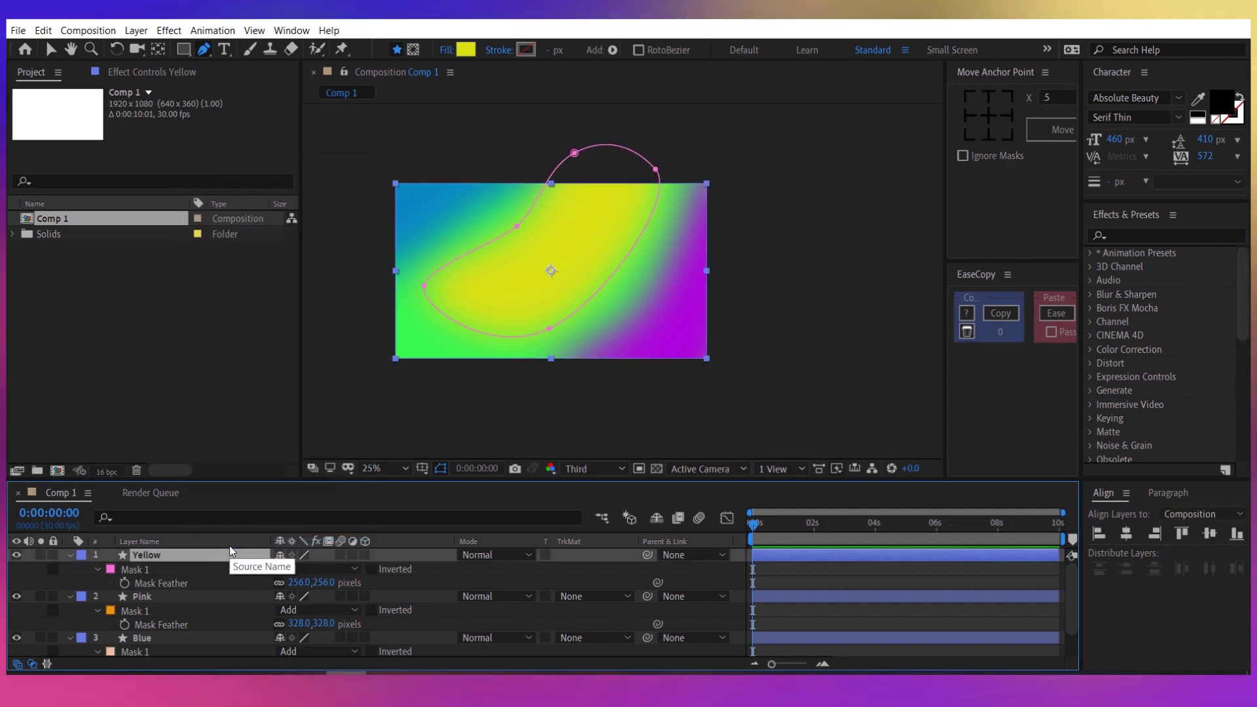
{"action": "key", "text": "ctrl+shift+a"}
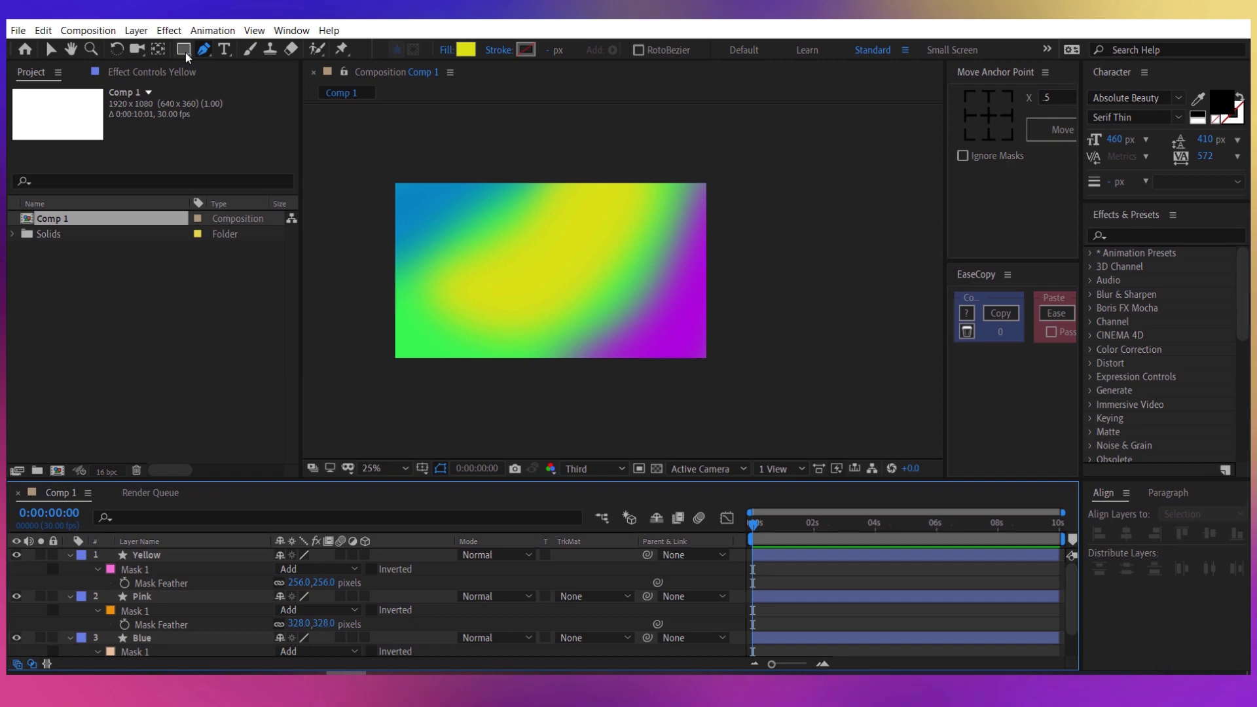
Add another full-frame rectangle layer and draw a rounded pen mask on it.
{"action": "double_click", "coordinate": [186, 52]}
{"action": "key", "text": "v"}
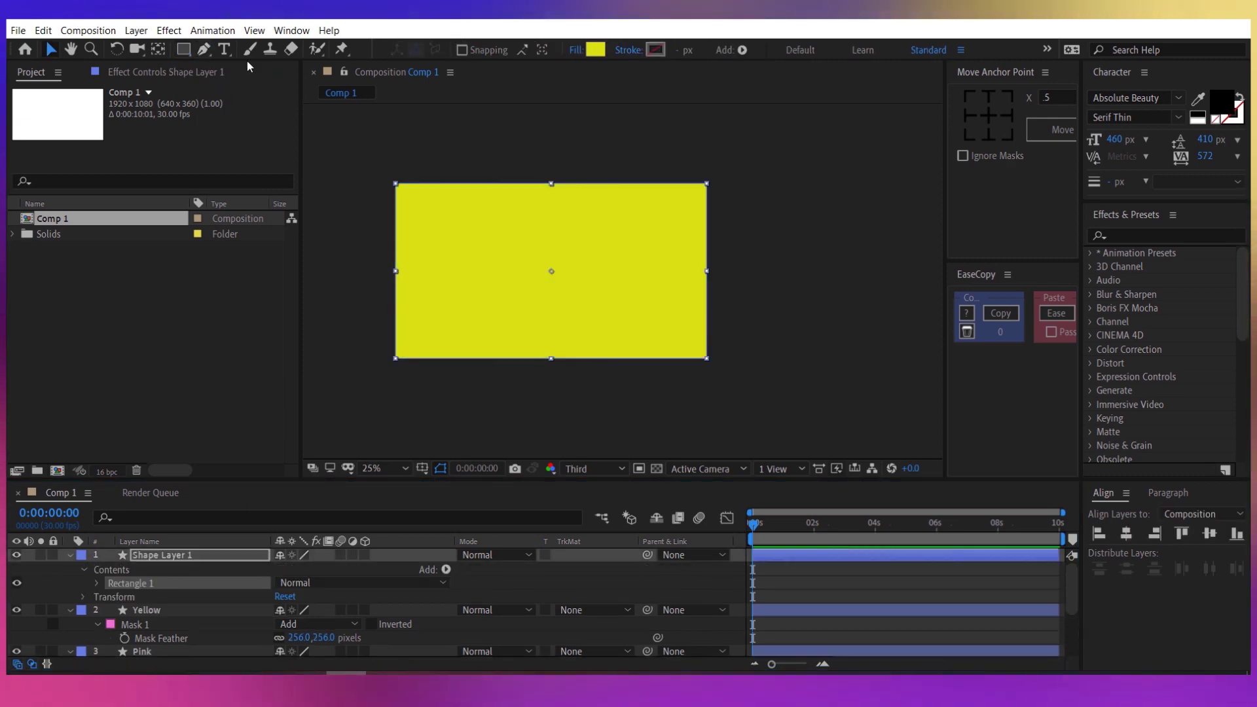
{"action": "left_click", "coordinate": [204, 49]}
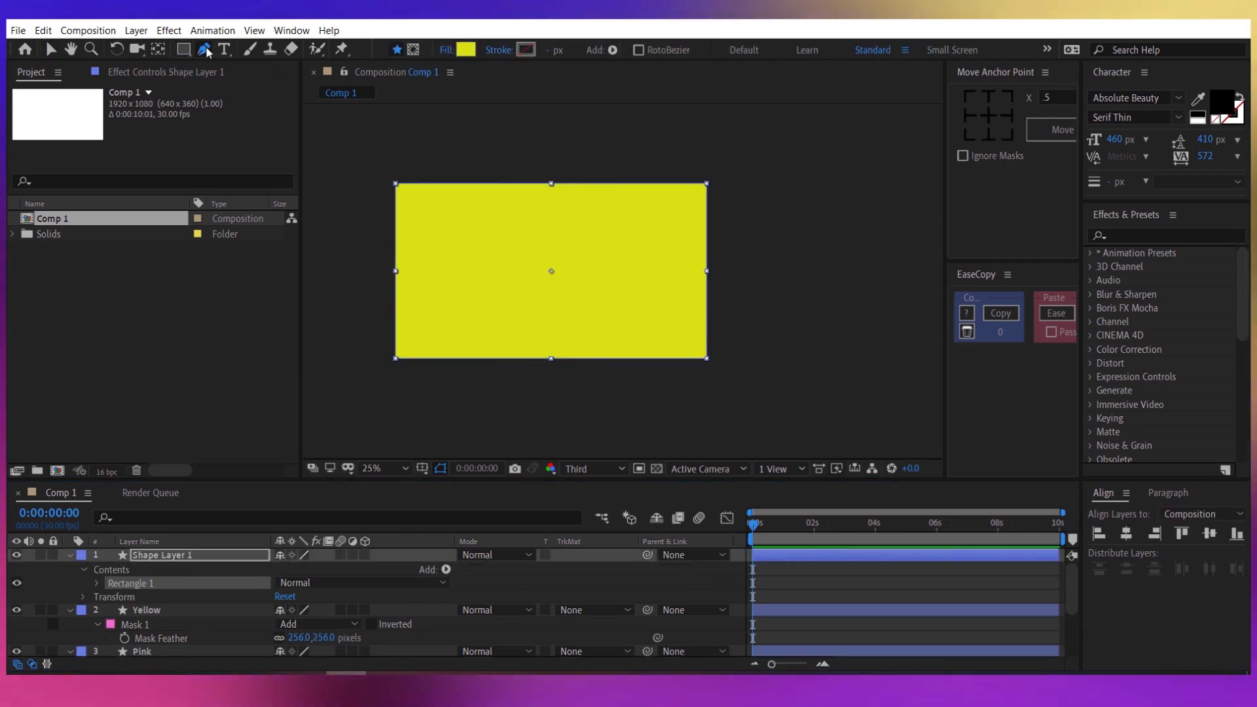
{"action": "left_click", "coordinate": [414, 49]}
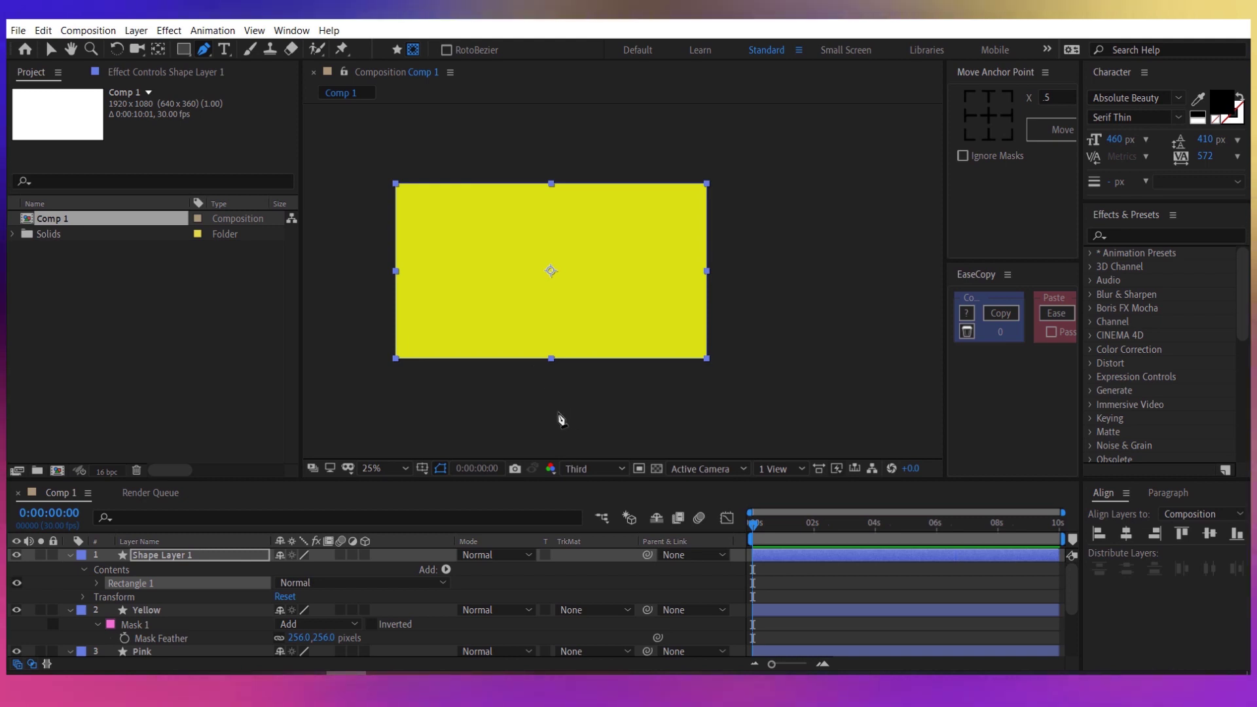
{"action": "left_click_drag", "start_coordinate": [565, 402], "coordinate": [665, 308]}
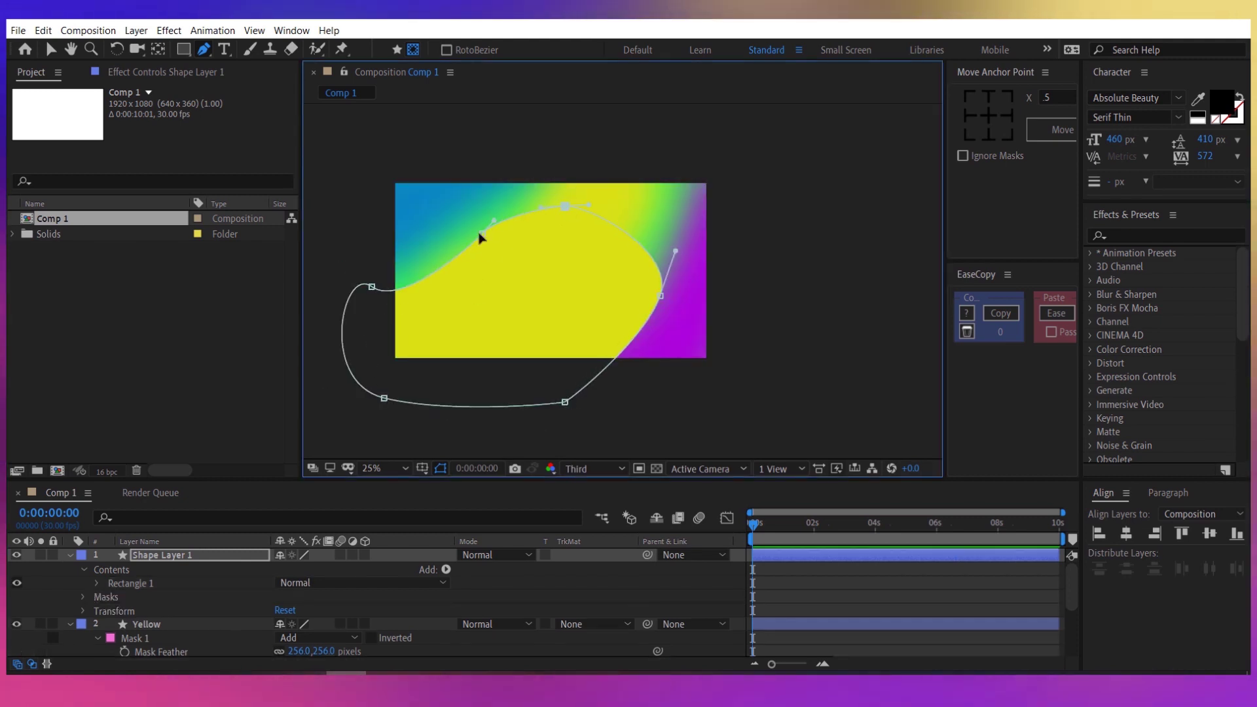
{"action": "left_click_drag", "start_coordinate": [480, 239], "coordinate": [484, 216]}
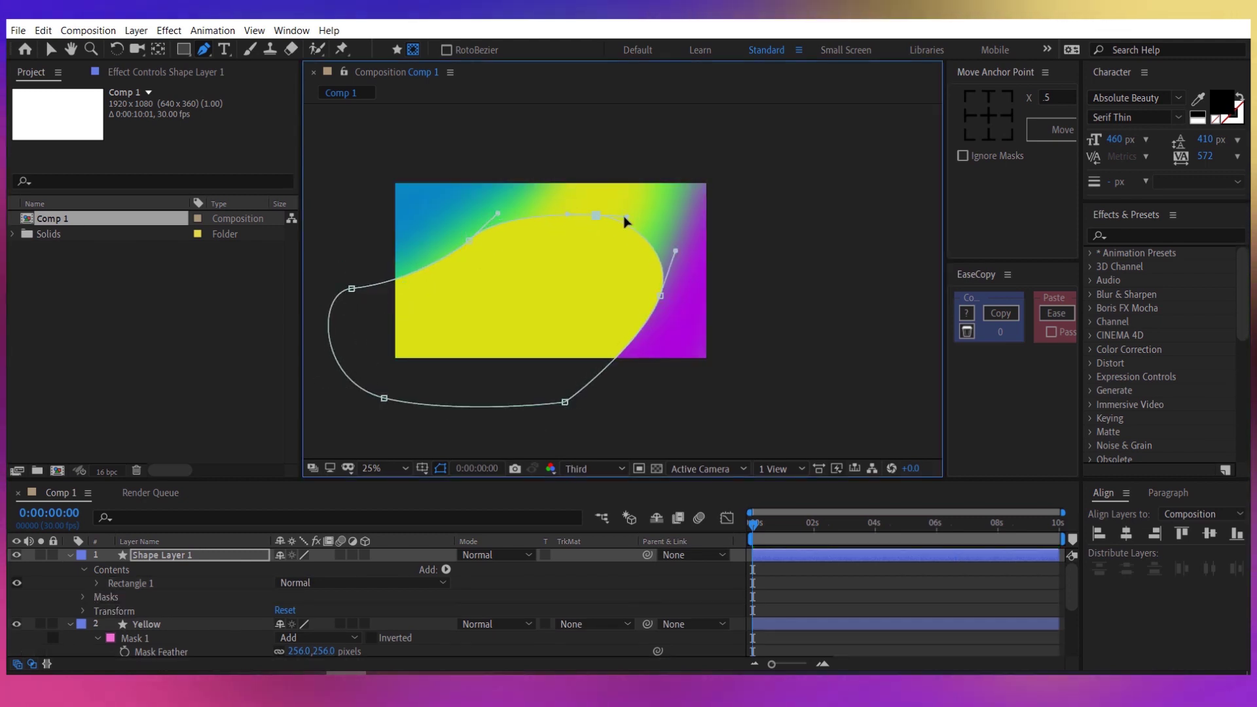
{"action": "left_click_drag", "start_coordinate": [625, 221], "coordinate": [648, 216]}
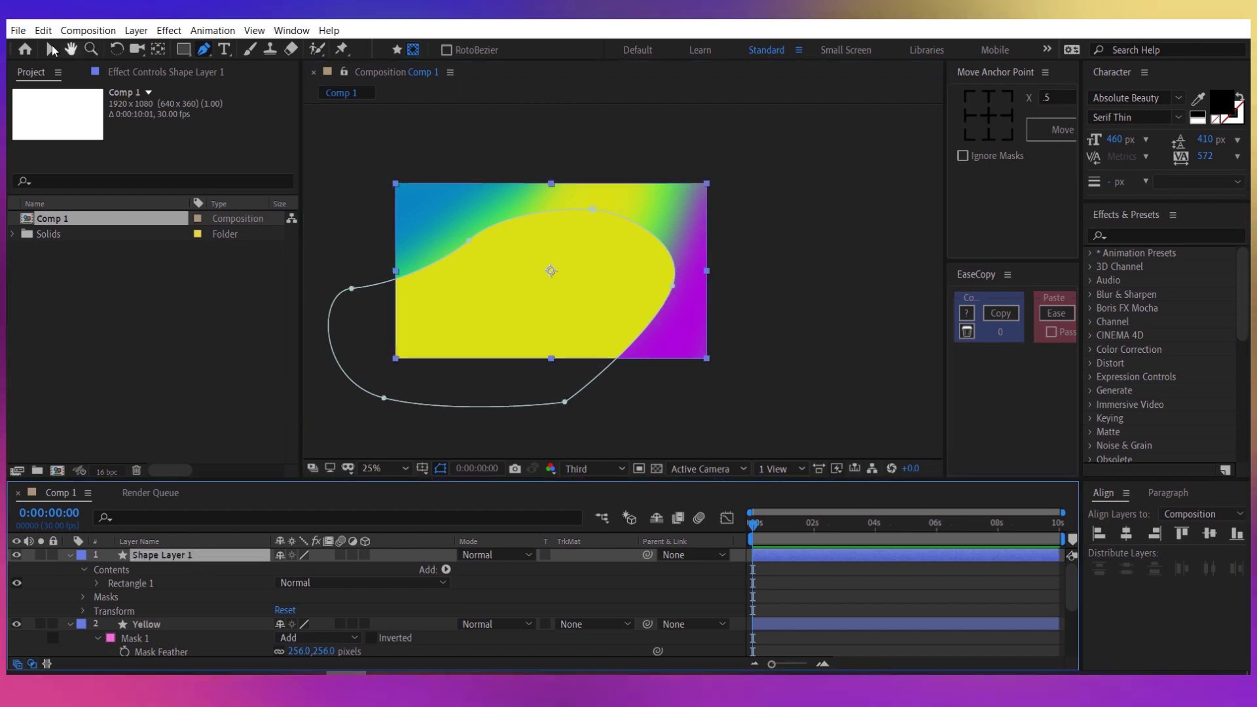
{"action": "key", "text": "v"}
Fill the new rectangle pink FC4364 and feather its mask to 404 px.
{"action": "left_click", "coordinate": [595, 50]}
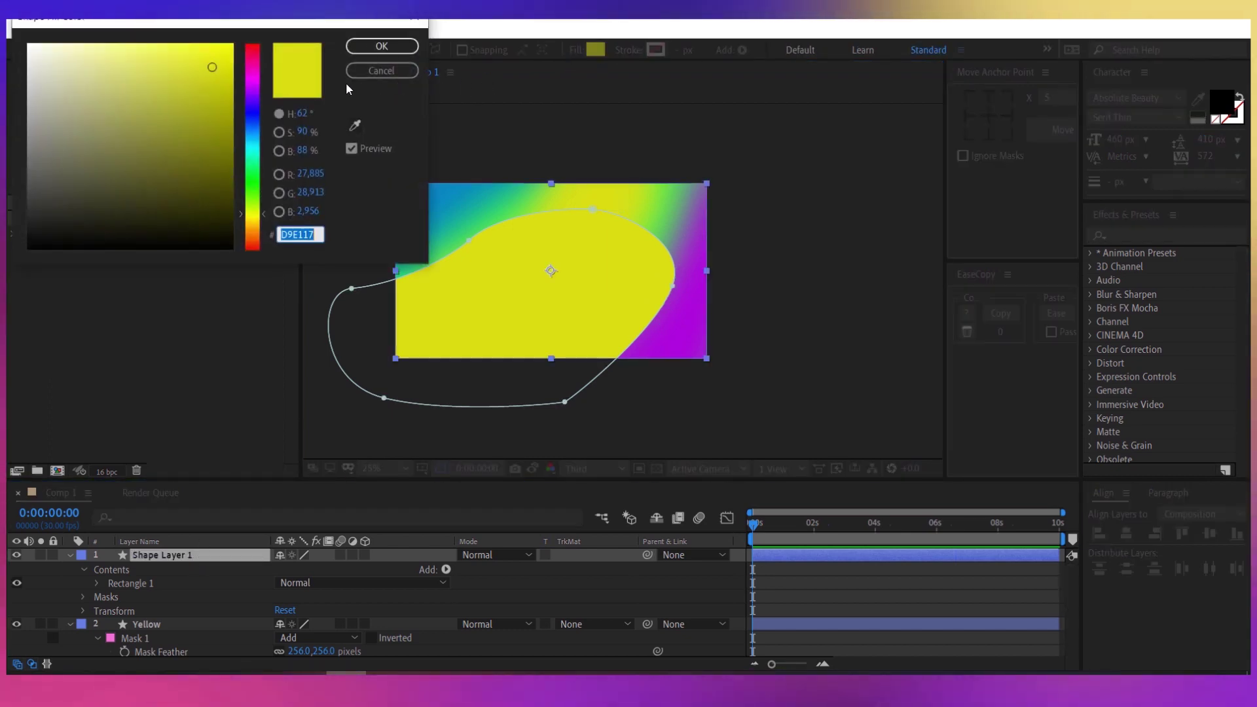
{"action": "type", "text": "FC"}
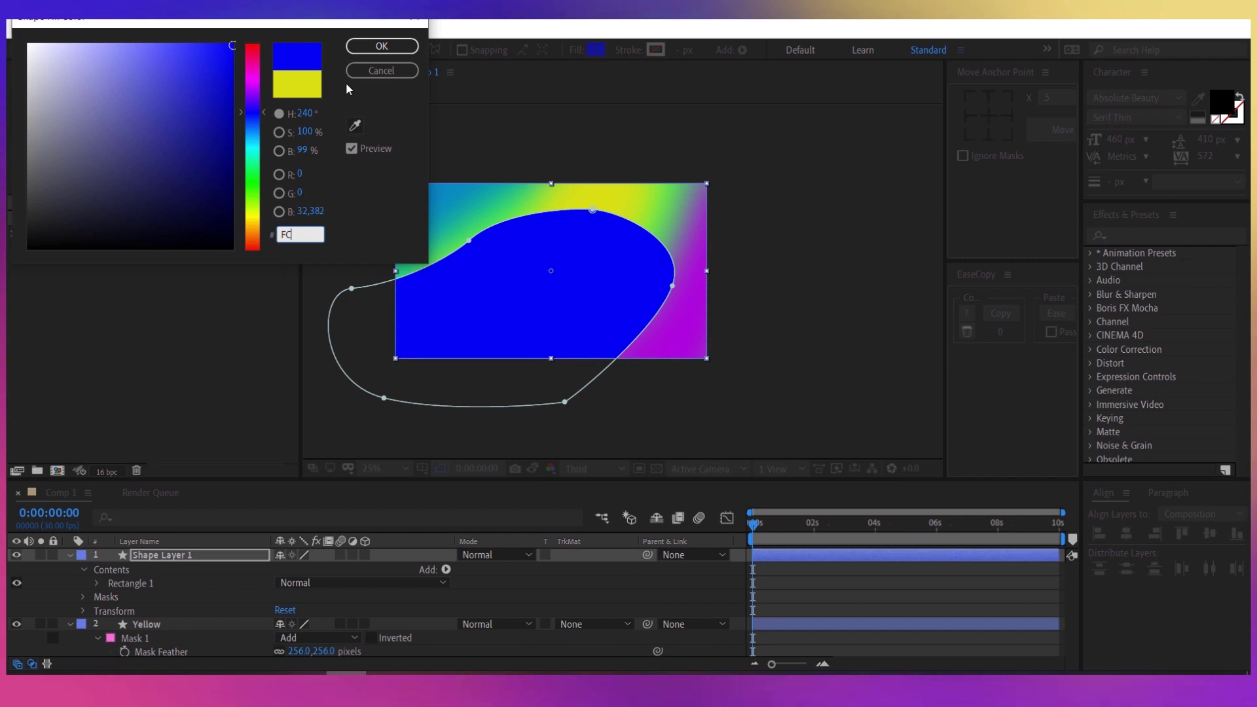
{"action": "type", "text": "4364"}
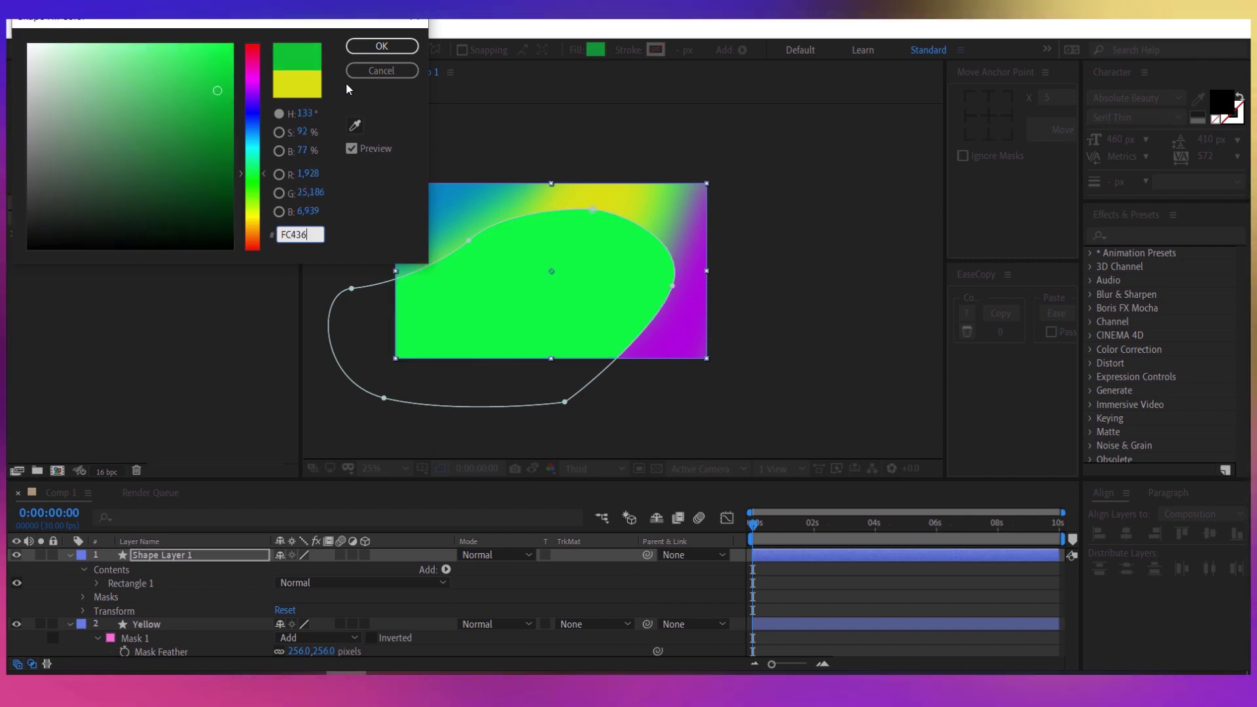
{"action": "key", "text": "Return"}
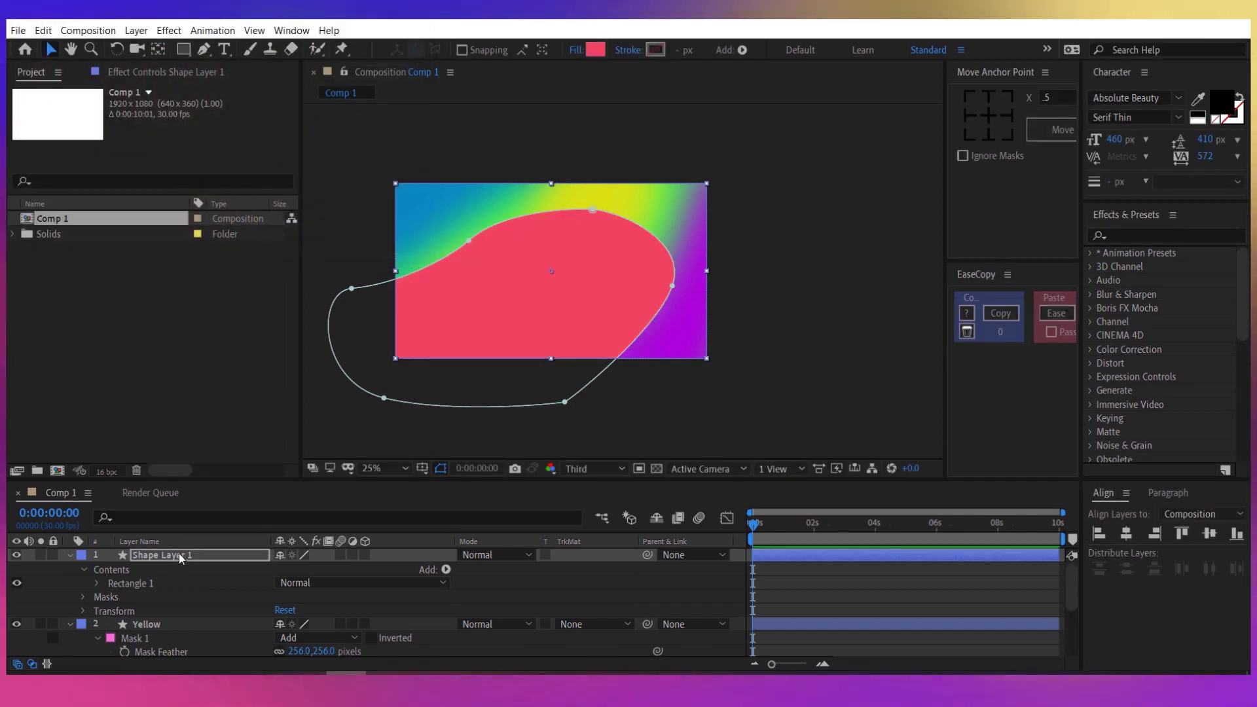
{"action": "key", "text": "f"}
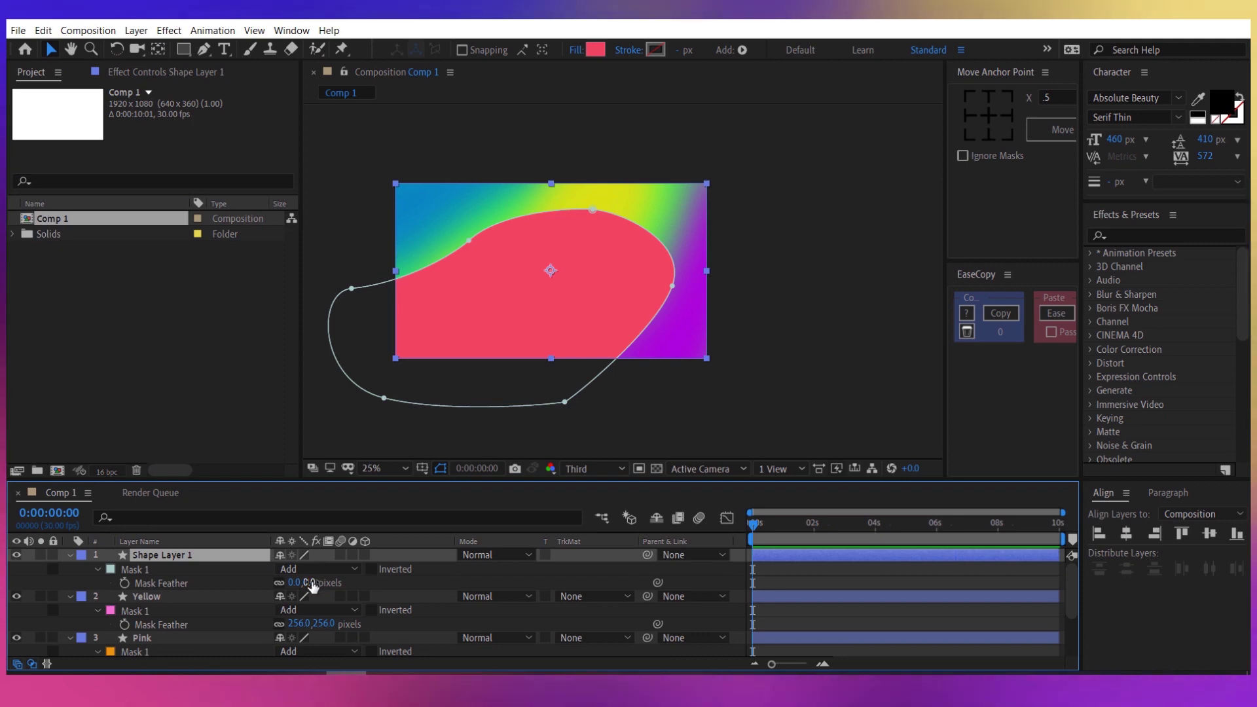
{"action": "left_click_drag", "start_coordinate": [313, 582], "coordinate": [636, 584]}
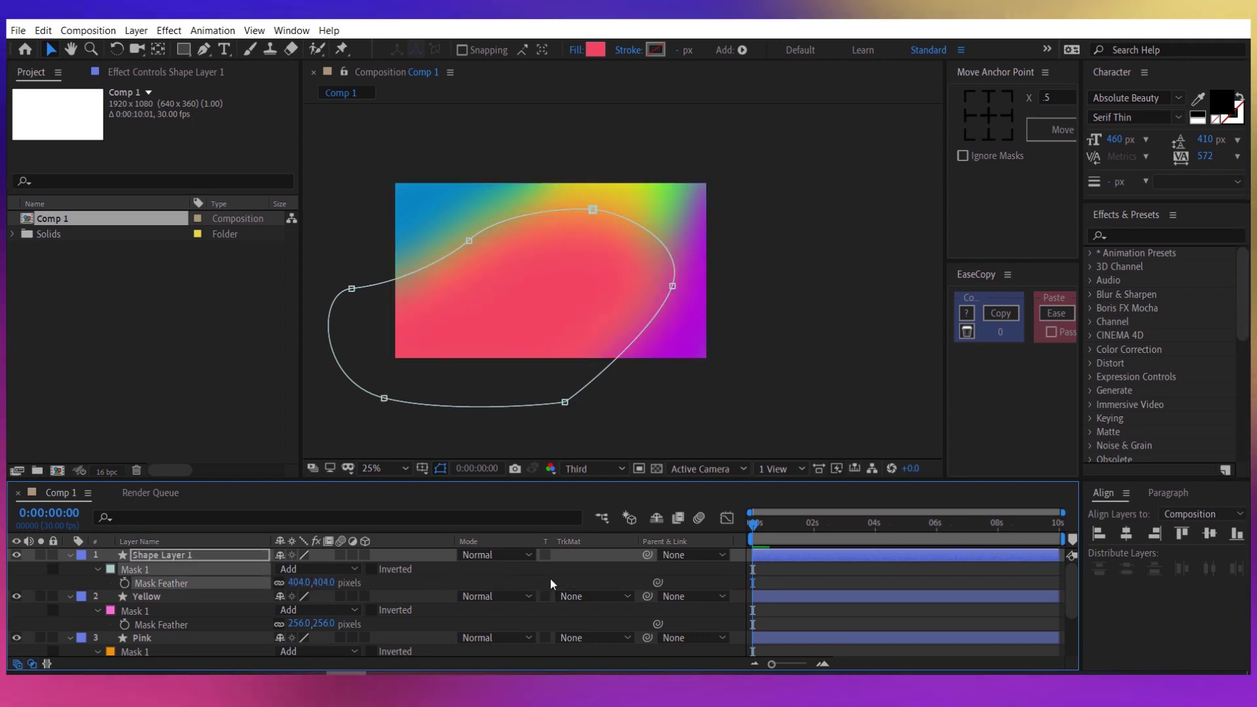
{"action": "key", "text": "F2"}
{"action": "key", "text": "period"}
{"action": "key", "text": "period"}
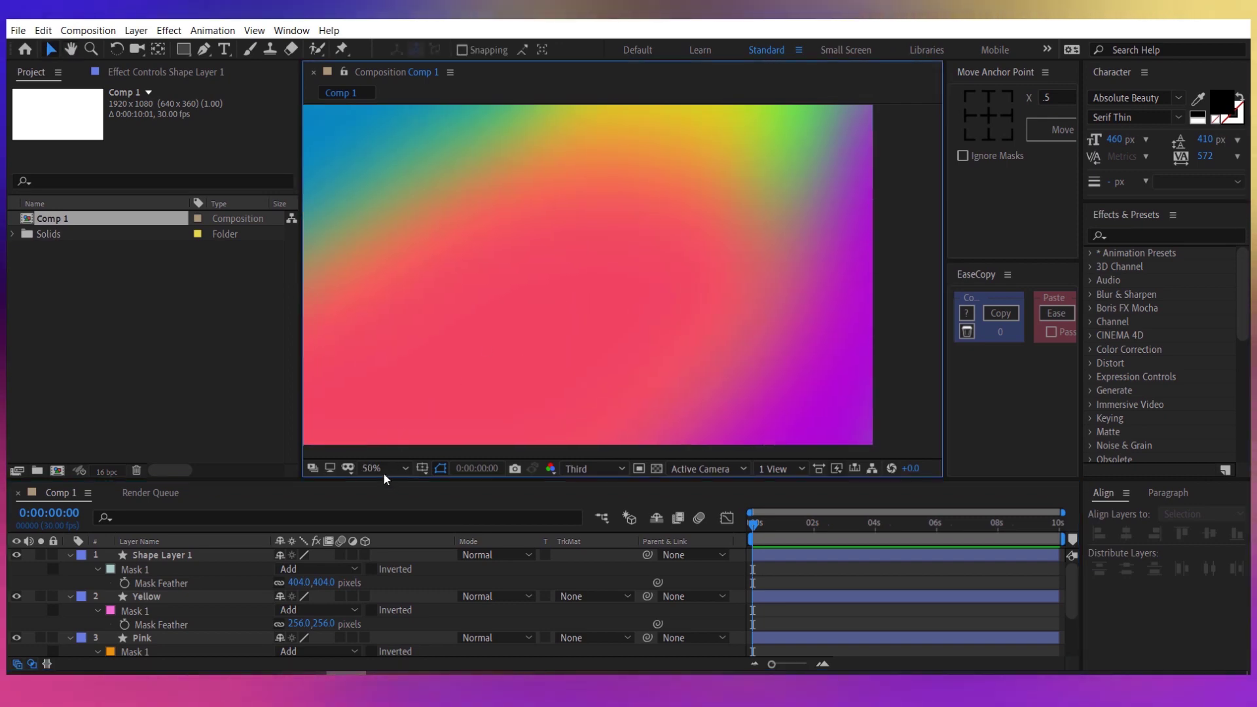
{"action": "left_click", "coordinate": [385, 468]}
{"action": "left_click", "coordinate": [391, 176]}
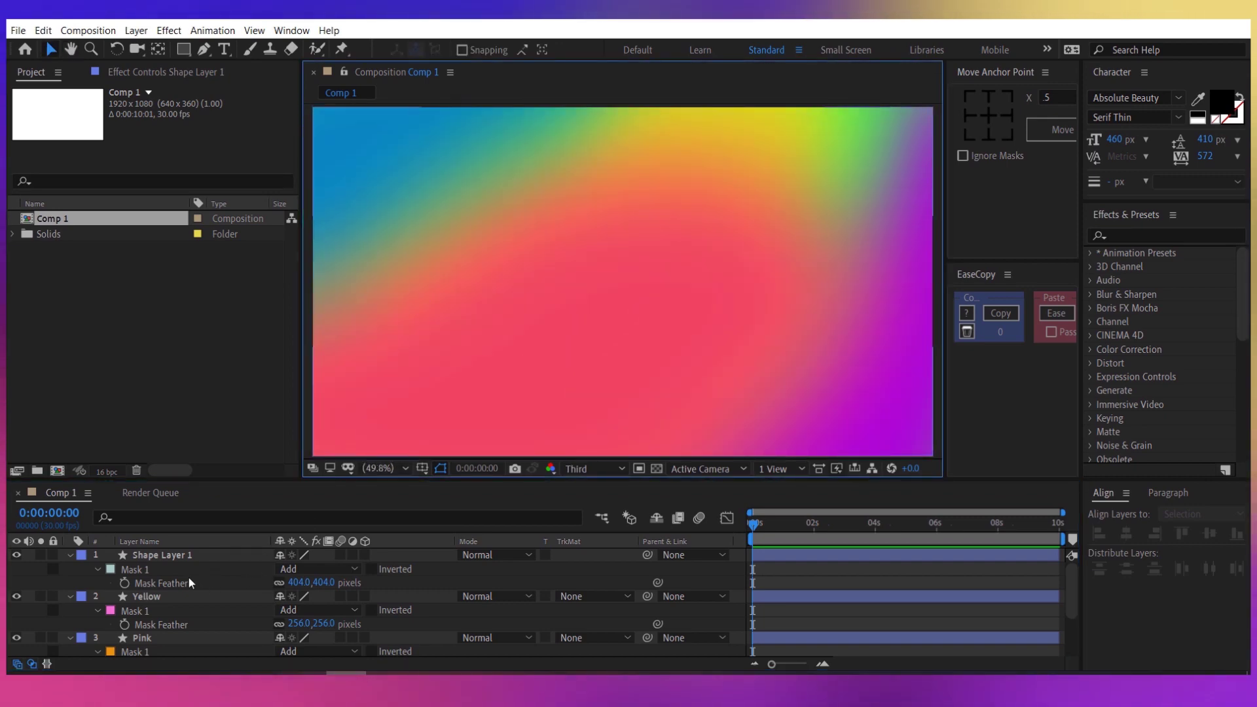
Reshape the pink mask's points and refit the composition in the viewer.
{"action": "left_click", "coordinate": [164, 554]}
{"action": "left_click_drag", "start_coordinate": [461, 224], "coordinate": [465, 245]}
{"action": "left_click_drag", "start_coordinate": [706, 160], "coordinate": [679, 176]}
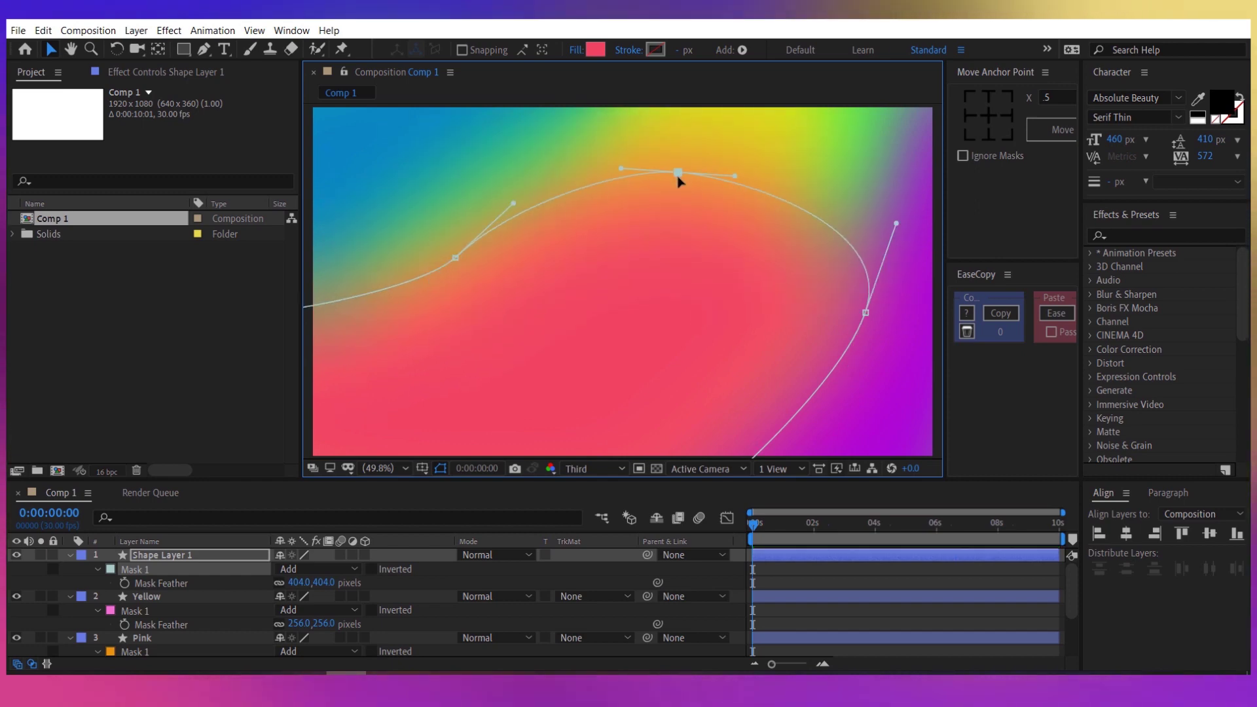
{"action": "left_click_drag", "start_coordinate": [767, 315], "coordinate": [794, 314]}
{"action": "left_click", "coordinate": [378, 468]}
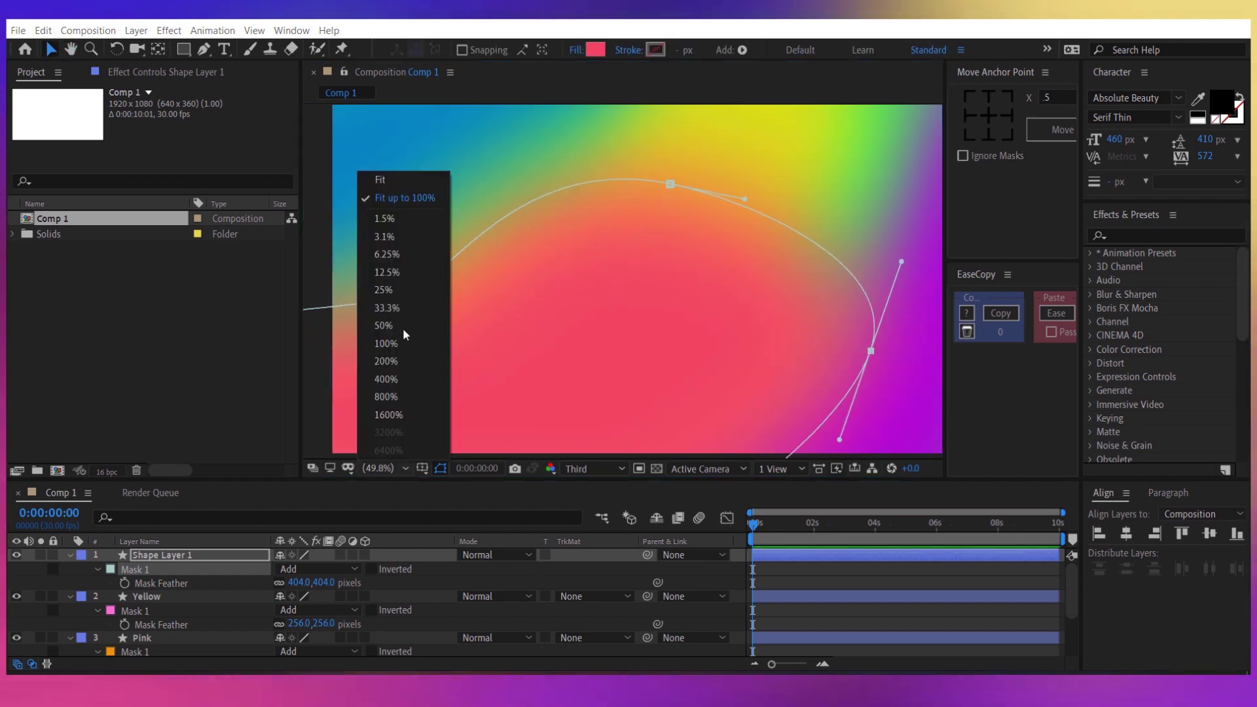
{"action": "left_click", "coordinate": [397, 212]}
{"action": "left_click", "coordinate": [552, 571]}
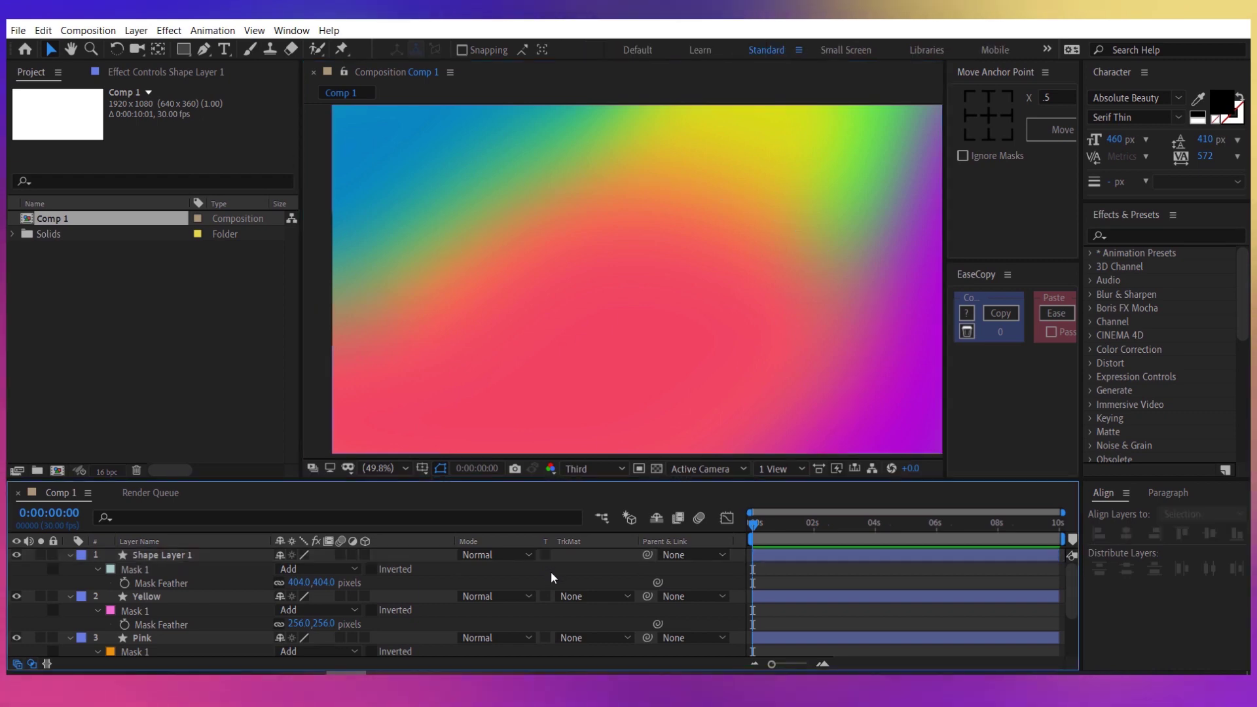
Rename Comp 1 to Gradient in Composition Settings.
{"action": "key", "text": "ctrl+k"}
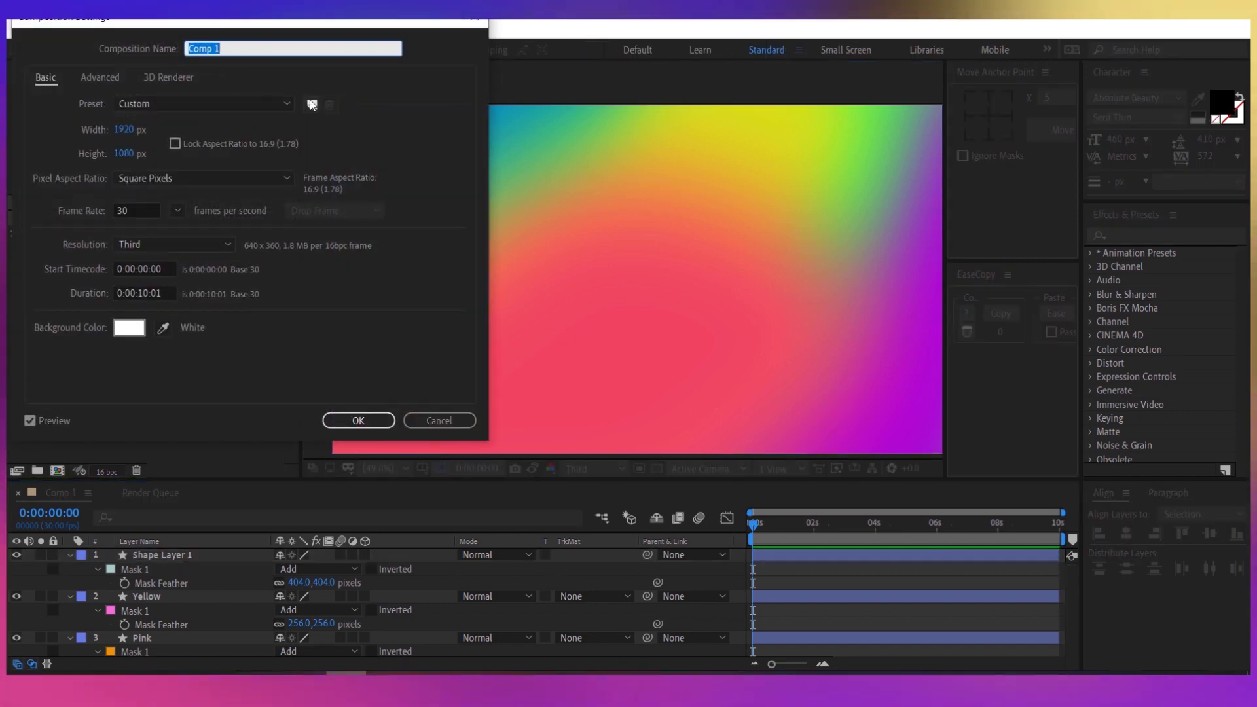
{"action": "type", "text": "Grad"}
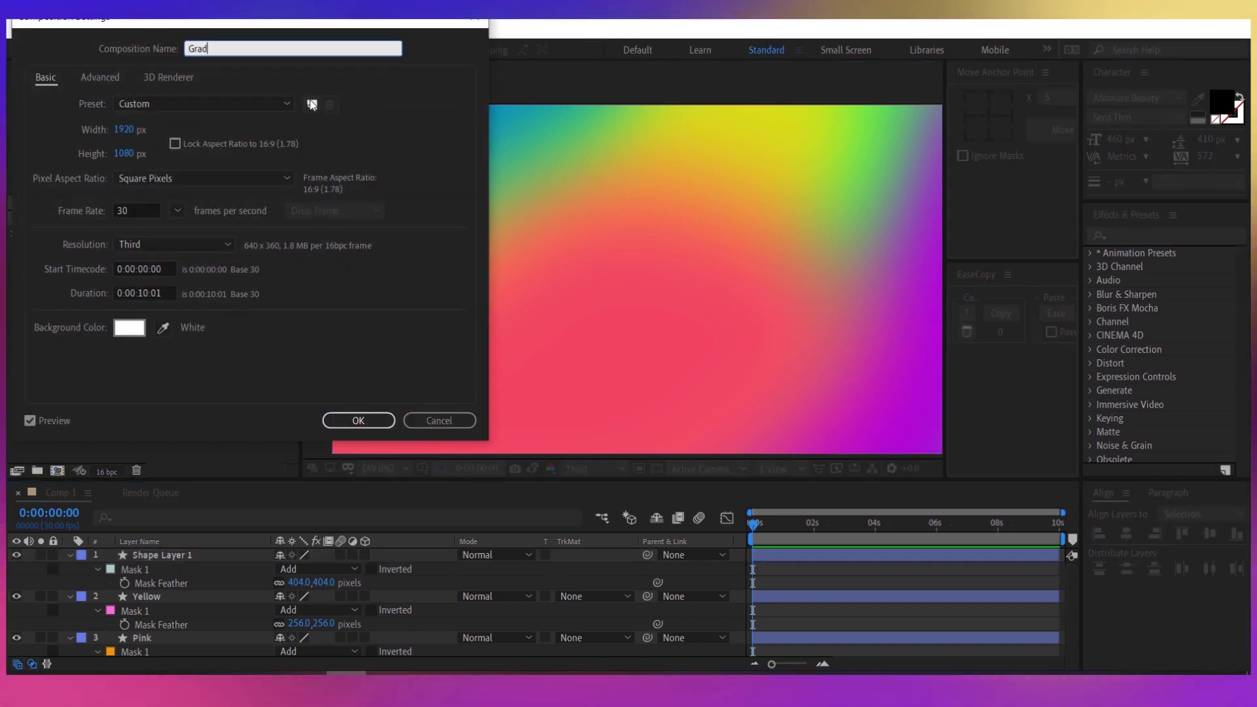
{"action": "type", "text": "ient"}
{"action": "key", "text": "Return"}
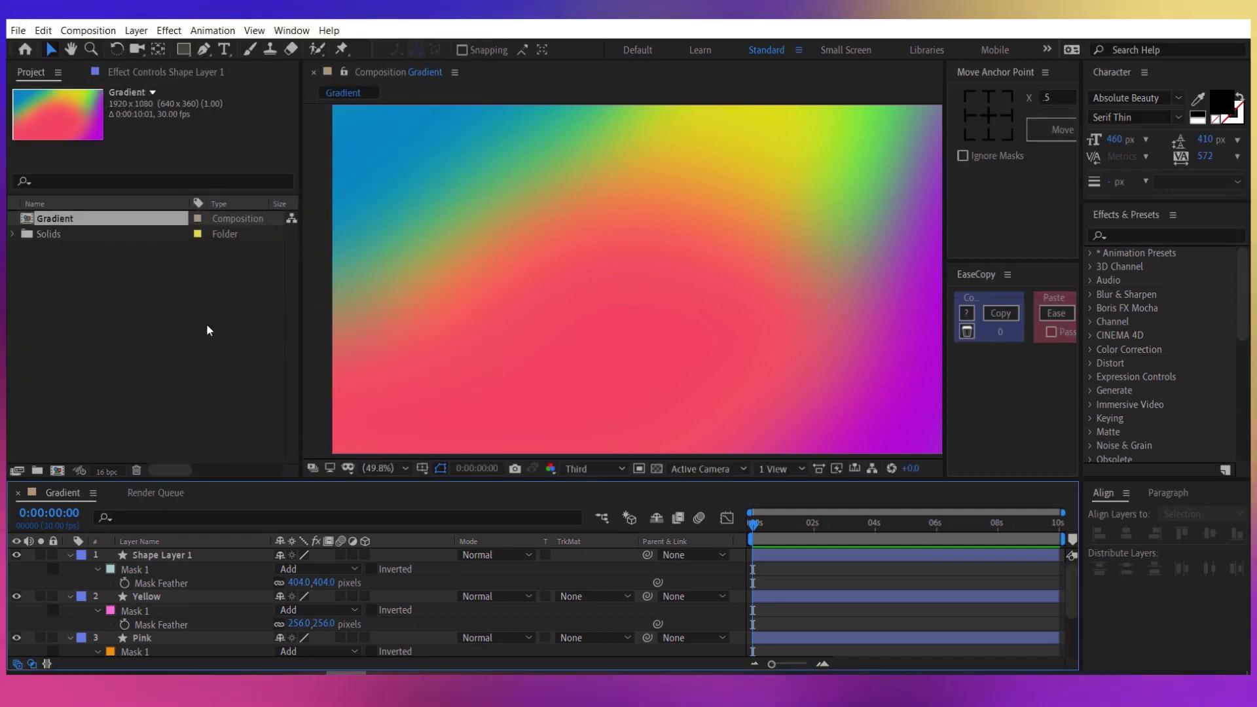
Create a new composition named Final and nest the Gradient comp inside it.
{"action": "key", "text": "ctrl+n"}
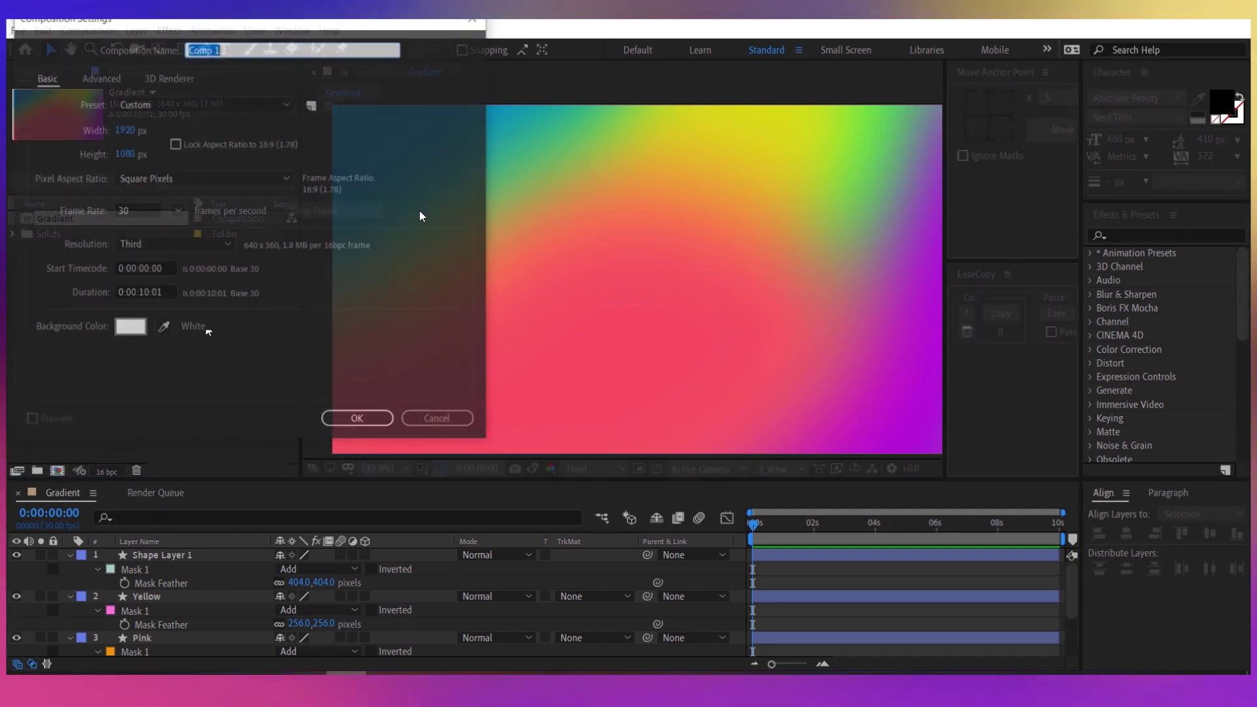
{"action": "type", "text": "Fi"}
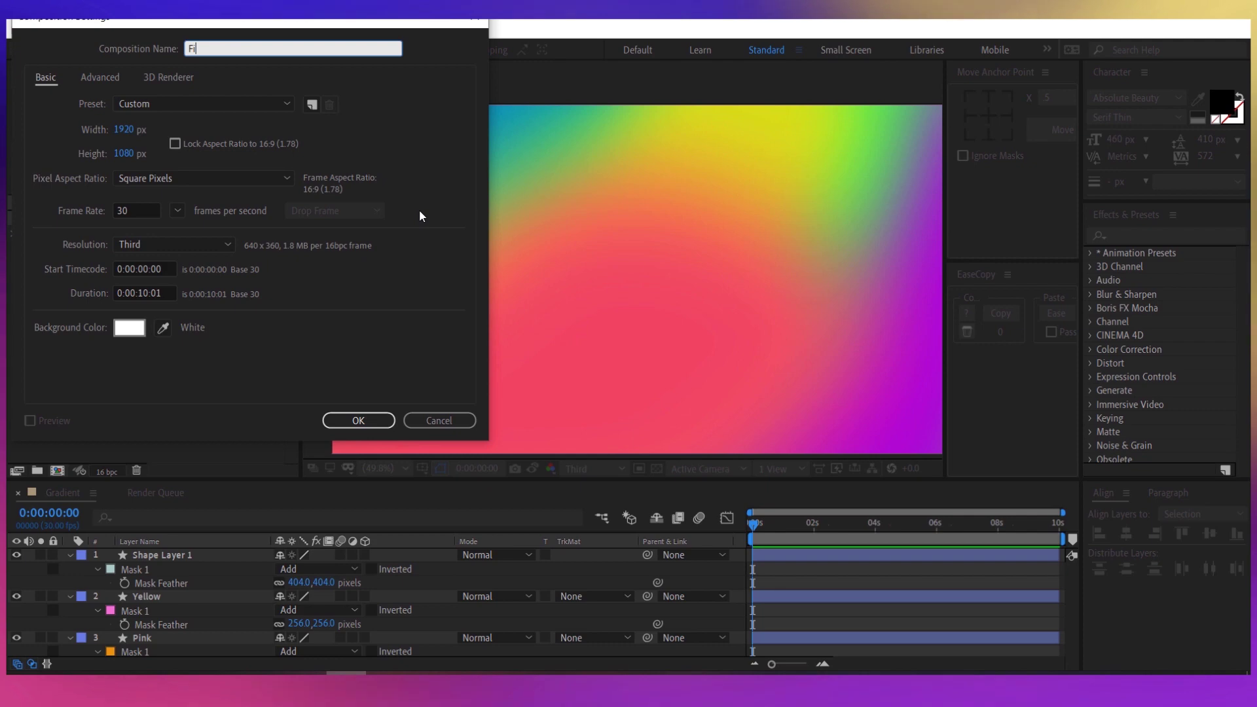
{"action": "type", "text": "nal"}
{"action": "key", "text": "Return"}
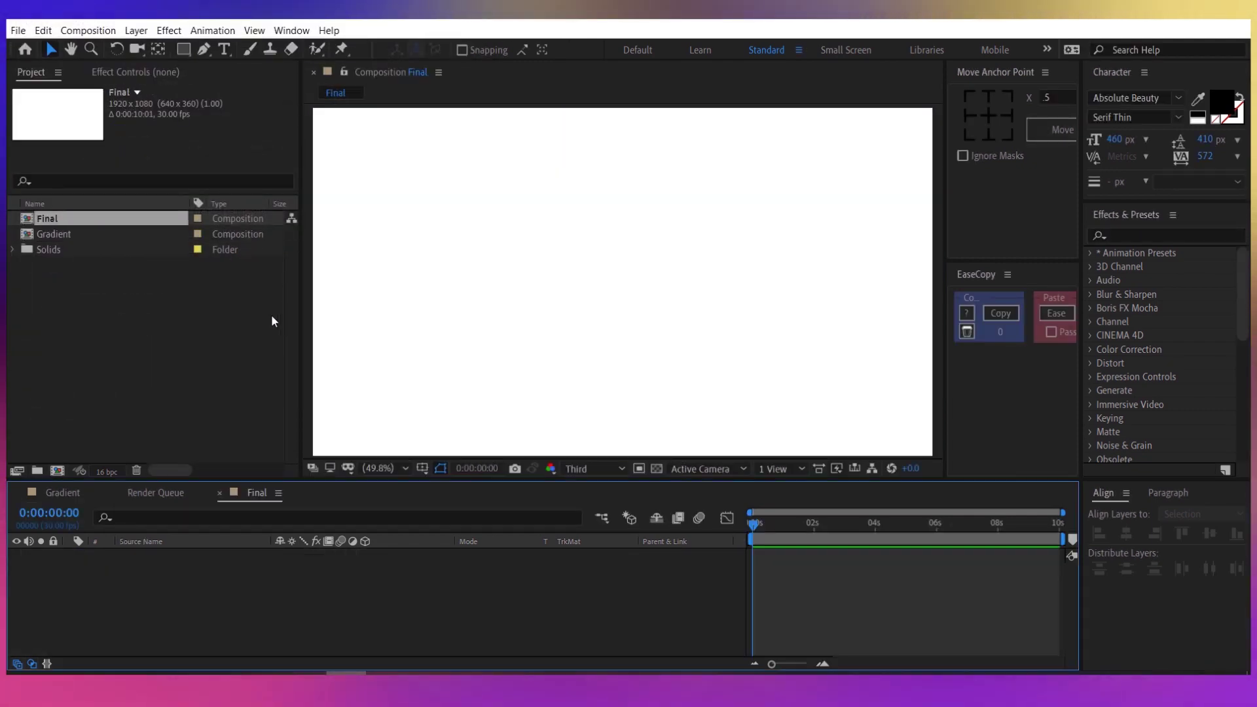
{"action": "left_click_drag", "start_coordinate": [82, 233], "coordinate": [203, 551]}
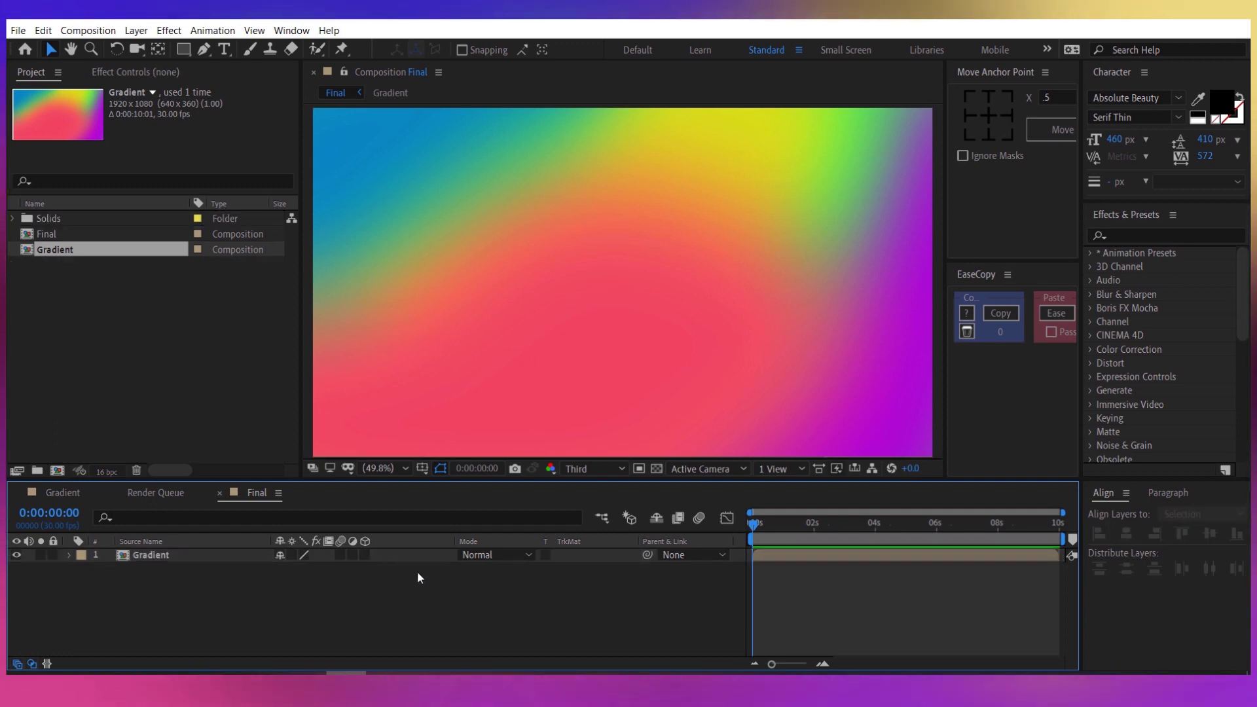
Apply Fast Box Blur to the Gradient layer with radius 274 and Repeat Edge Pixels on.
{"action": "left_click", "coordinate": [1170, 232]}
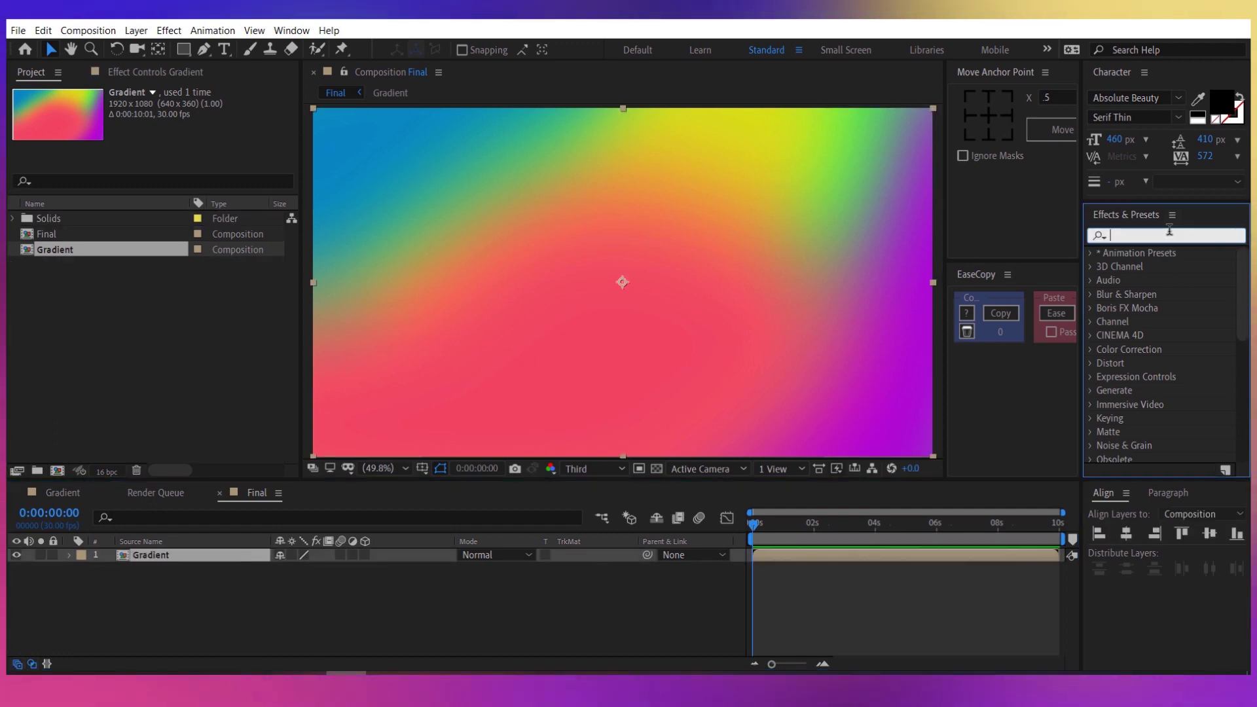
{"action": "type", "text": "ast"}
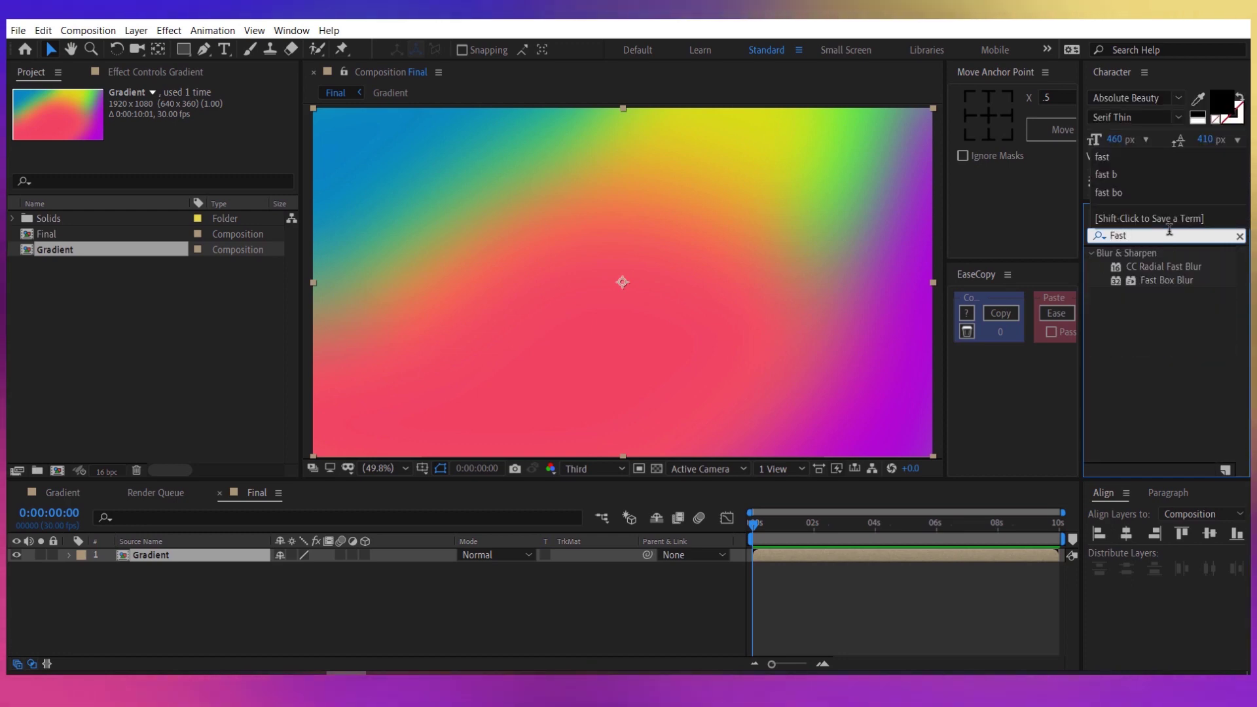
{"action": "double_click", "coordinate": [1173, 280]}
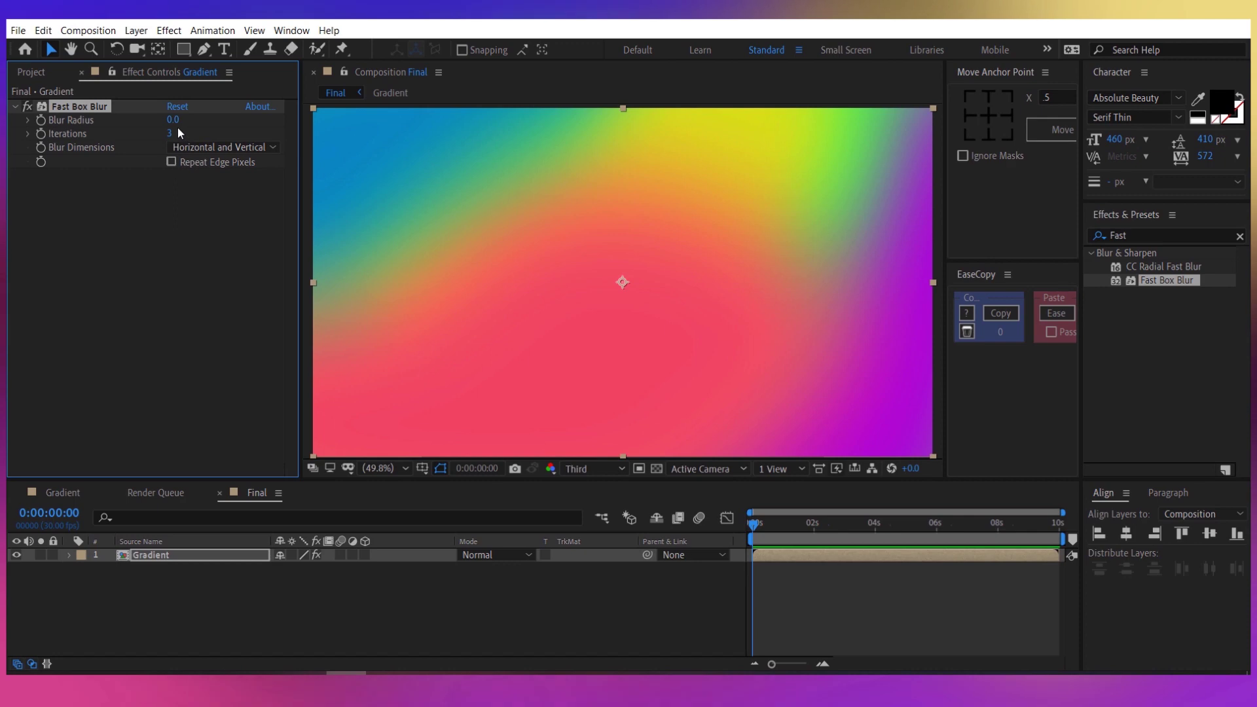
{"action": "left_click_drag", "start_coordinate": [175, 125], "coordinate": [396, 118]}
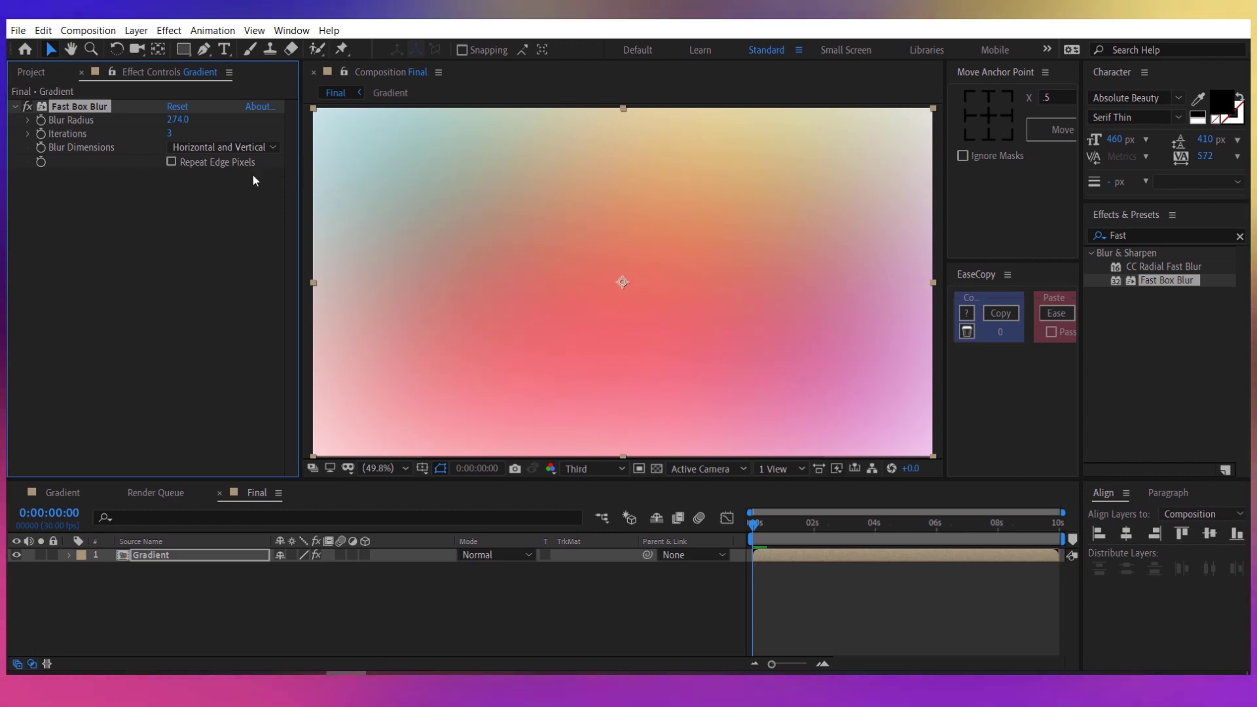
{"action": "left_click", "coordinate": [186, 162]}
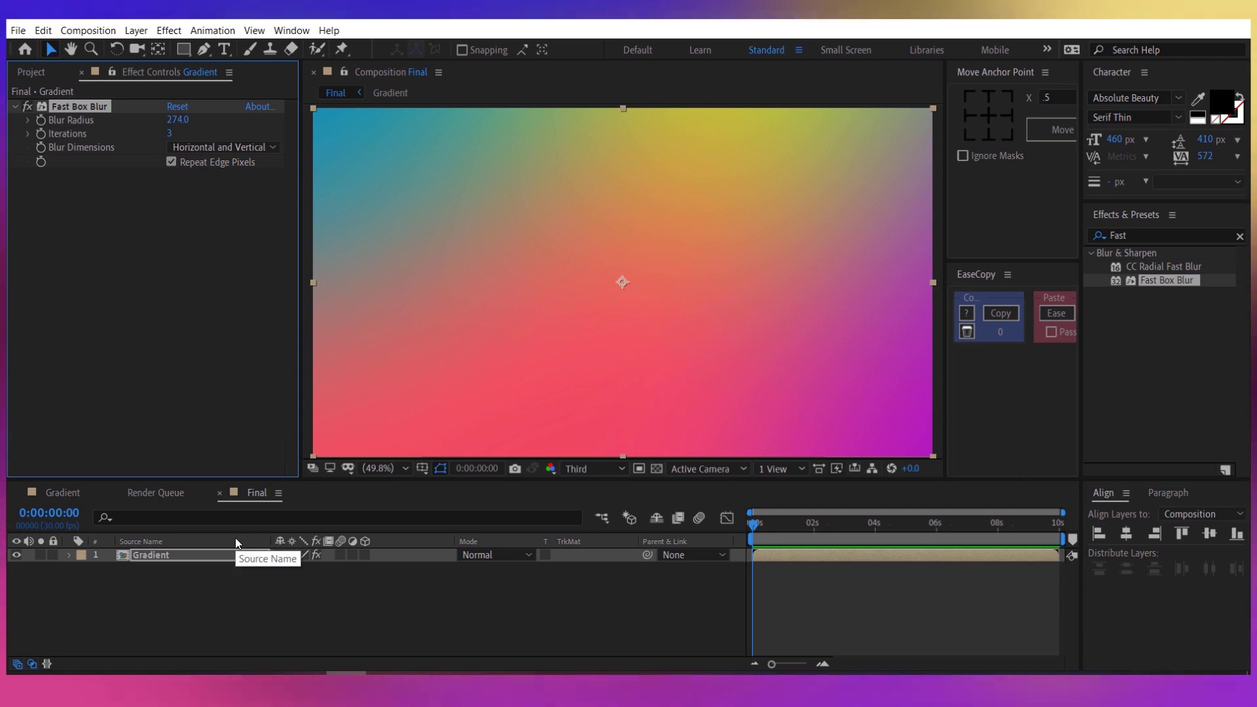
{"action": "left_click", "coordinate": [1145, 235]}
Apply Posterize to the Gradient layer with its Level set to 10.
{"action": "type", "text": "poster"}
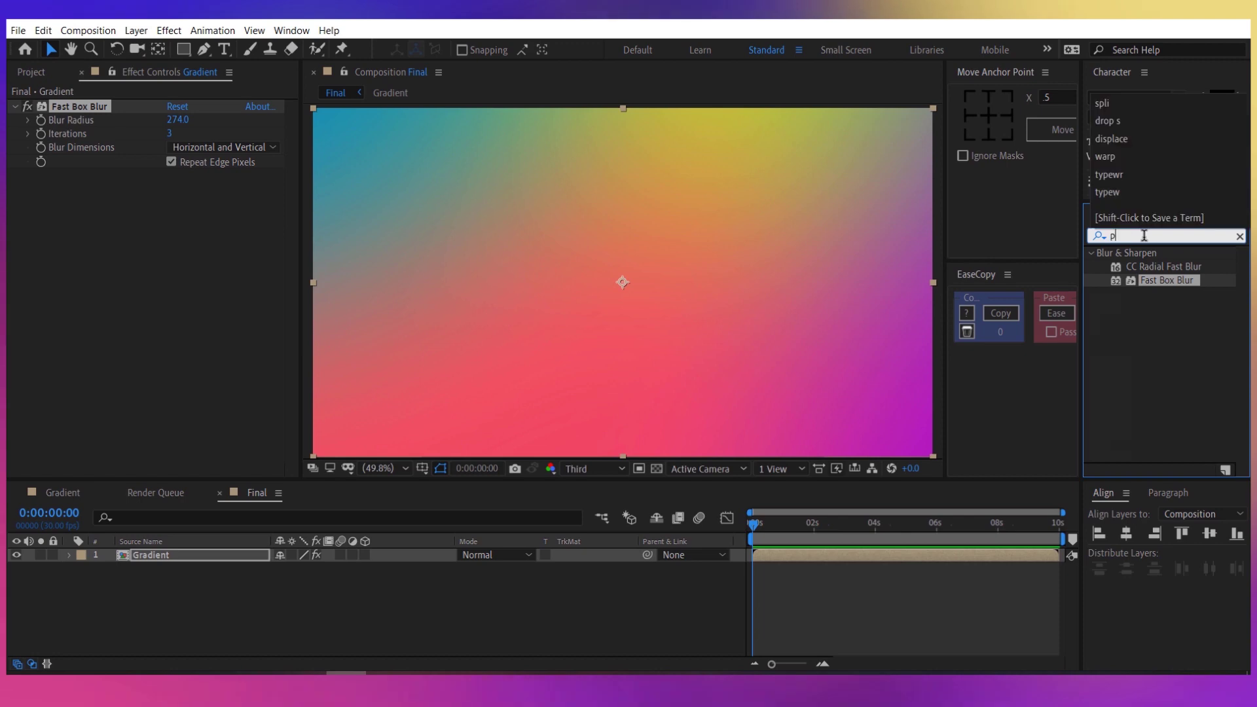
{"action": "double_click", "coordinate": [1144, 295]}
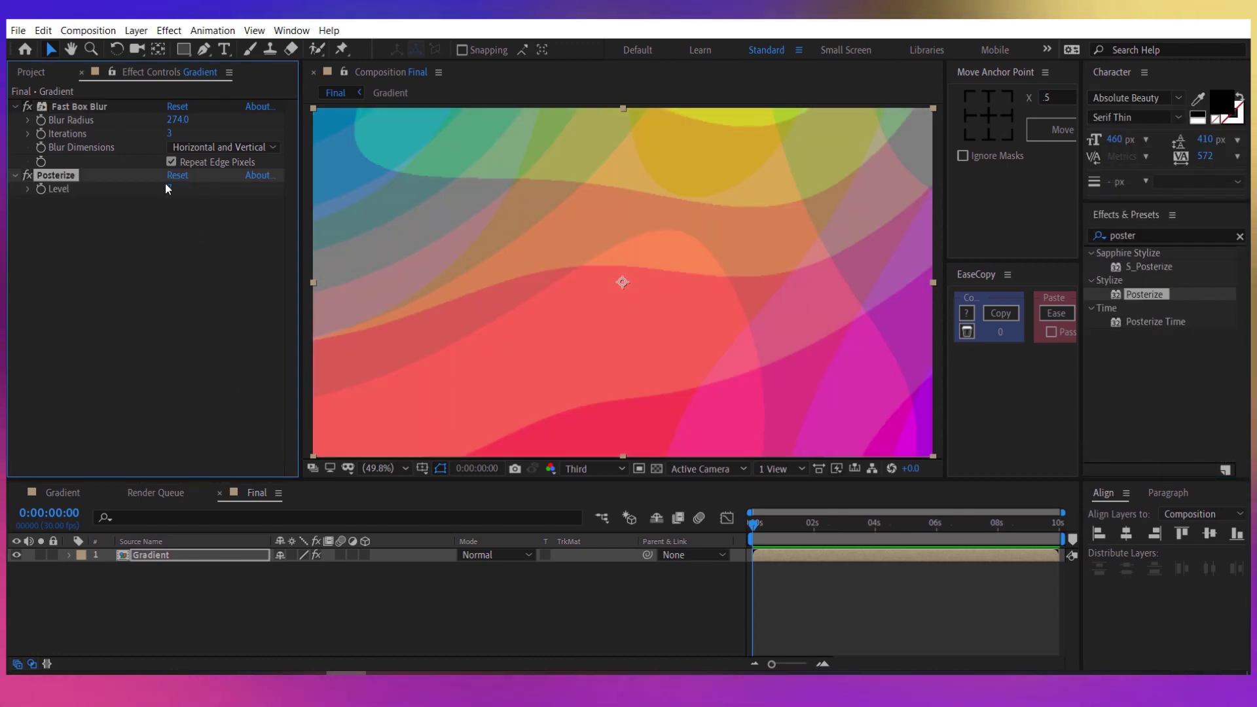
{"action": "type", "text": "10"}
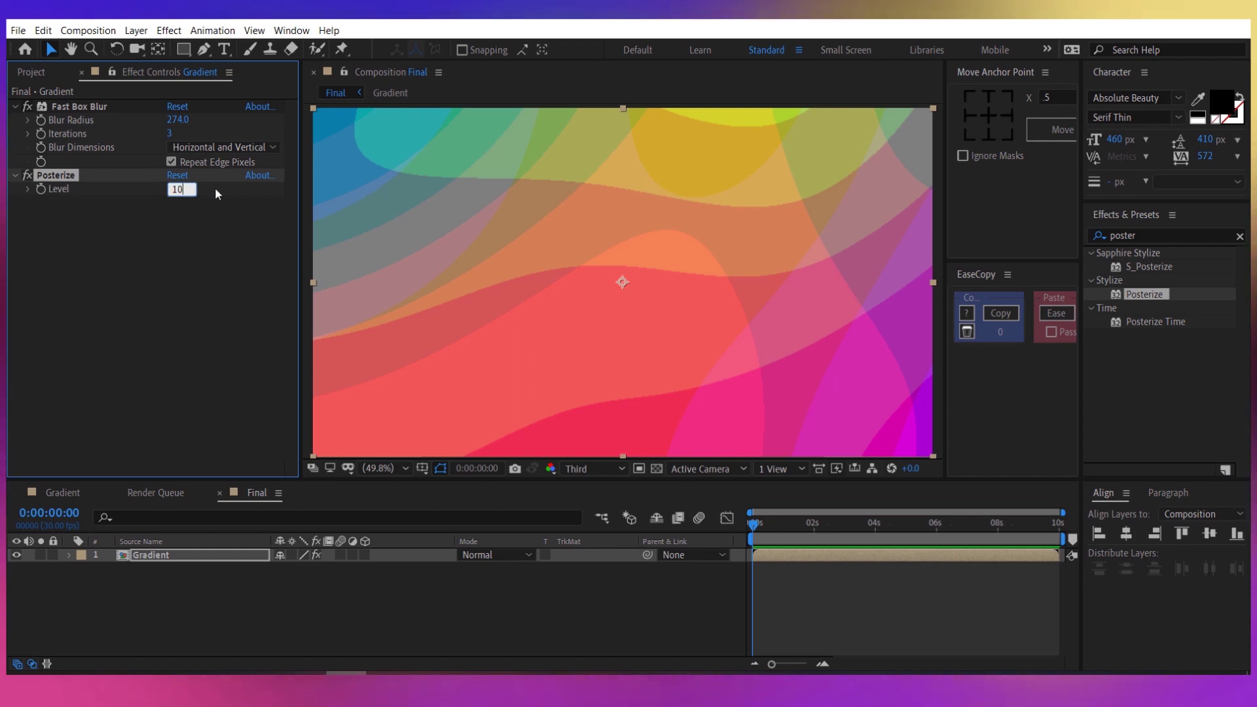
{"action": "key", "text": "Return"}
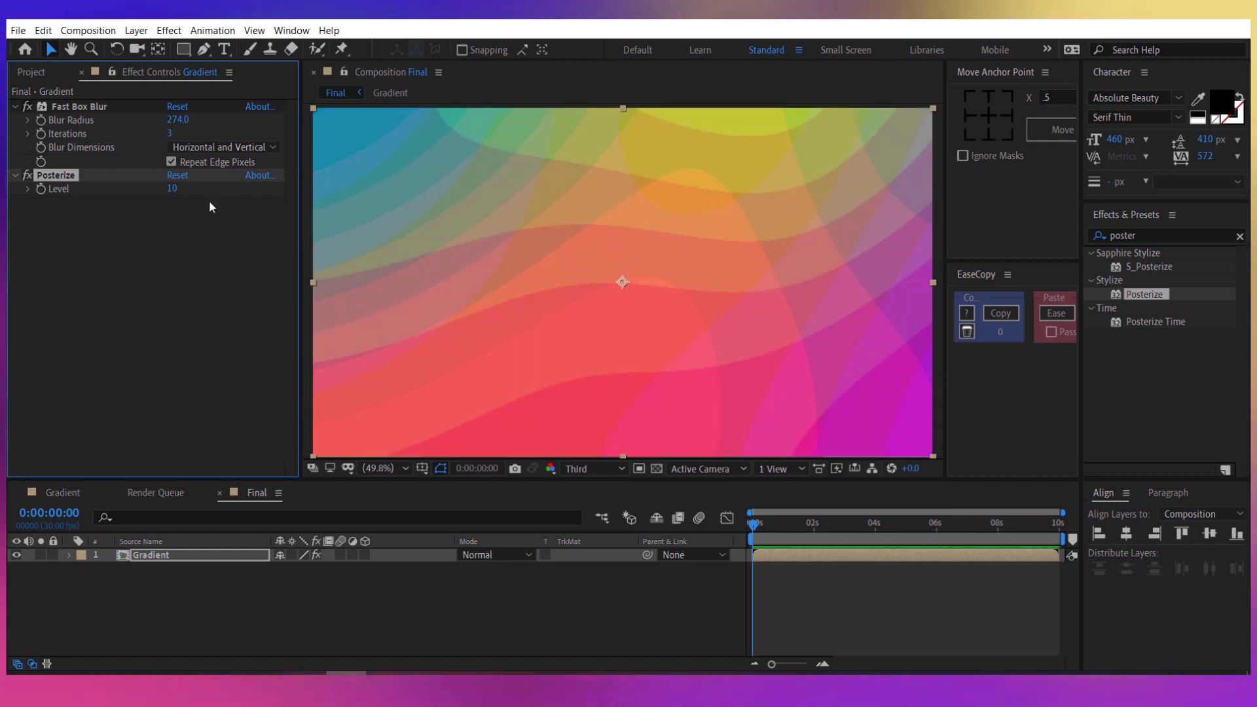
{"action": "left_click", "coordinate": [237, 557]}
{"action": "left_click", "coordinate": [1168, 234]}
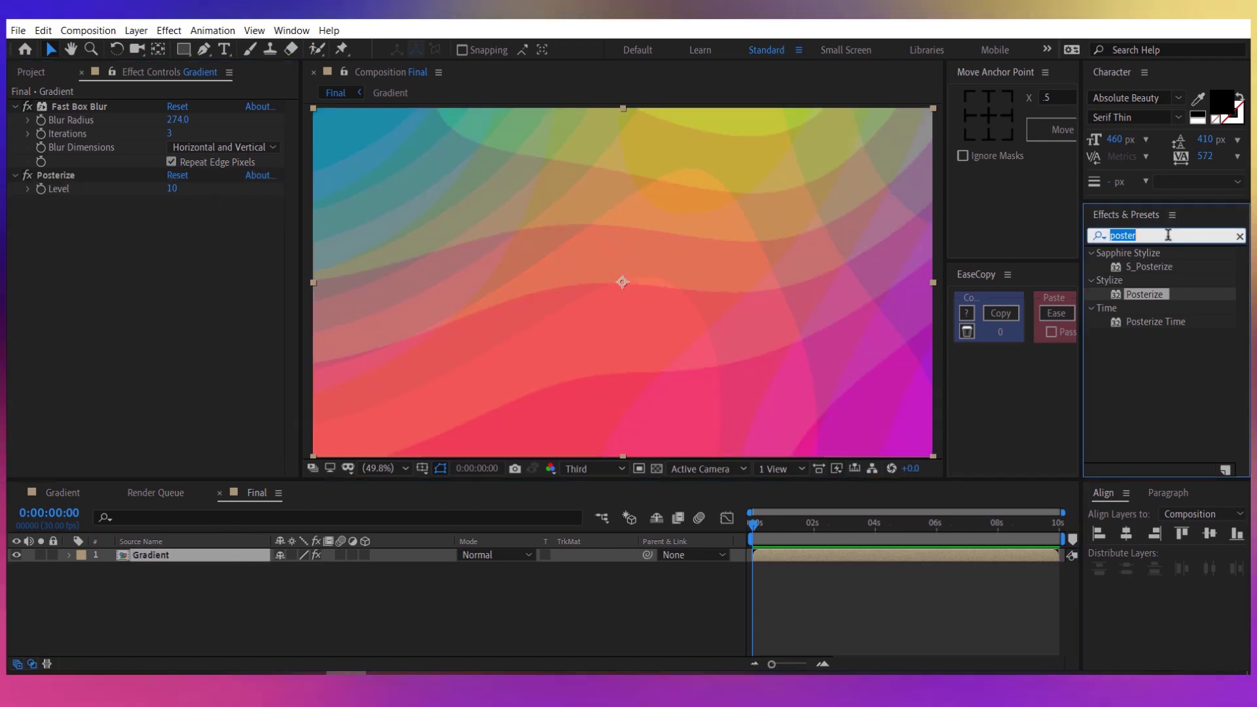
Apply Turbulent Displace to the Gradient layer with Amount 360.
{"action": "type", "text": "tu"}
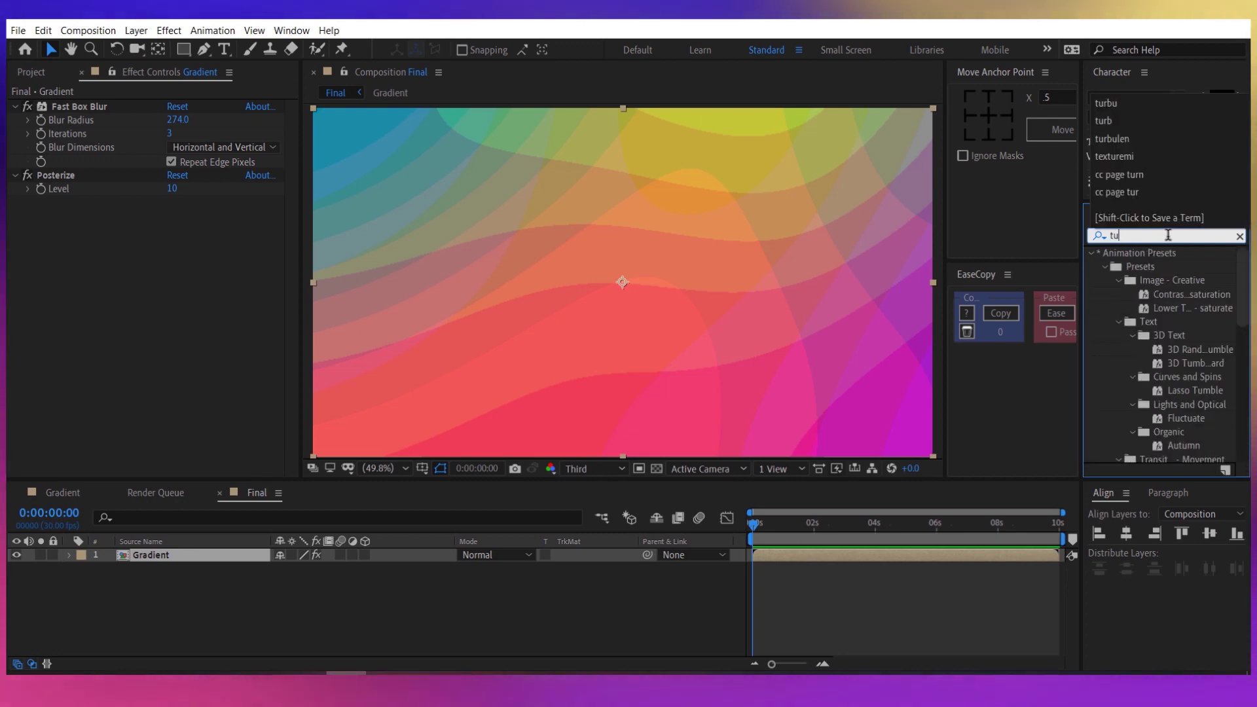
{"action": "type", "text": "rbu"}
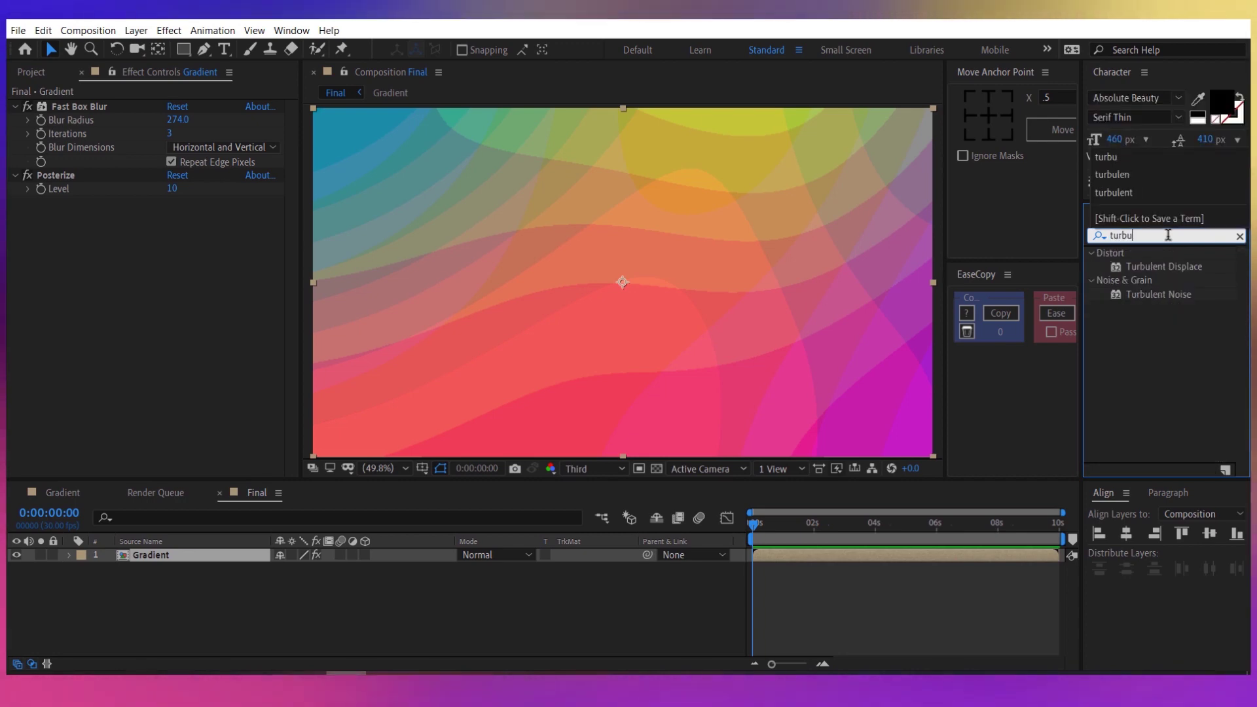
{"action": "double_click", "coordinate": [1185, 267]}
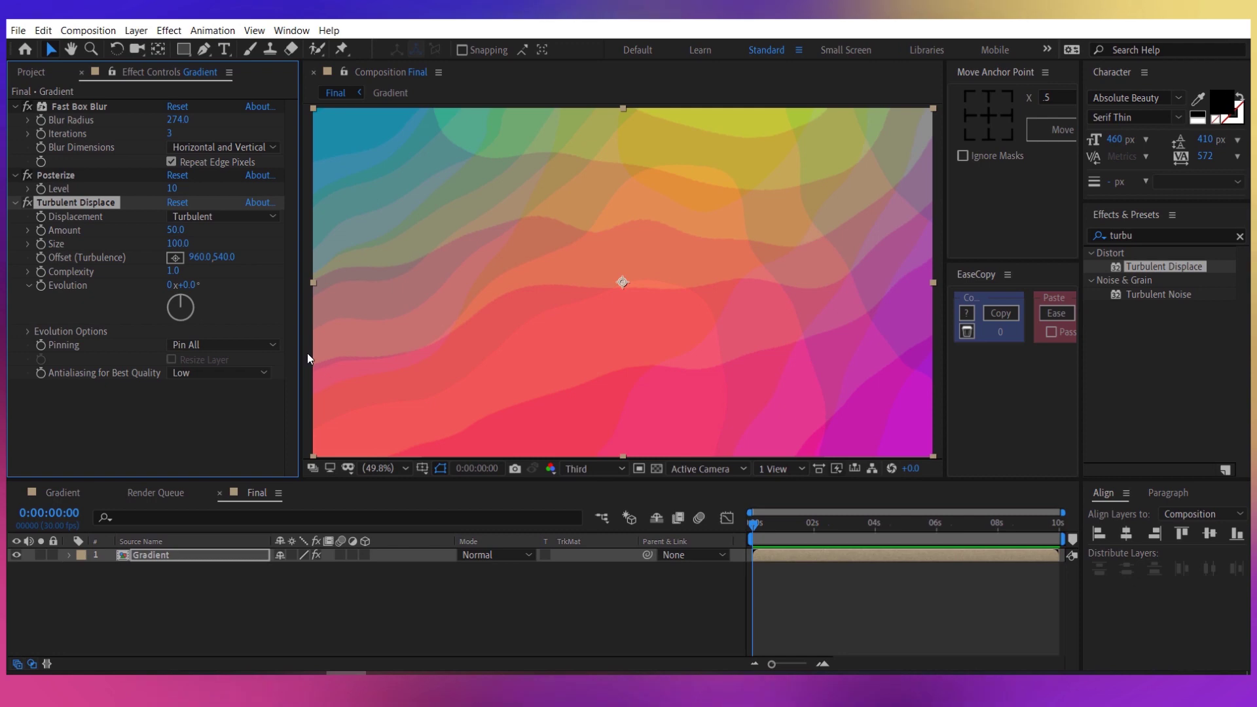
{"action": "left_click", "coordinate": [178, 230]}
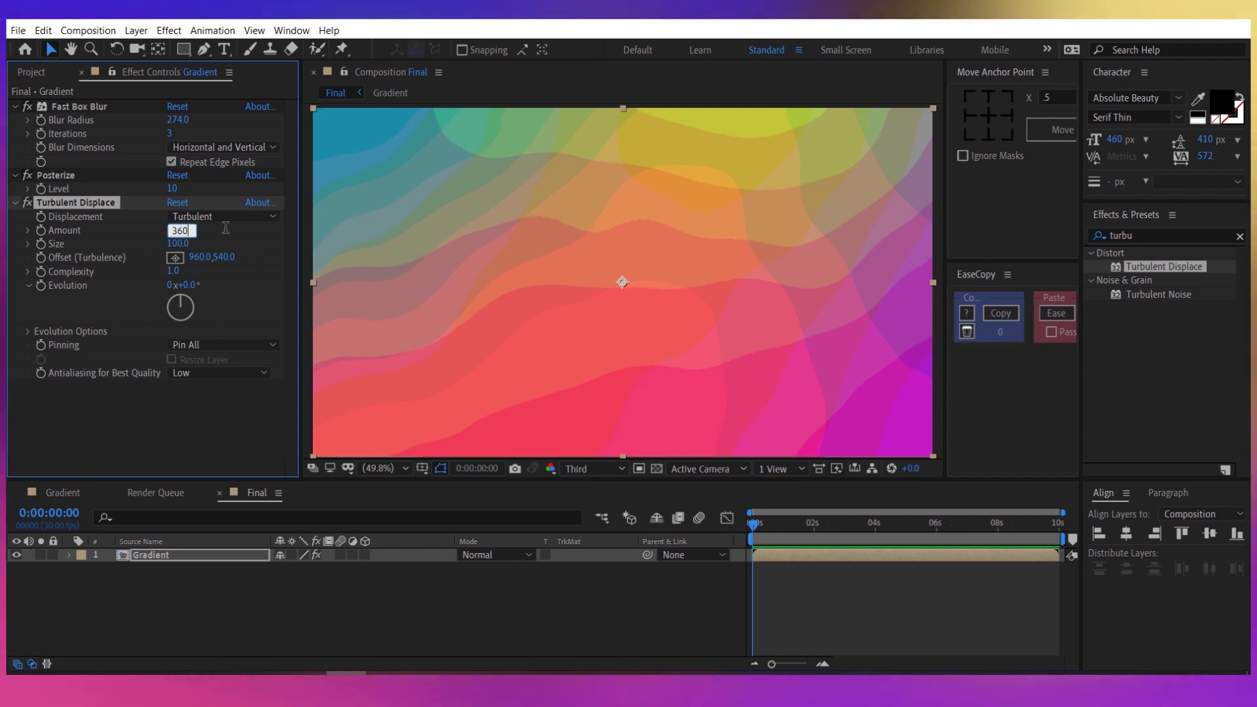
{"action": "key", "text": "Return"}
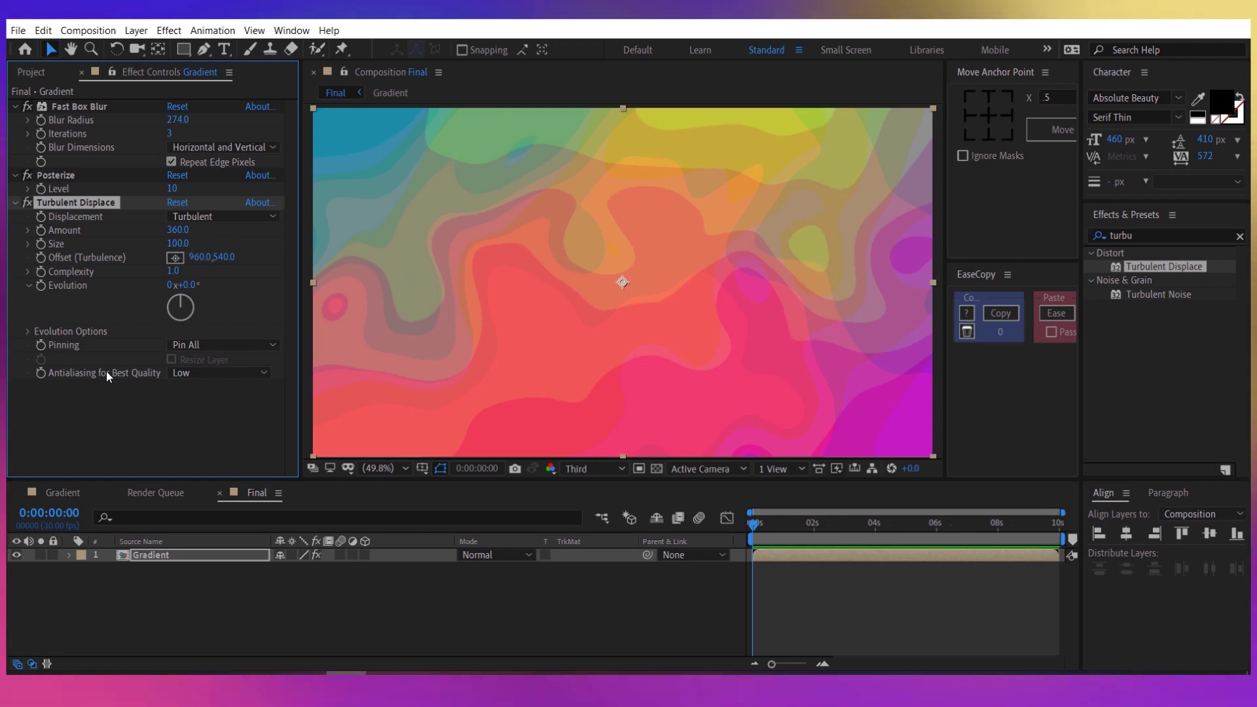
Drive the Evolution property with the expression time*100 and scrub to preview the swirl.
{"action": "left_click", "coordinate": [42, 287]}
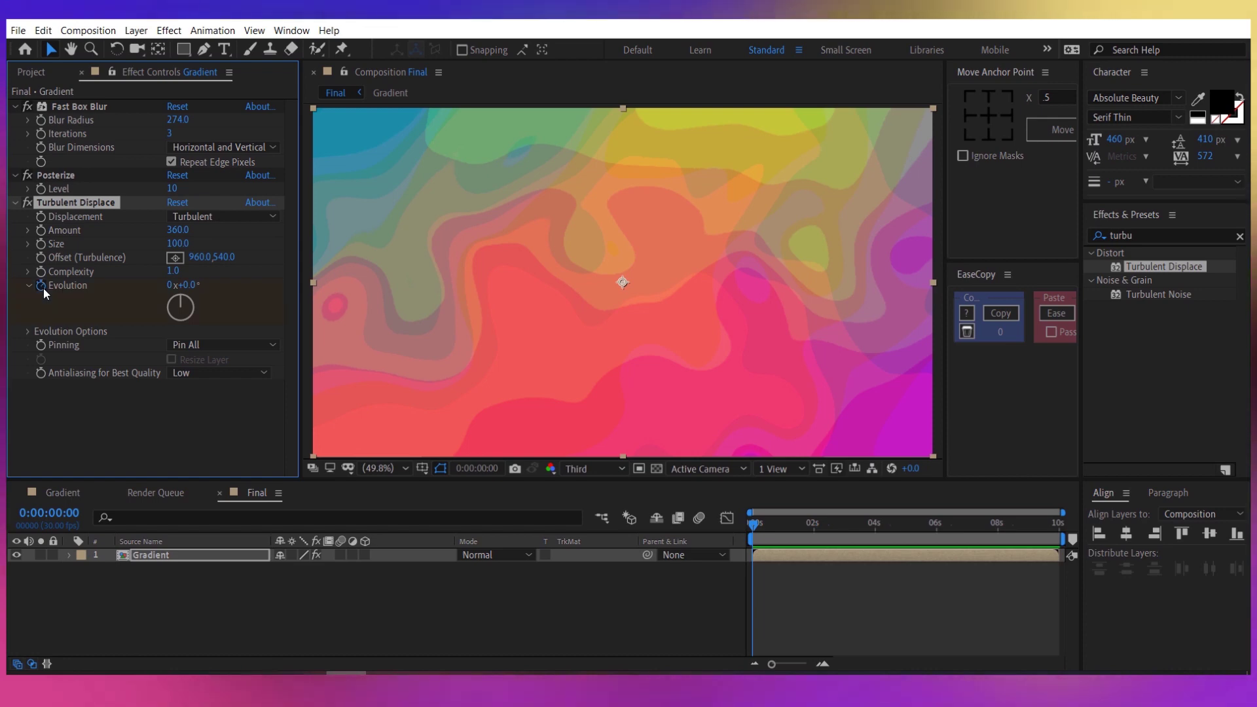
{"action": "left_click", "coordinate": [199, 551]}
{"action": "key", "text": "u"}
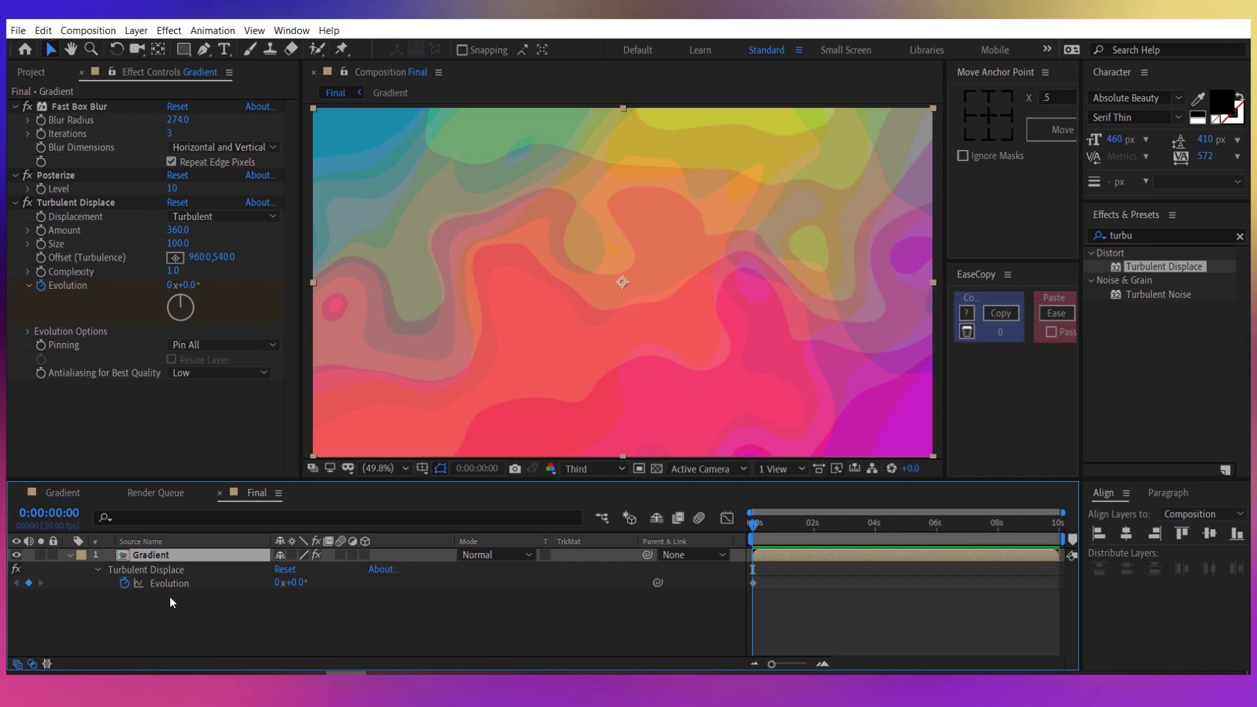
{"action": "left_click", "coordinate": [123, 584], "text": "alt"}
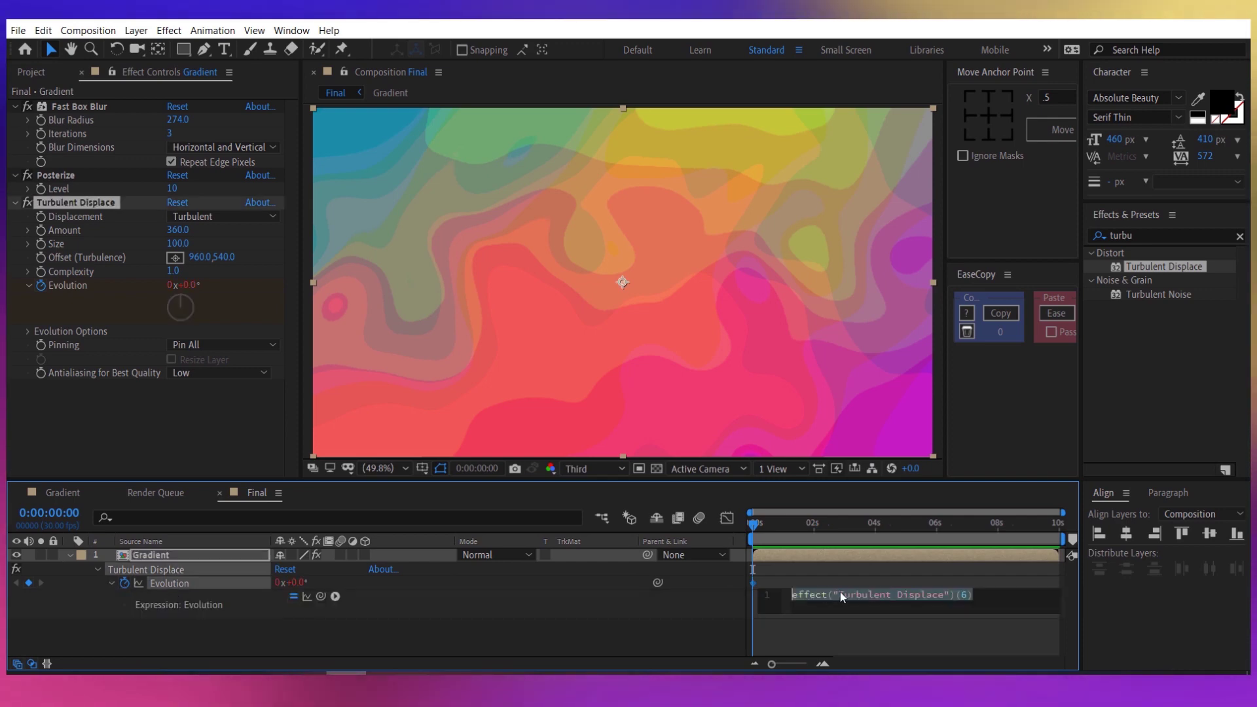
{"action": "type", "text": "time"}
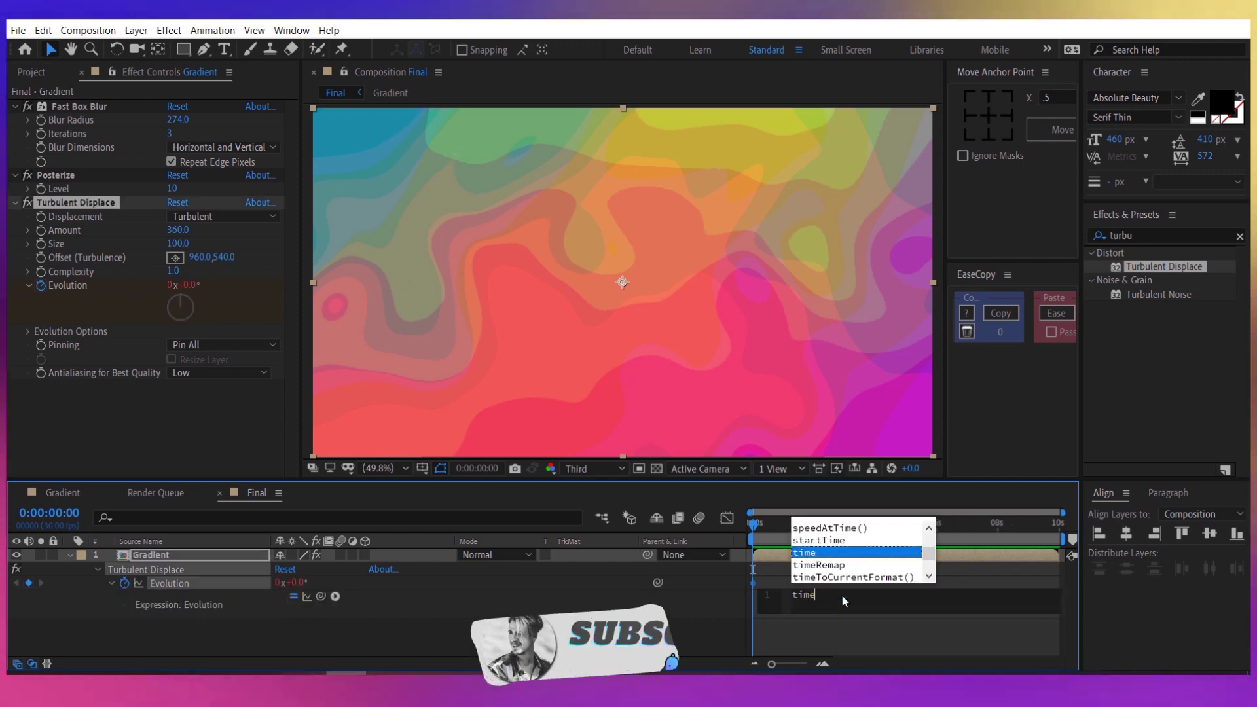
{"action": "type", "text": "*100"}
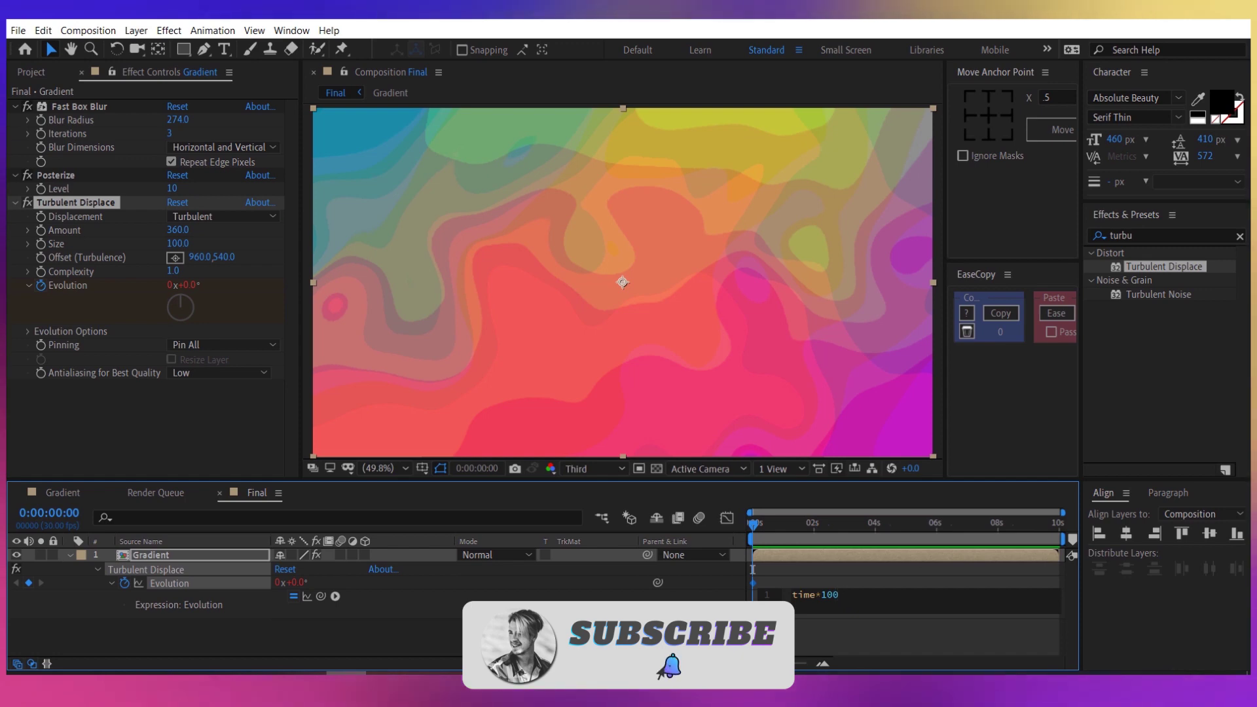
{"action": "left_click", "coordinate": [752, 525]}
{"action": "mouse_move", "coordinate": [752, 525]}
{"action": "left_mouse_down"}
{"action": "mouse_move", "coordinate": [909, 535]}
{"action": "mouse_move", "coordinate": [732, 520]}
{"action": "left_mouse_up"}
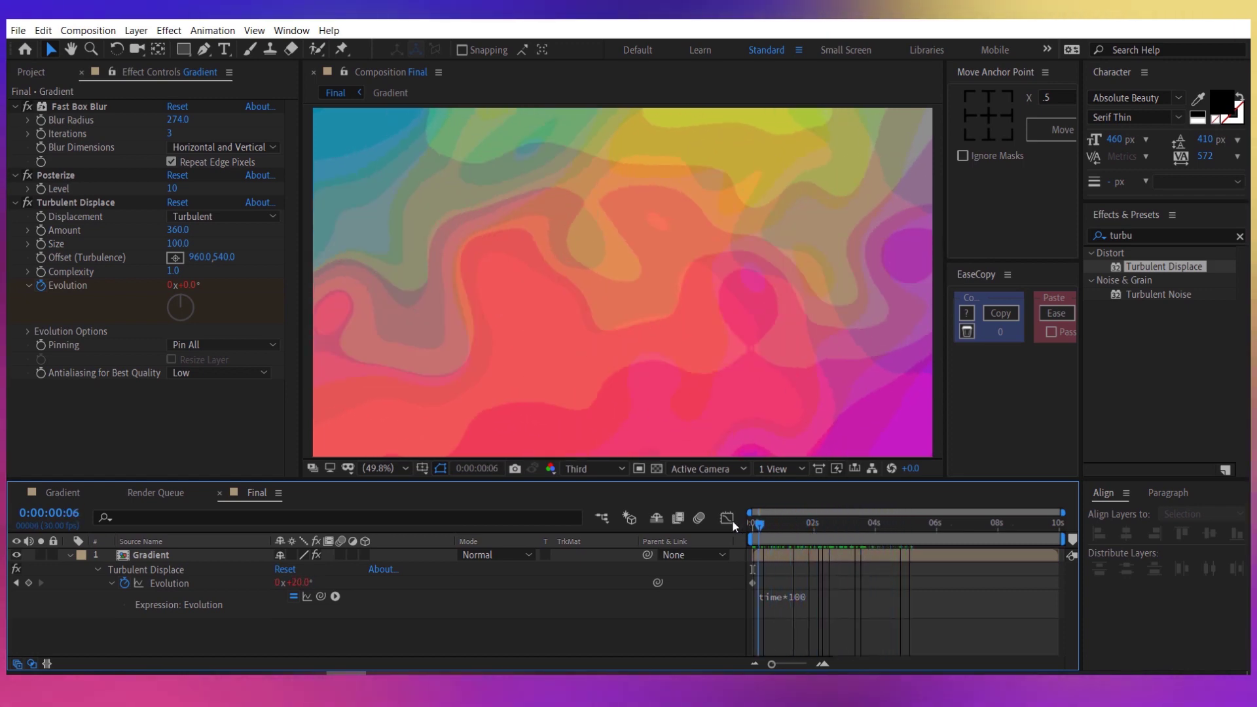
{"action": "left_click", "coordinate": [222, 555]}
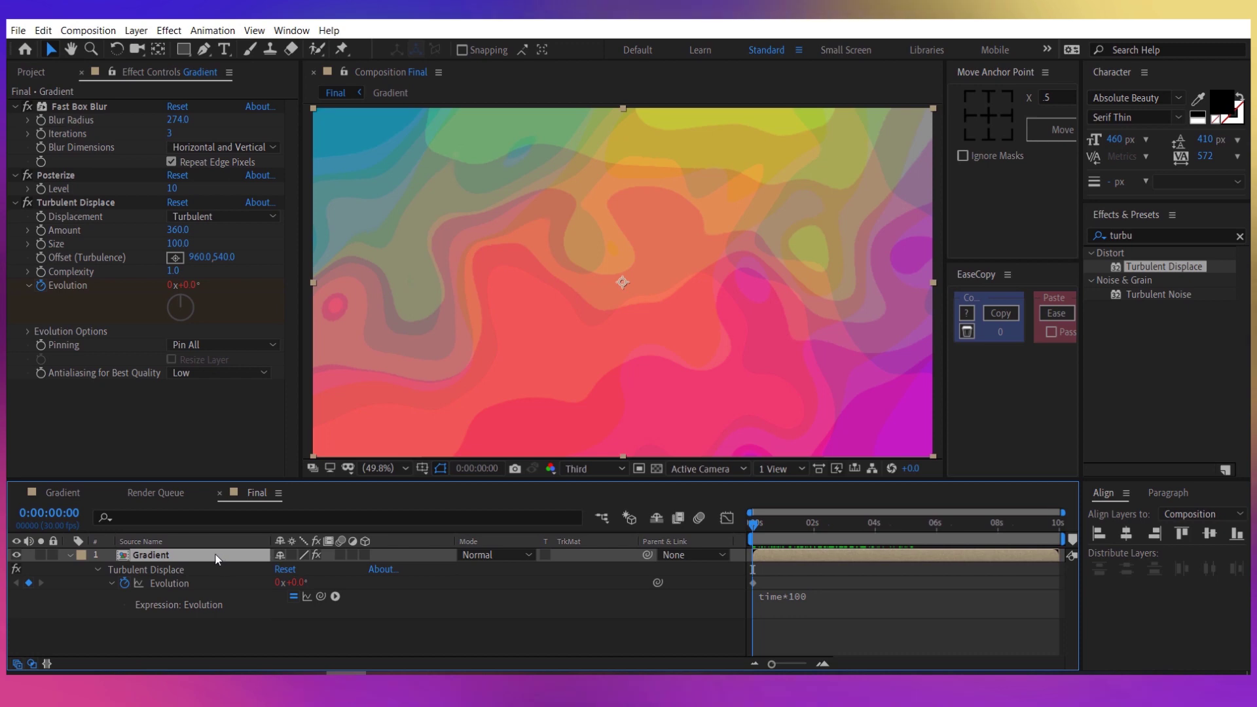
Duplicate the Gradient layer, rename the copy 'Gradient2', and drop its Fast Box Blur Radius to 173.
{"action": "key", "text": "ctrl+d"}
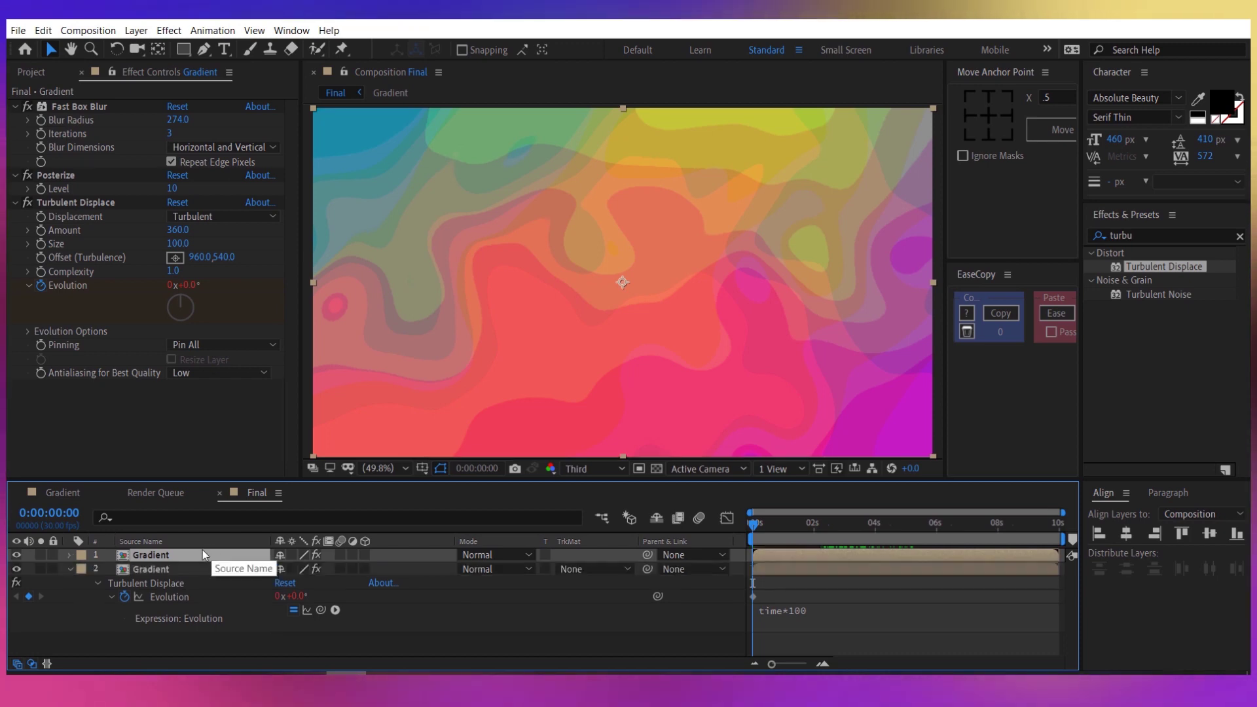
{"action": "right_click", "coordinate": [169, 555]}
{"action": "left_click", "coordinate": [198, 540]}
{"action": "type", "text": "Gradient2"}
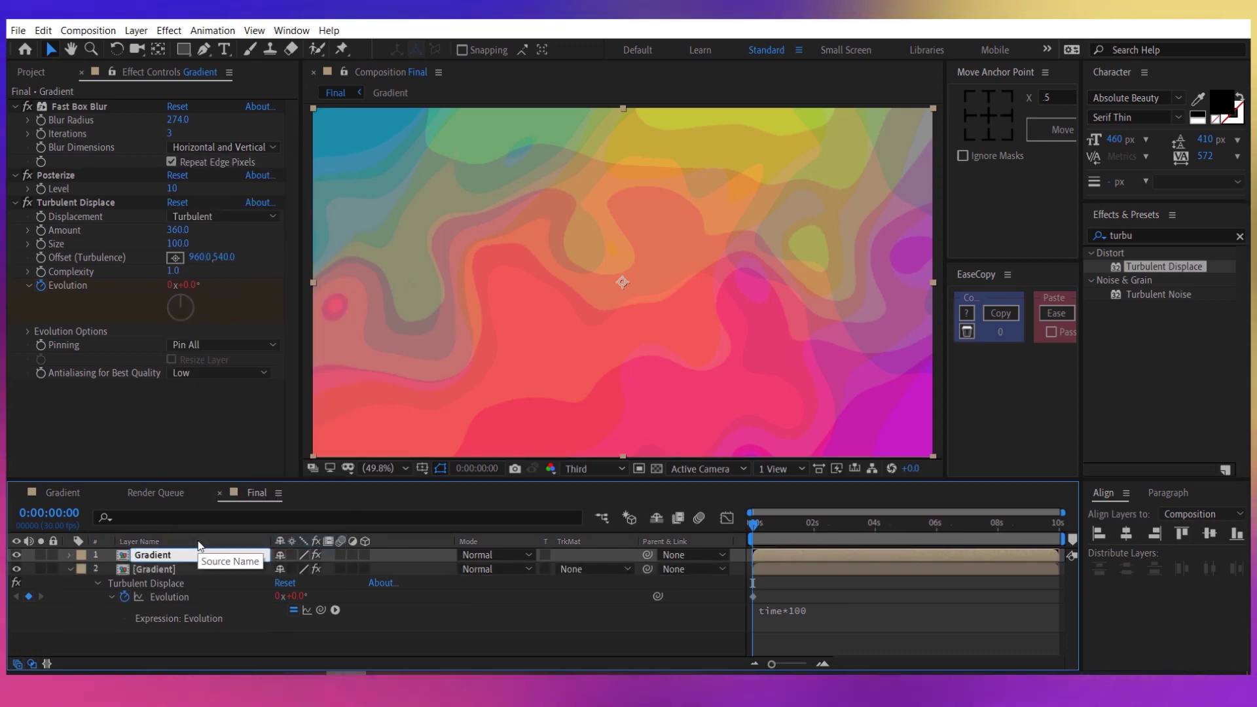
{"action": "key", "text": "Return"}
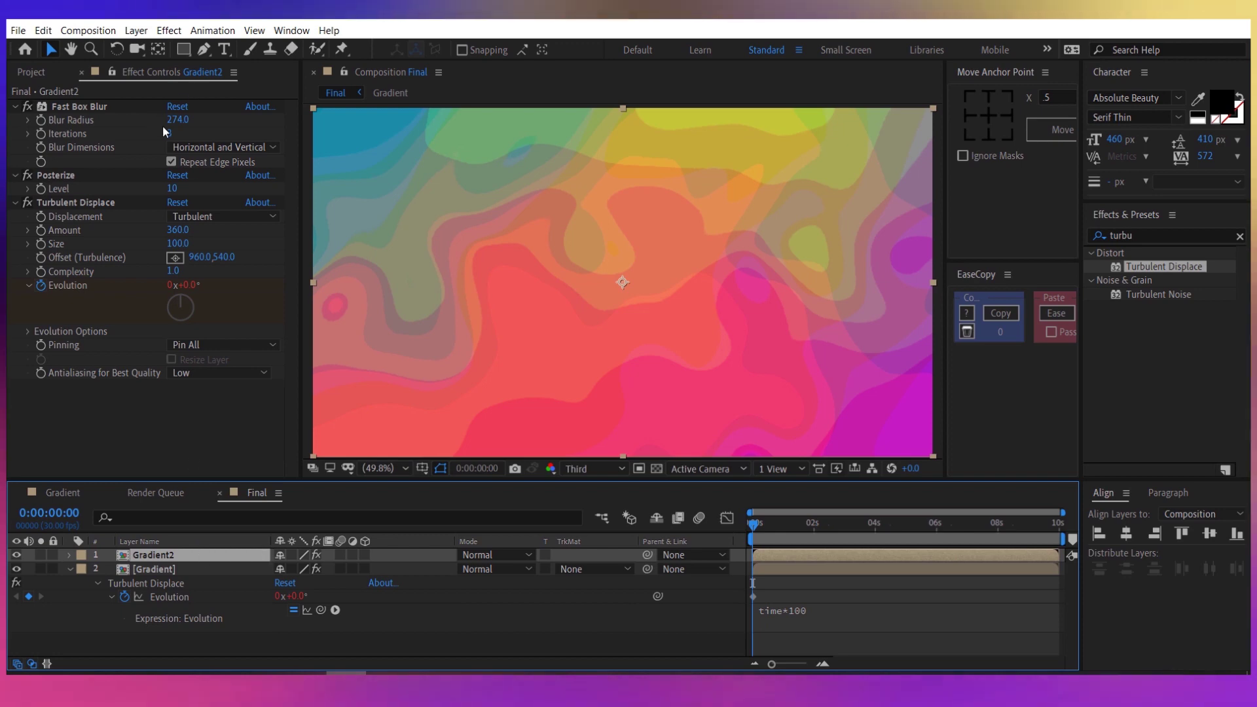
{"action": "left_click_drag", "start_coordinate": [168, 119], "coordinate": [103, 125]}
{"action": "left_click", "coordinate": [88, 176]}
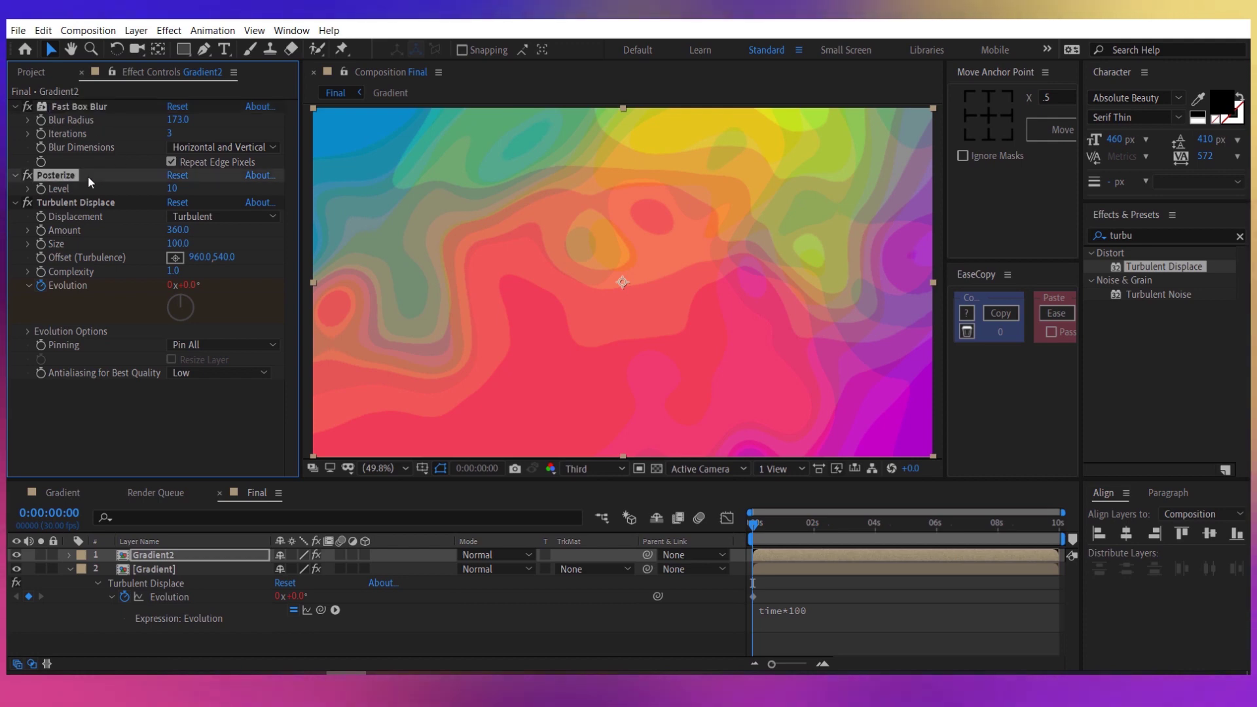
Delete Posterize from Gradient2 and set its Turbulent Displace Amount to 1200.
{"action": "key", "text": "Delete"}
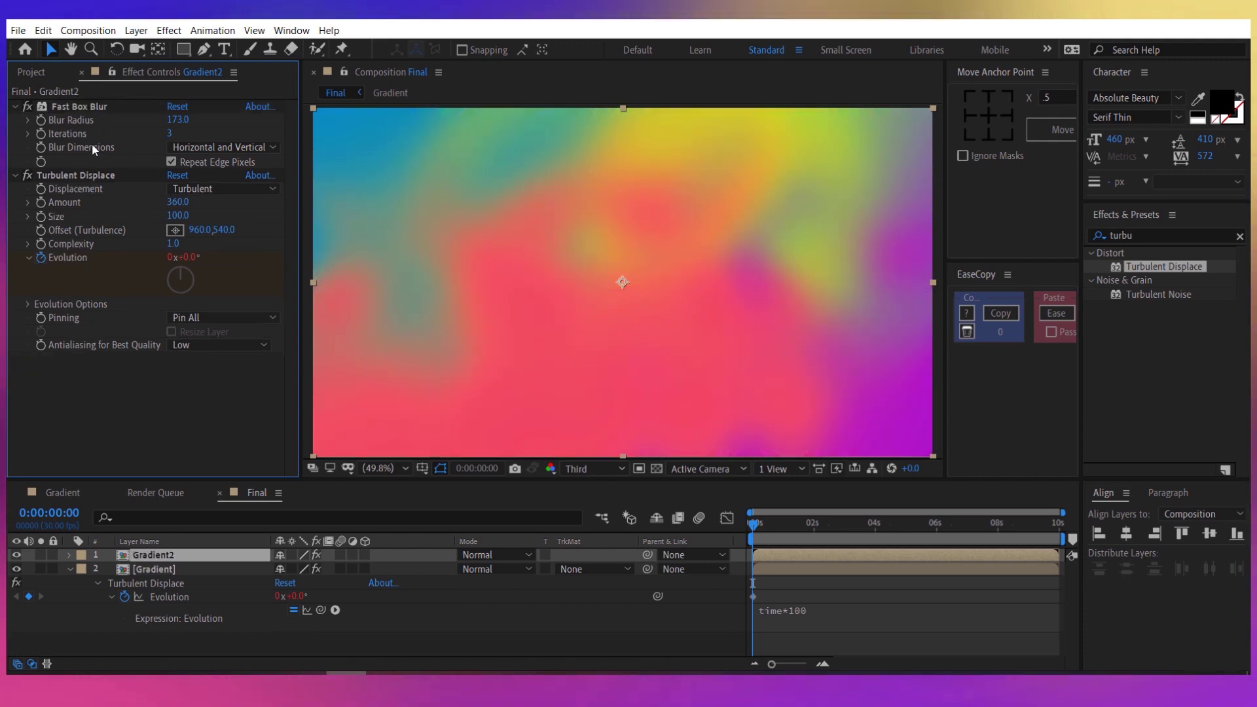
{"action": "left_click", "coordinate": [104, 175]}
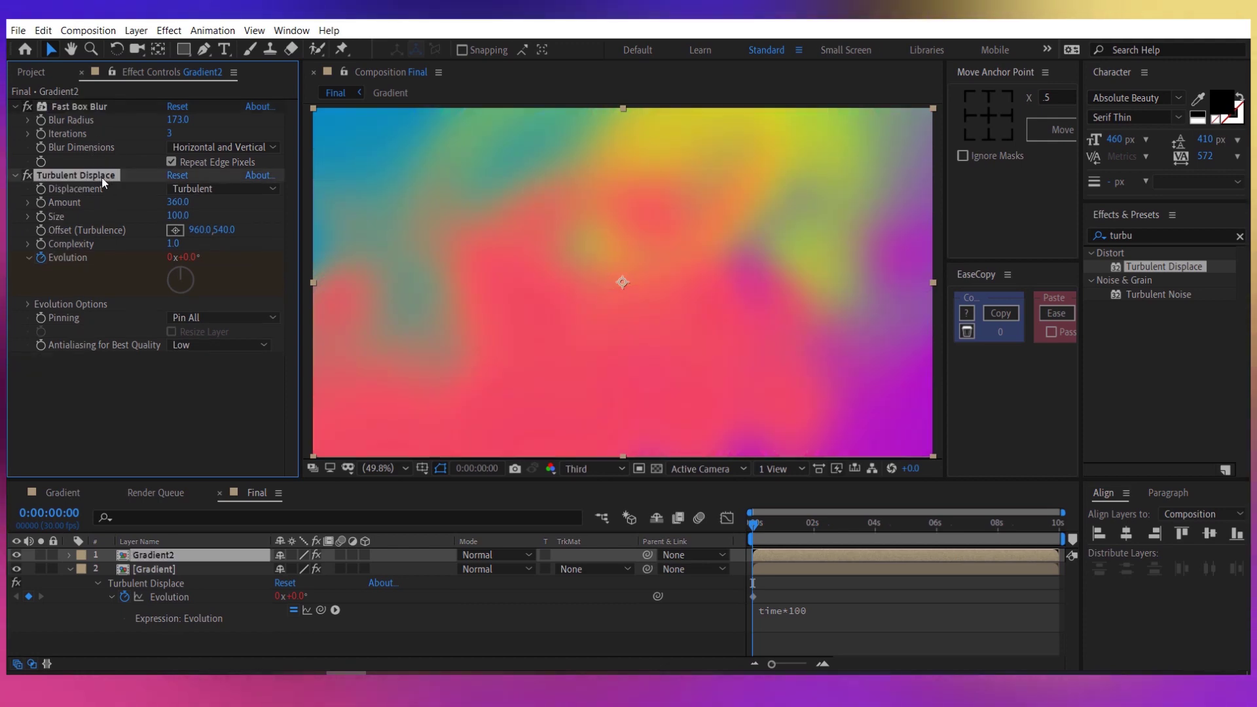
{"action": "left_click", "coordinate": [177, 202]}
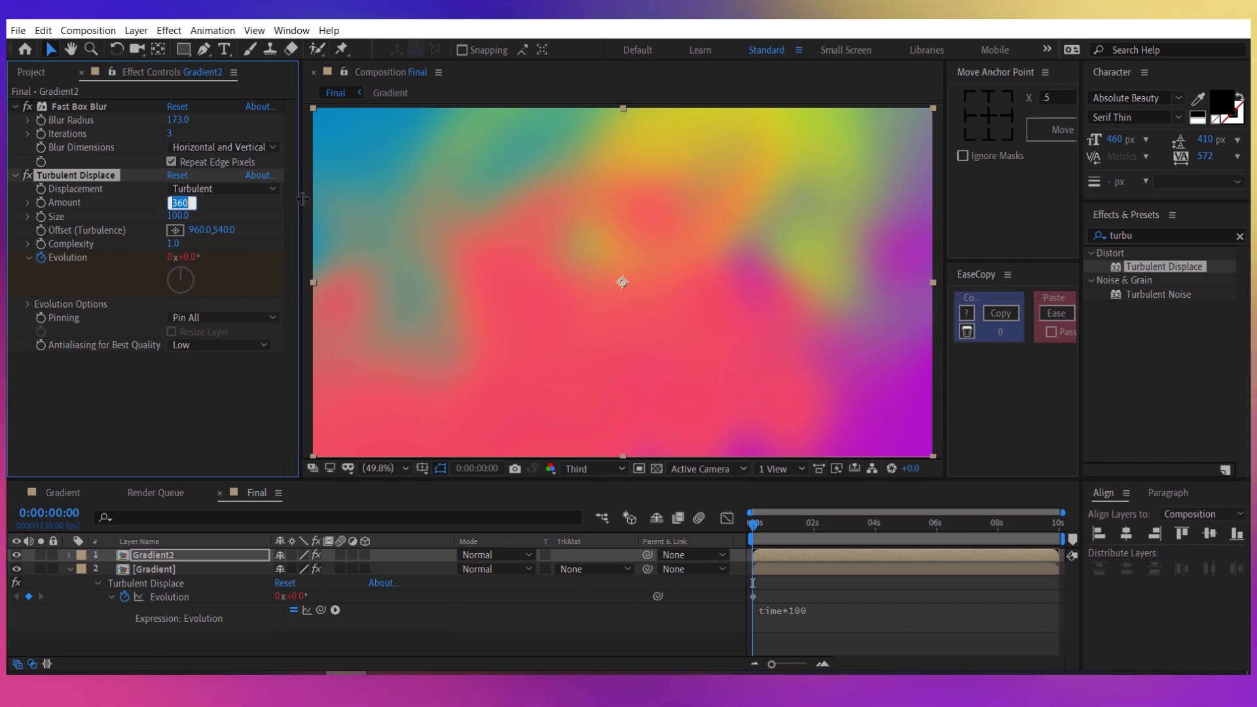
{"action": "type", "text": "1200"}
{"action": "key", "text": "Return"}
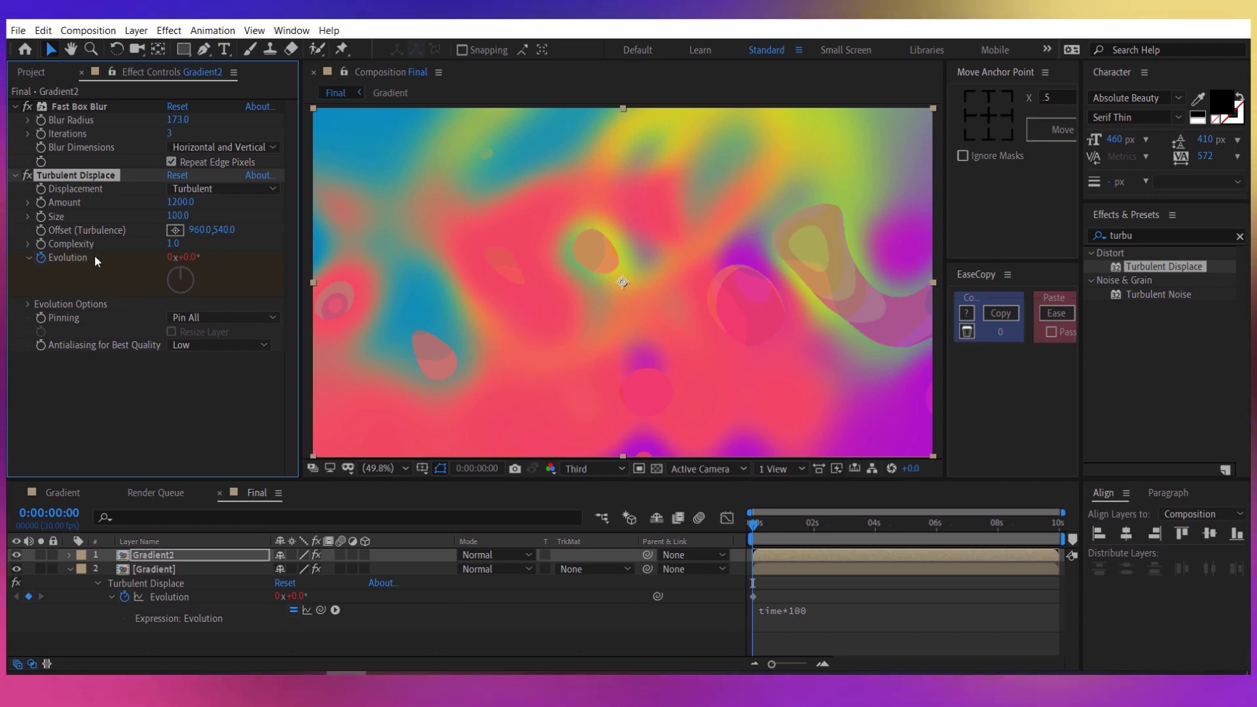
Reveal the expression-driven properties and search the effects for 'roughe'.
{"action": "key", "text": "Return"}
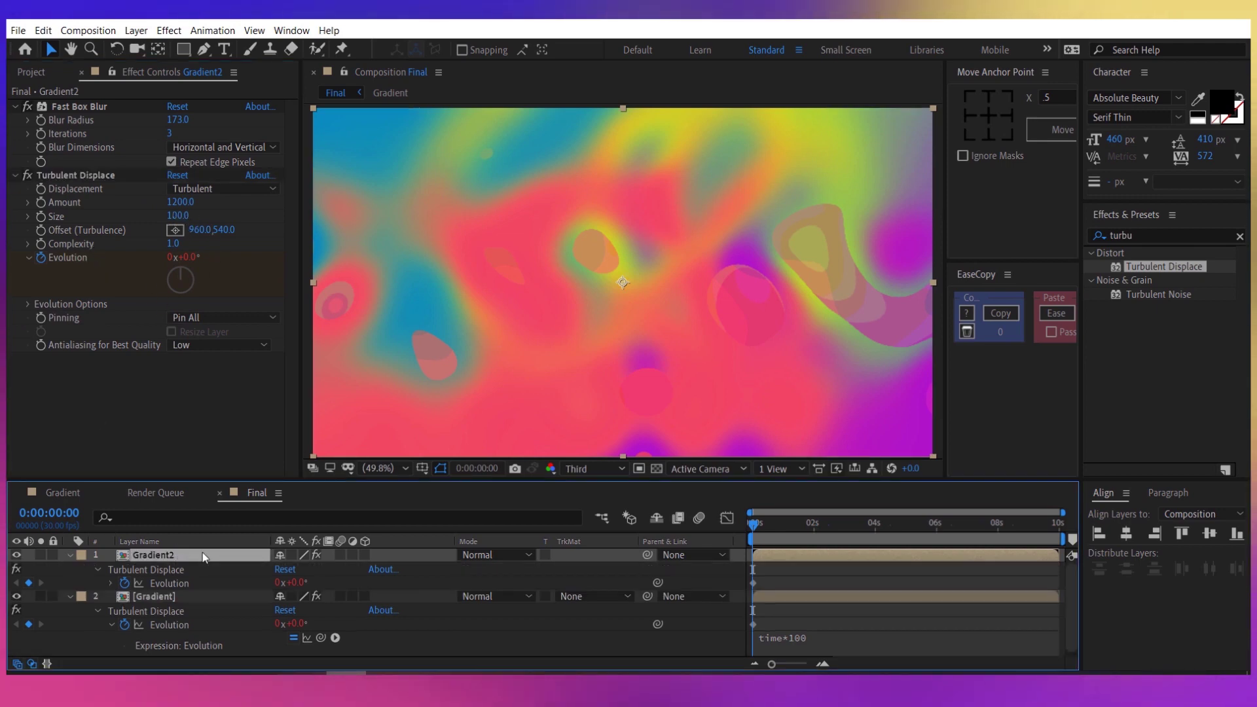
{"action": "key", "text": "e"}
{"action": "key", "text": "e"}
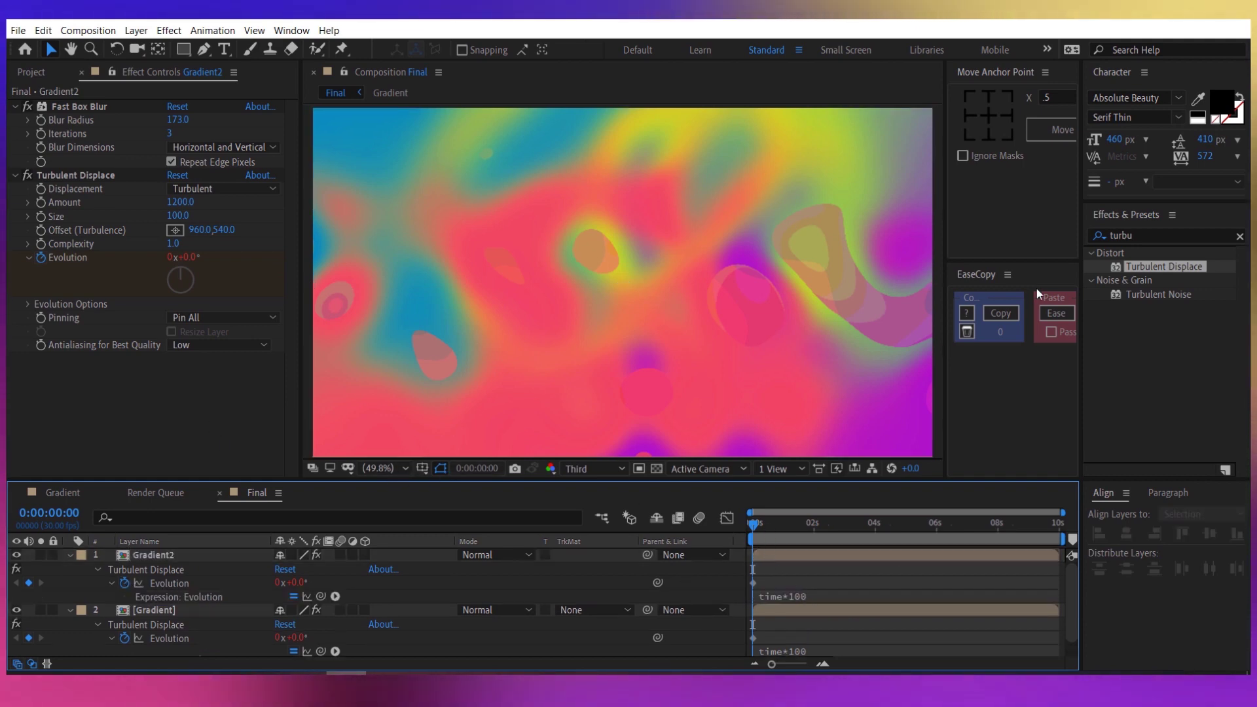
{"action": "left_click", "coordinate": [1142, 233]}
{"action": "type", "text": "ro"}
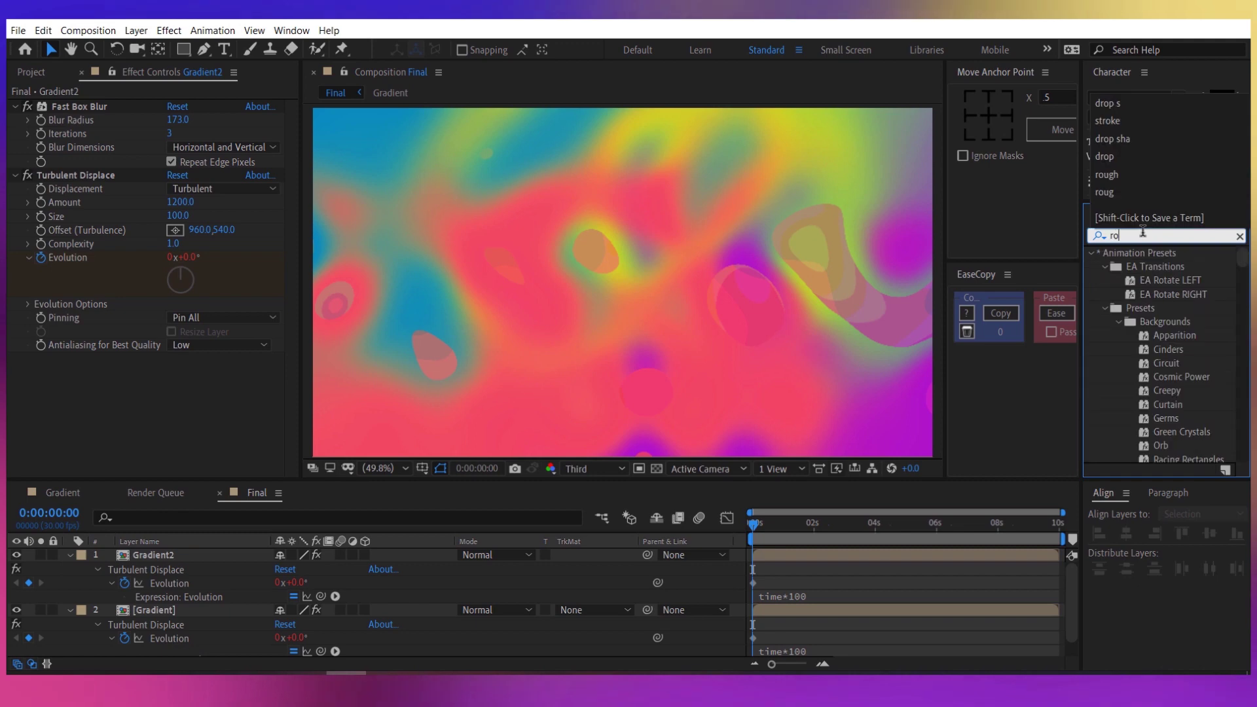
{"action": "type", "text": "ughen"}
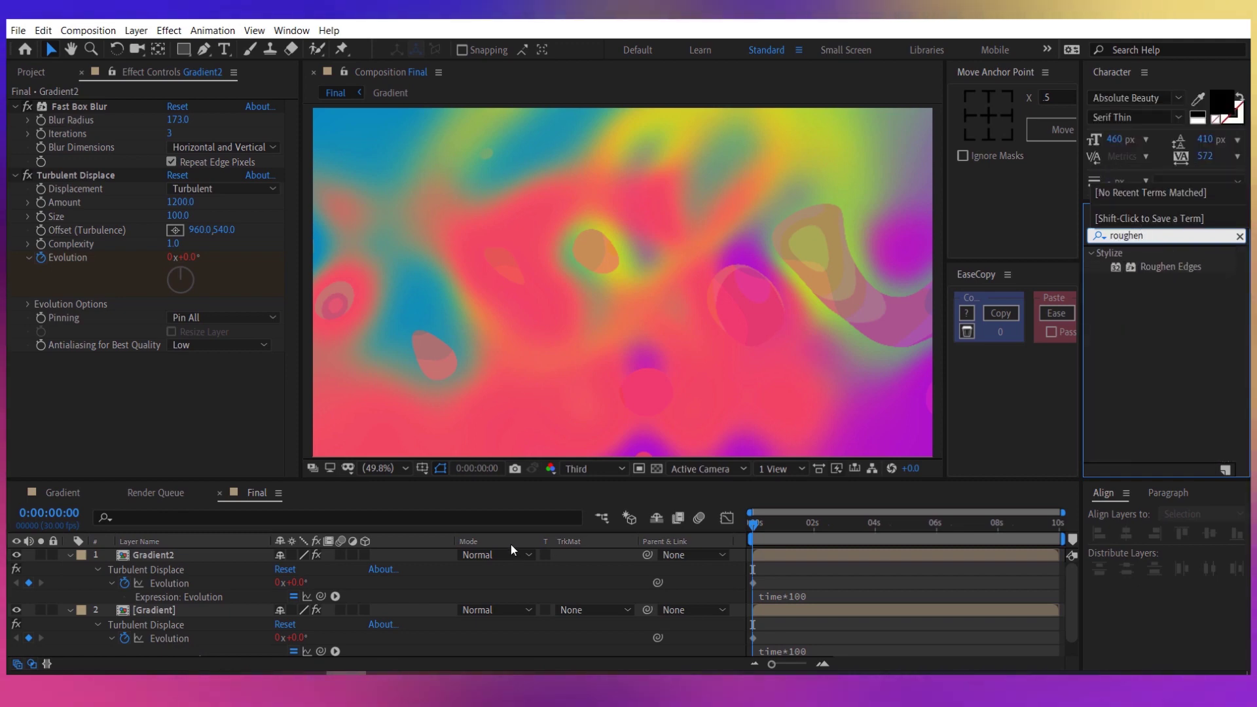
Apply Roughen Edges to Gradient2 with Edge Type Cut and Border 64.90.
{"action": "left_click", "coordinate": [198, 556]}
{"action": "double_click", "coordinate": [1178, 269]}
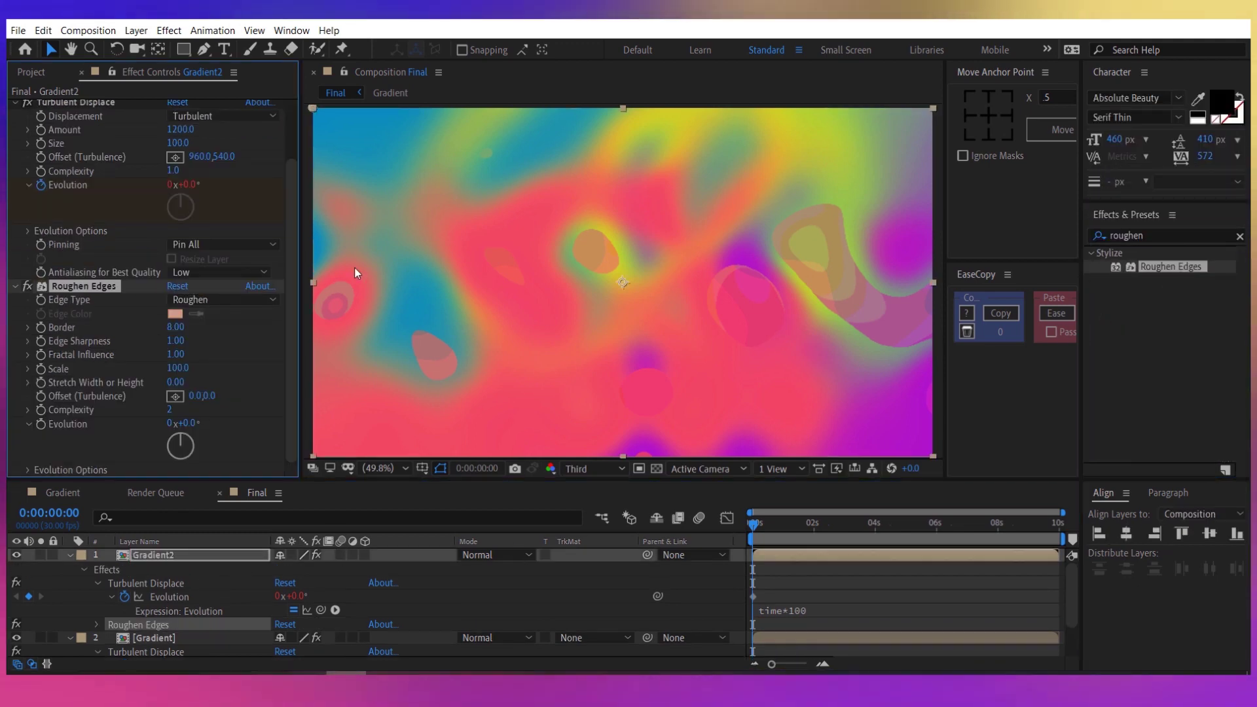
{"action": "left_click", "coordinate": [210, 300]}
{"action": "left_click", "coordinate": [227, 350]}
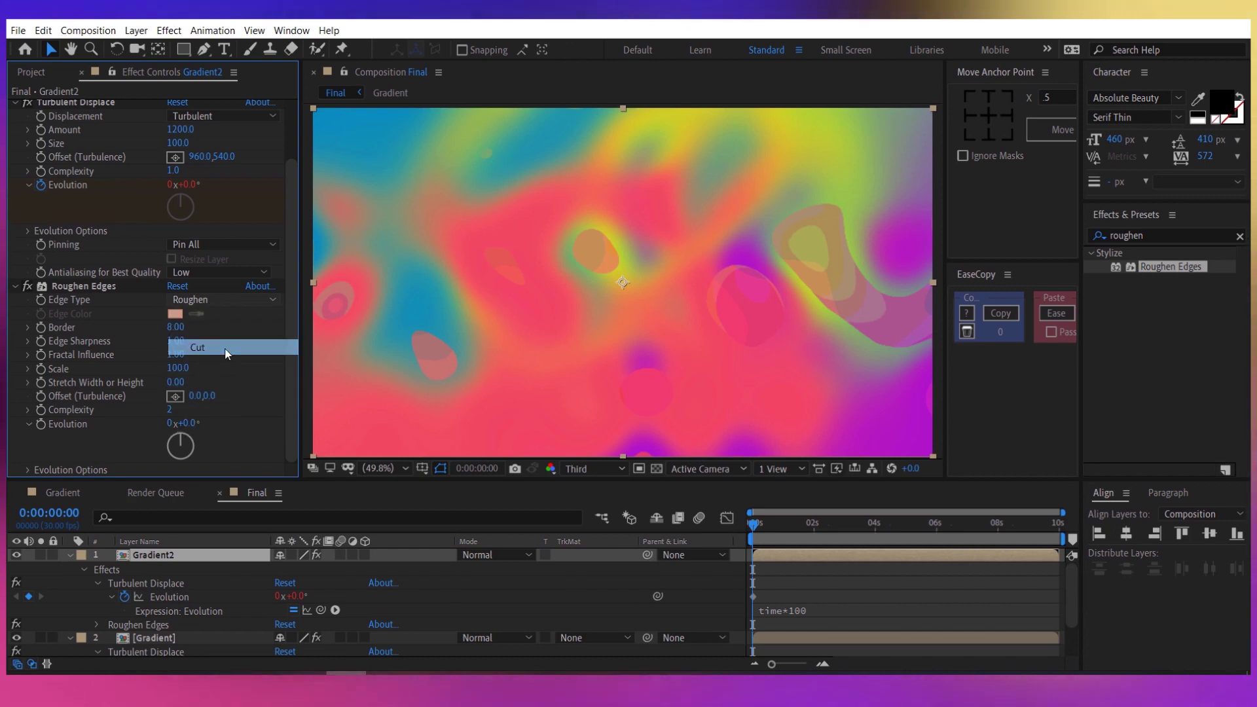
{"action": "left_click_drag", "start_coordinate": [306, 332], "coordinate": [250, 318]}
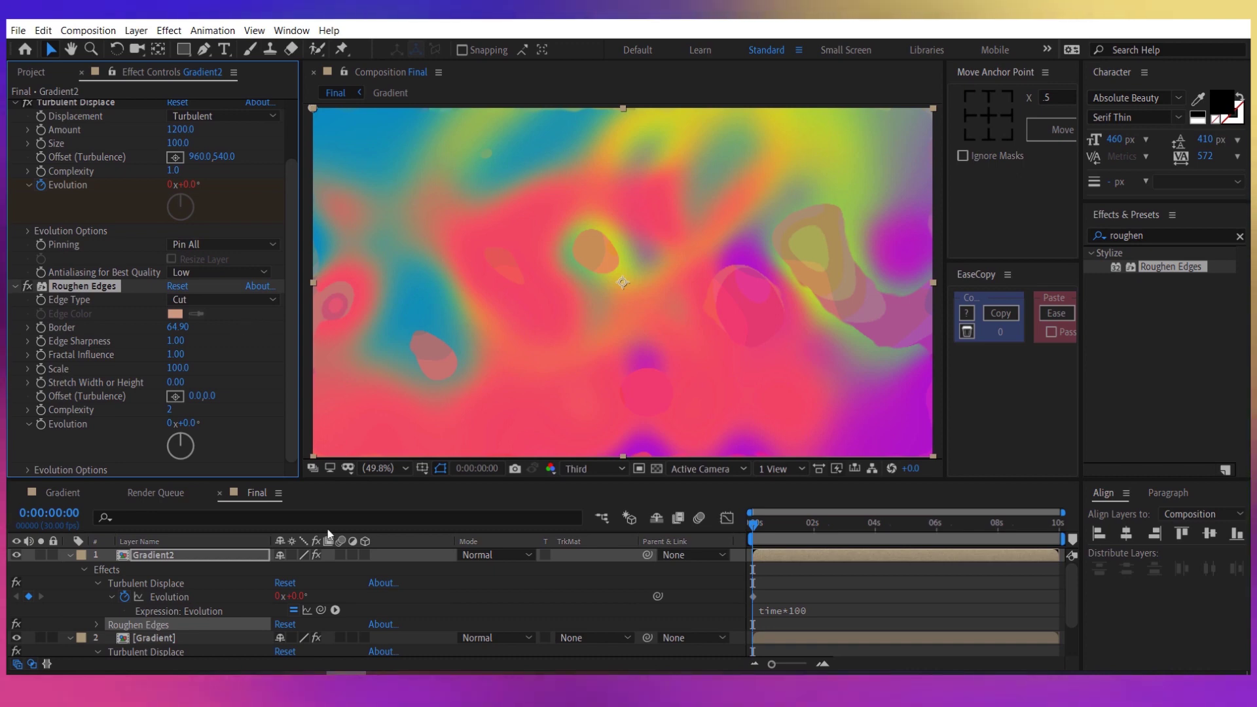
Set Gradient2's blend mode to Classic Color Dodge and toggle Roughen Edges off and on to compare.
{"action": "left_click", "coordinate": [476, 555]}
{"action": "left_click", "coordinate": [577, 301]}
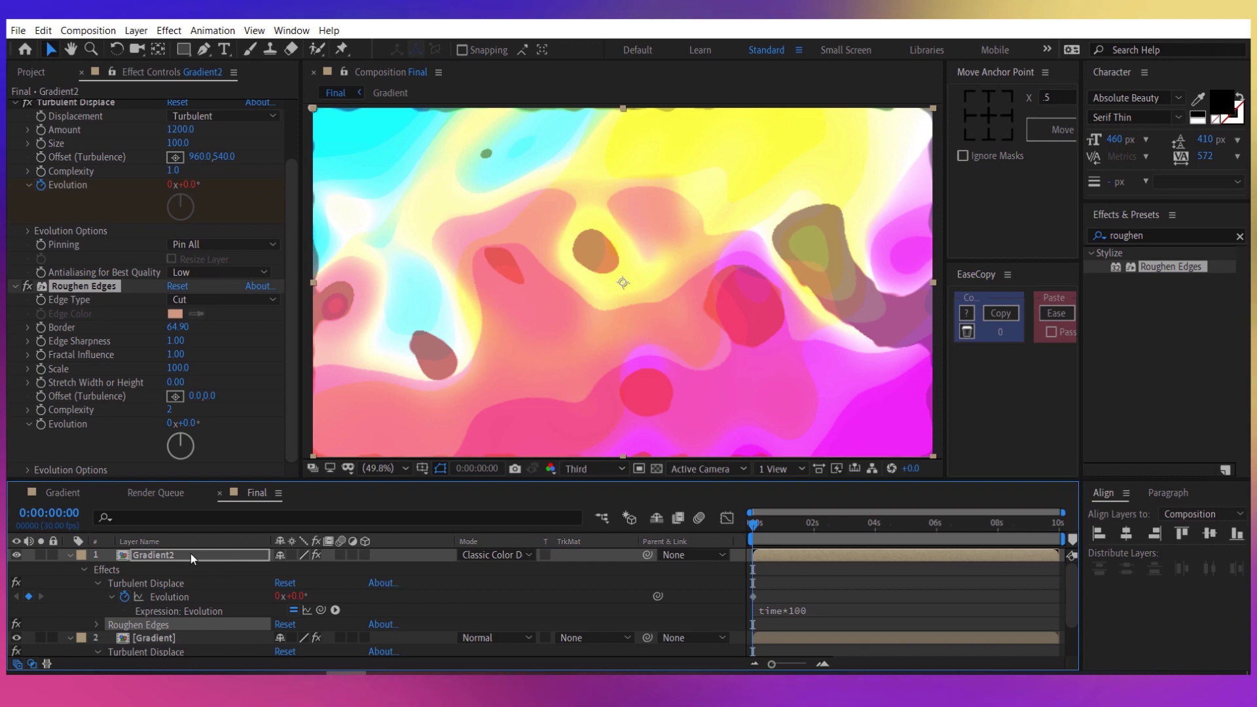
{"action": "left_click", "coordinate": [29, 284]}
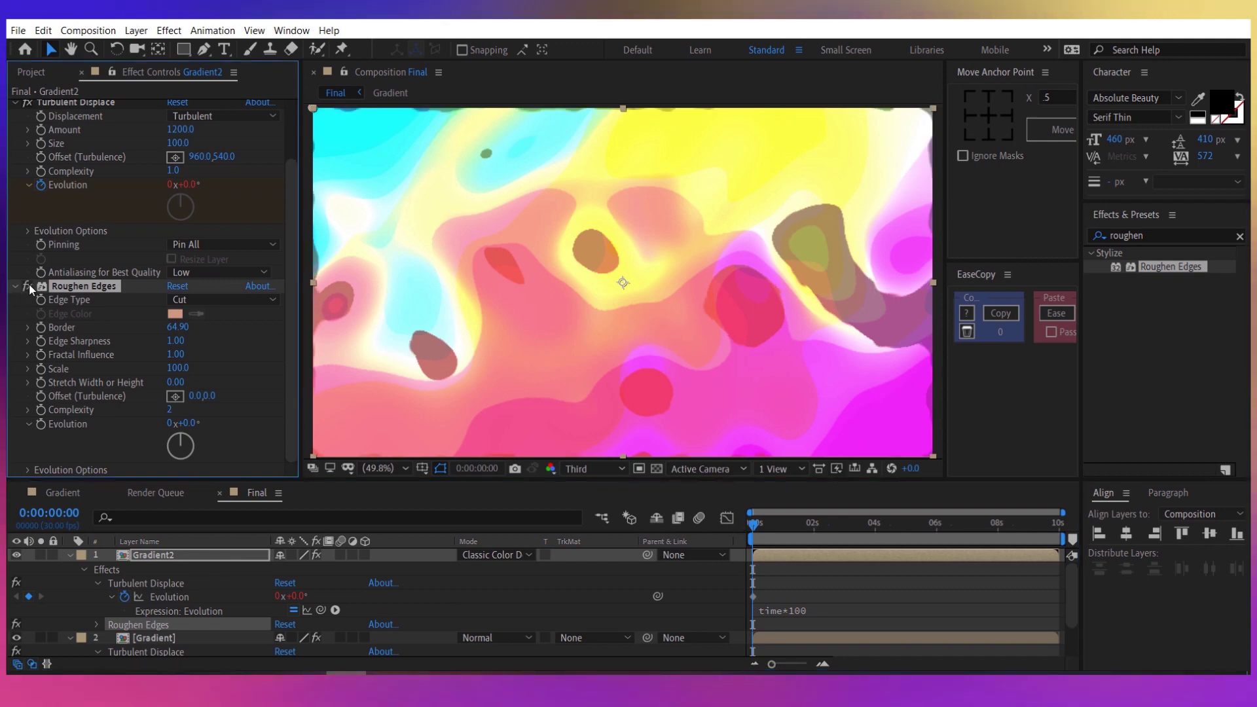
{"action": "left_click", "coordinate": [29, 284]}
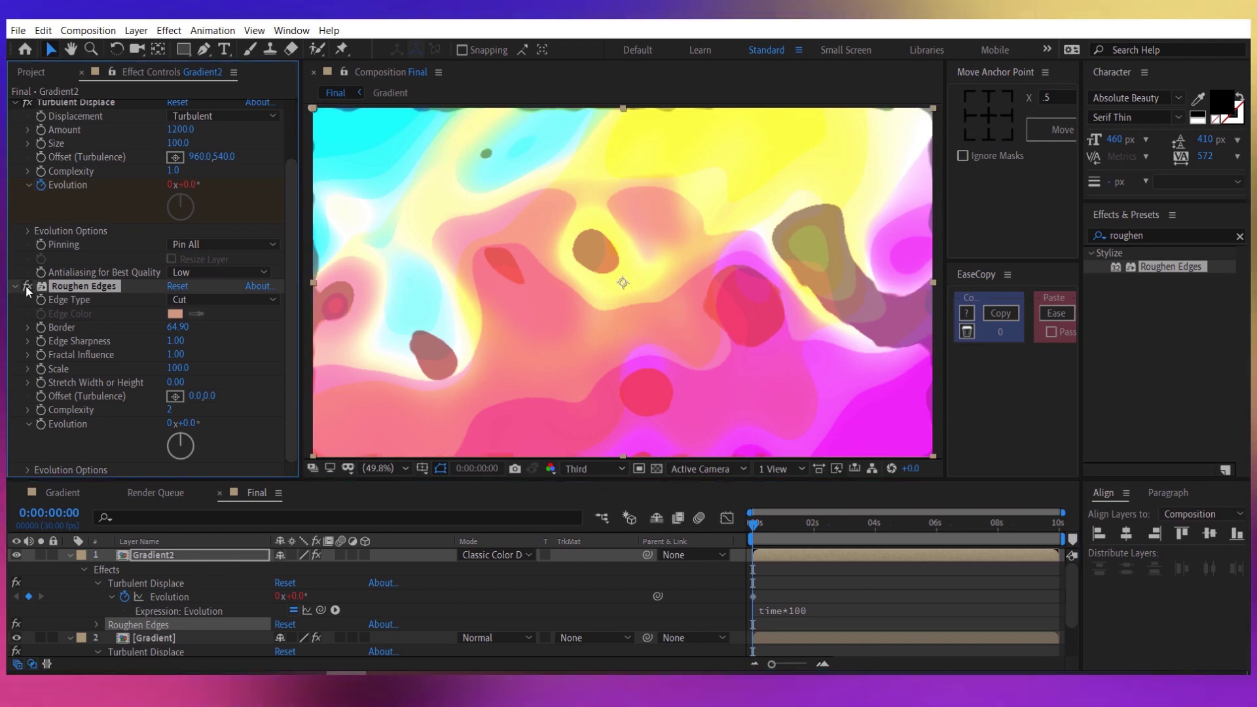
{"action": "left_click", "coordinate": [29, 286]}
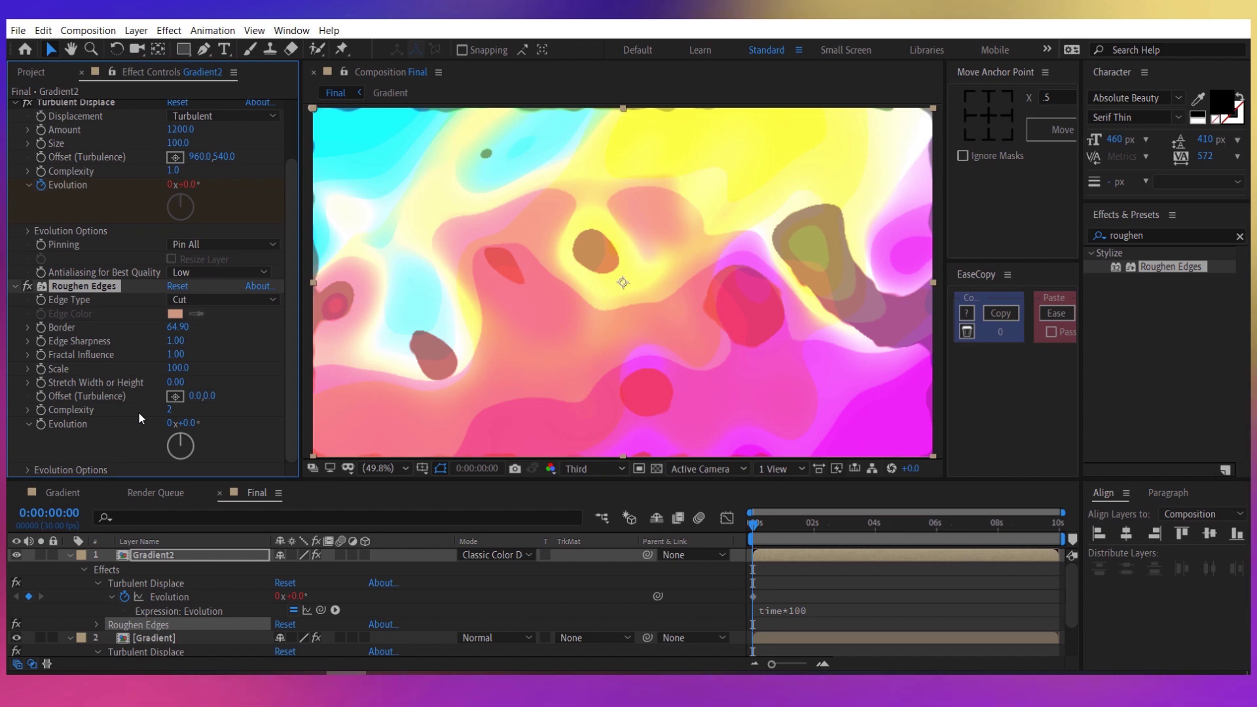
Apply CC Wide Time to Gradient2 with Forward Steps 80 and Backward Steps 90, checking the opening frames.
{"action": "left_click", "coordinate": [1149, 236]}
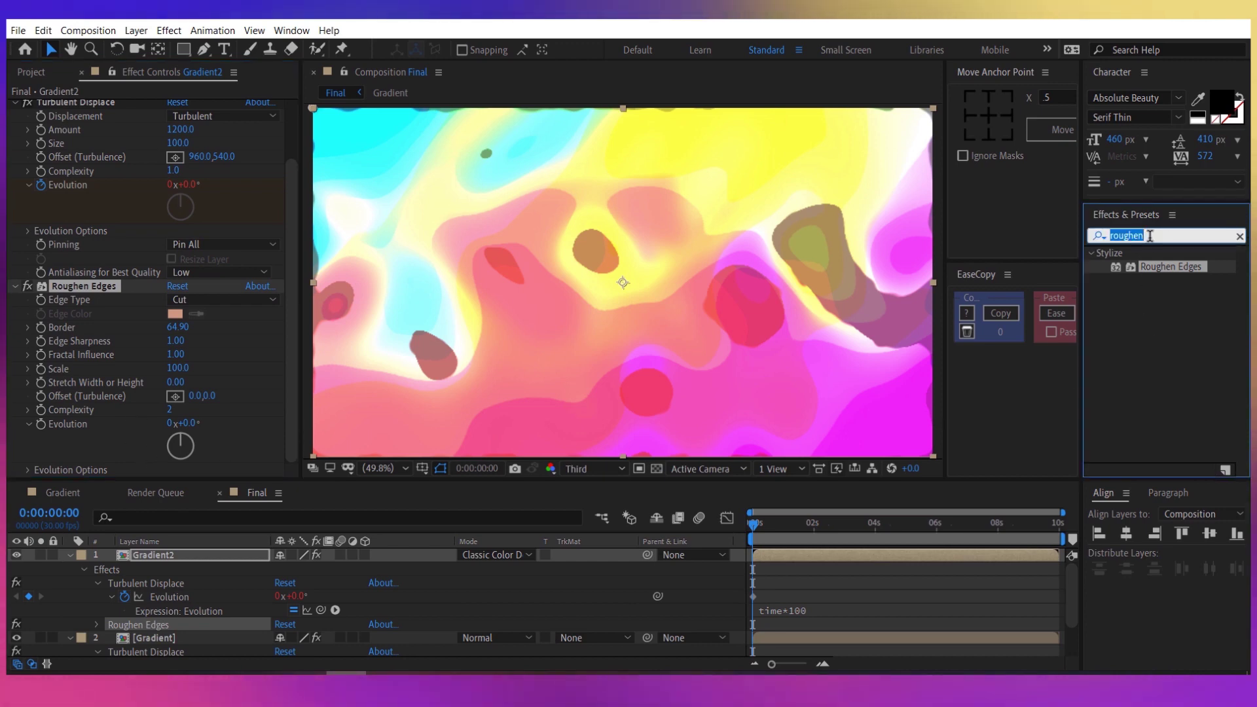
{"action": "type", "text": "wide"}
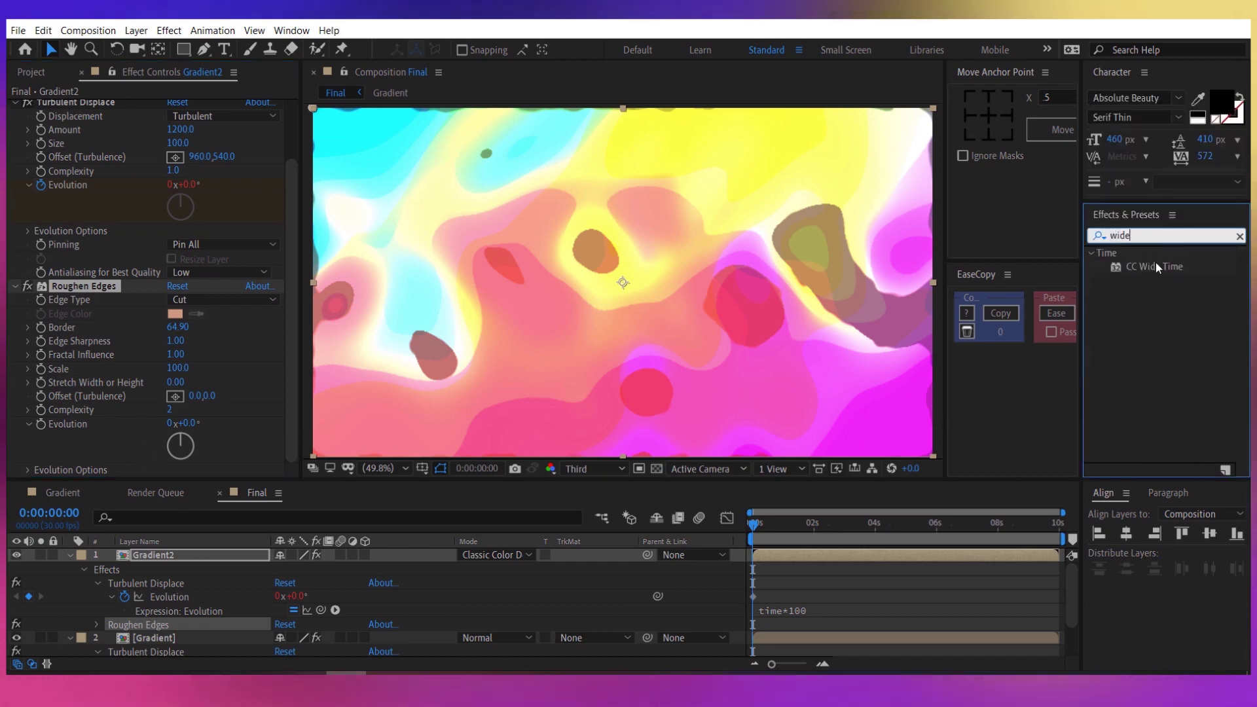
{"action": "double_click", "coordinate": [1158, 267]}
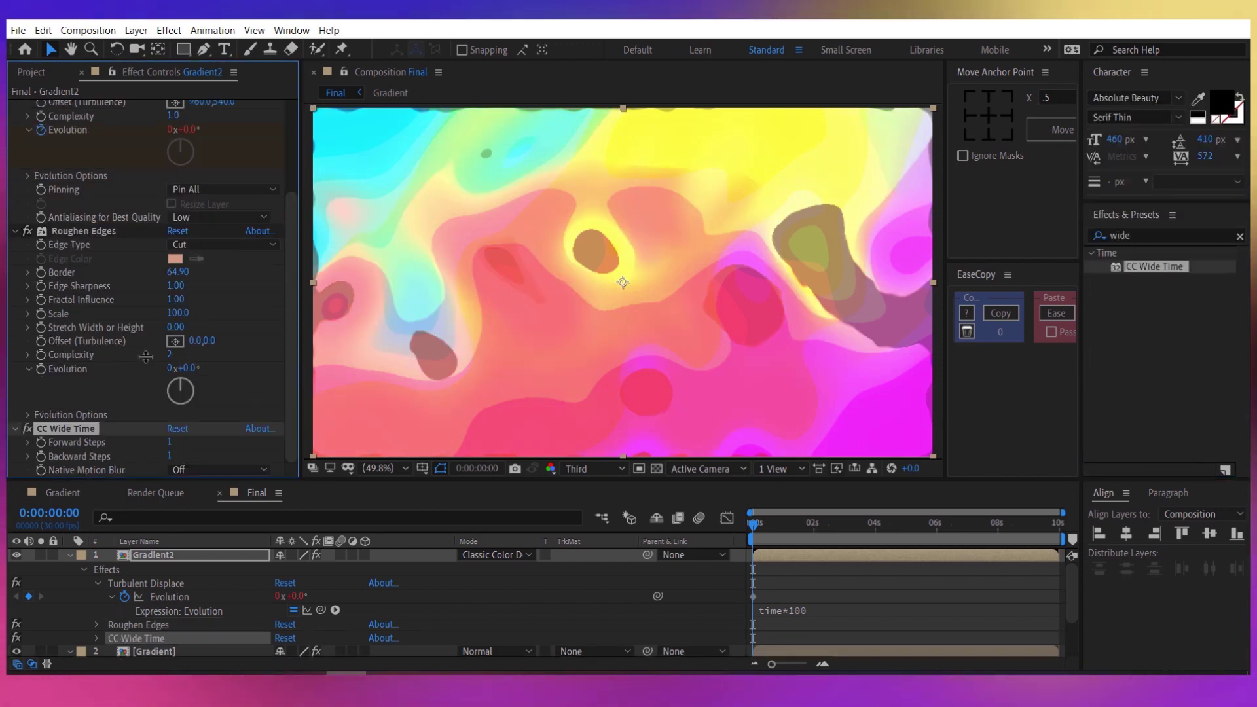
{"action": "left_click", "coordinate": [171, 443]}
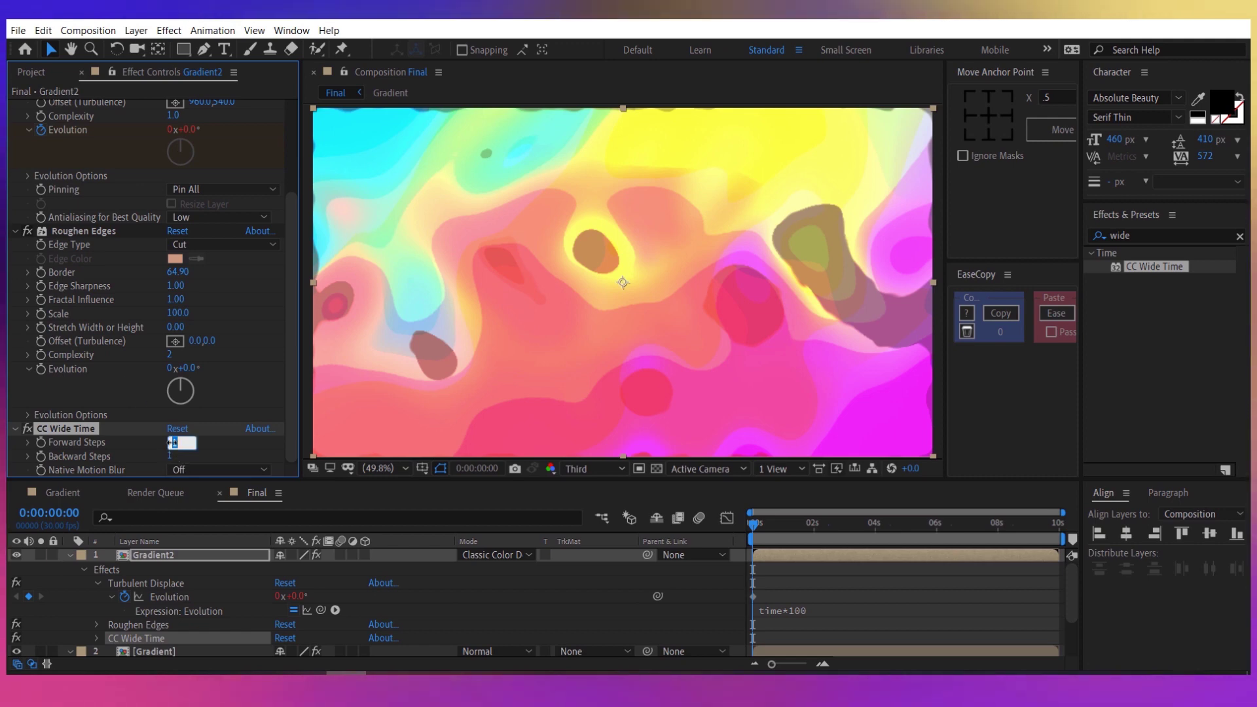
{"action": "type", "text": "80"}
{"action": "key", "text": "Return"}
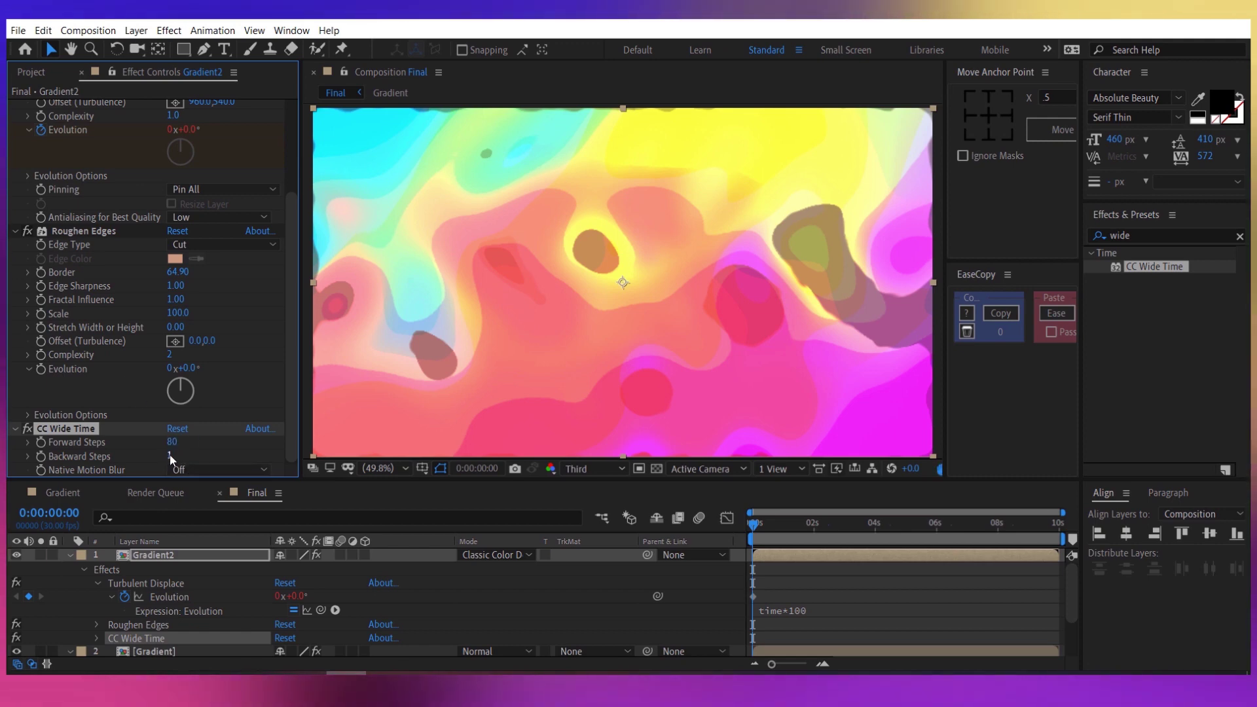
{"action": "left_click", "coordinate": [170, 457]}
{"action": "type", "text": "90"}
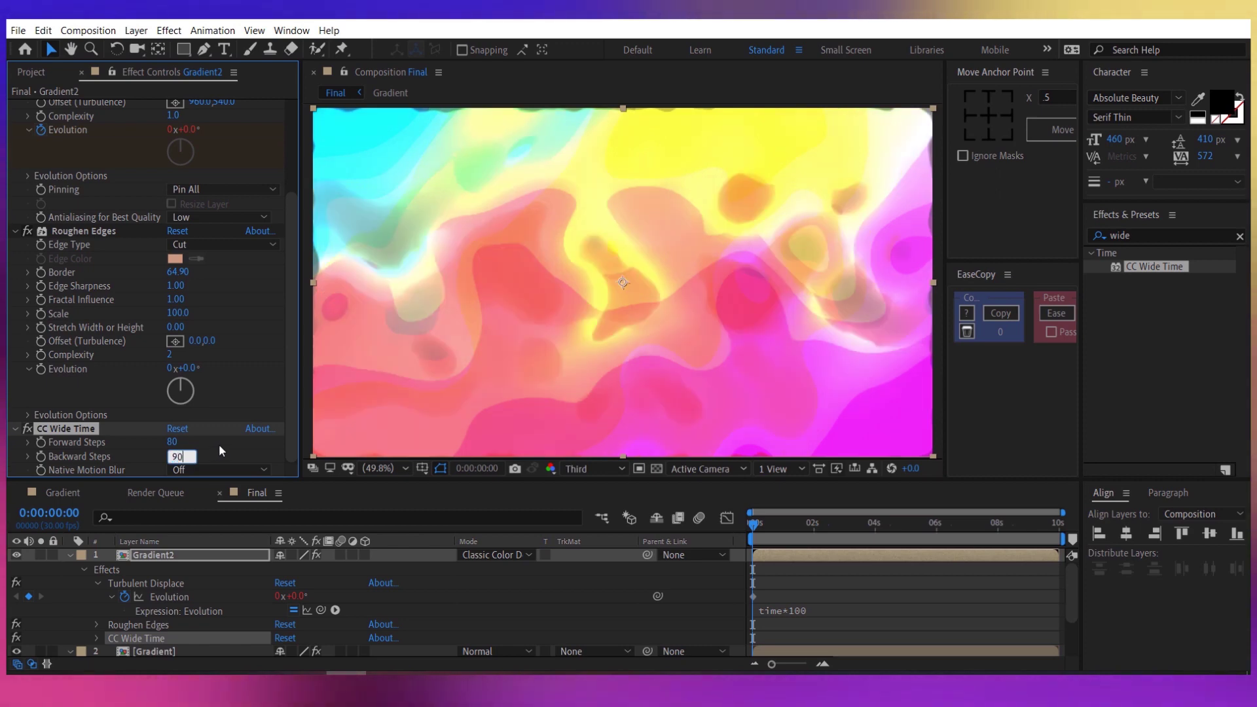
{"action": "key", "text": "Return"}
{"action": "left_click", "coordinate": [764, 525]}
{"action": "mouse_move", "coordinate": [763, 529]}
{"action": "left_mouse_down"}
{"action": "mouse_move", "coordinate": [798, 529]}
{"action": "mouse_move", "coordinate": [746, 532]}
{"action": "left_mouse_up"}
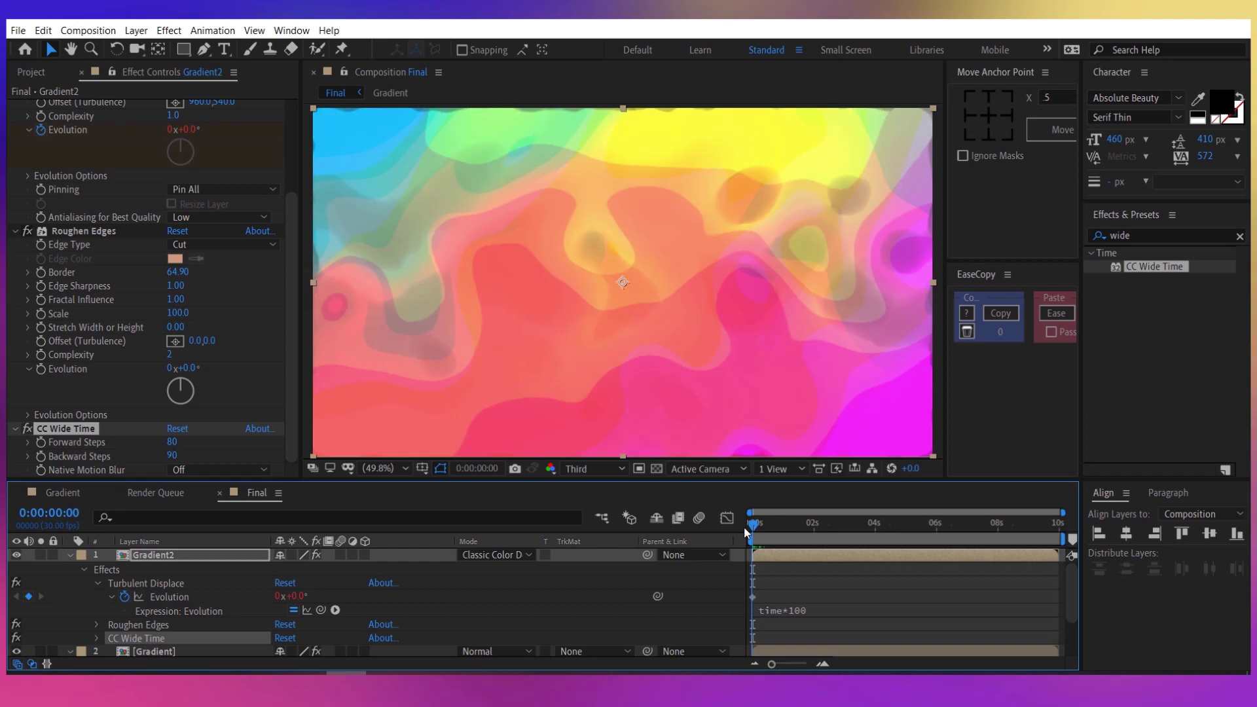
Preview the animation, then set Roughen Edges Edge Sharpness to 0 and Fractal Influence to 0.50.
{"action": "key", "text": "space"}
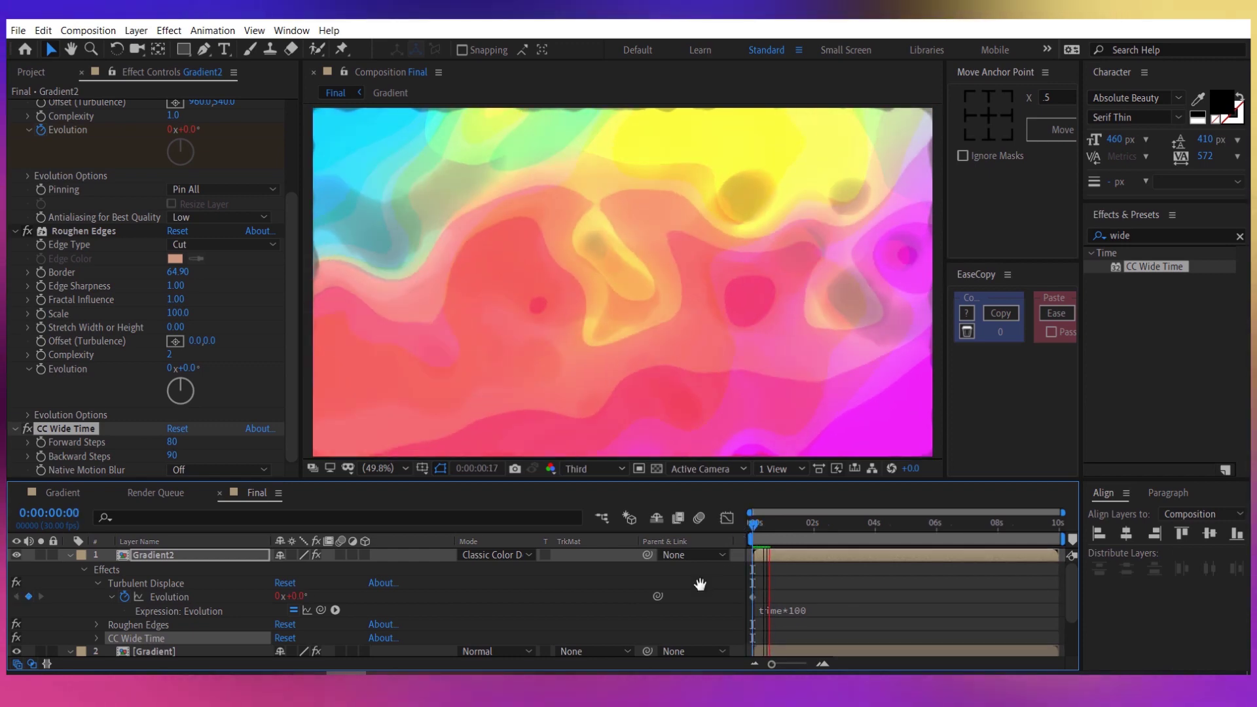
{"action": "left_click_drag", "start_coordinate": [785, 529], "coordinate": [748, 529]}
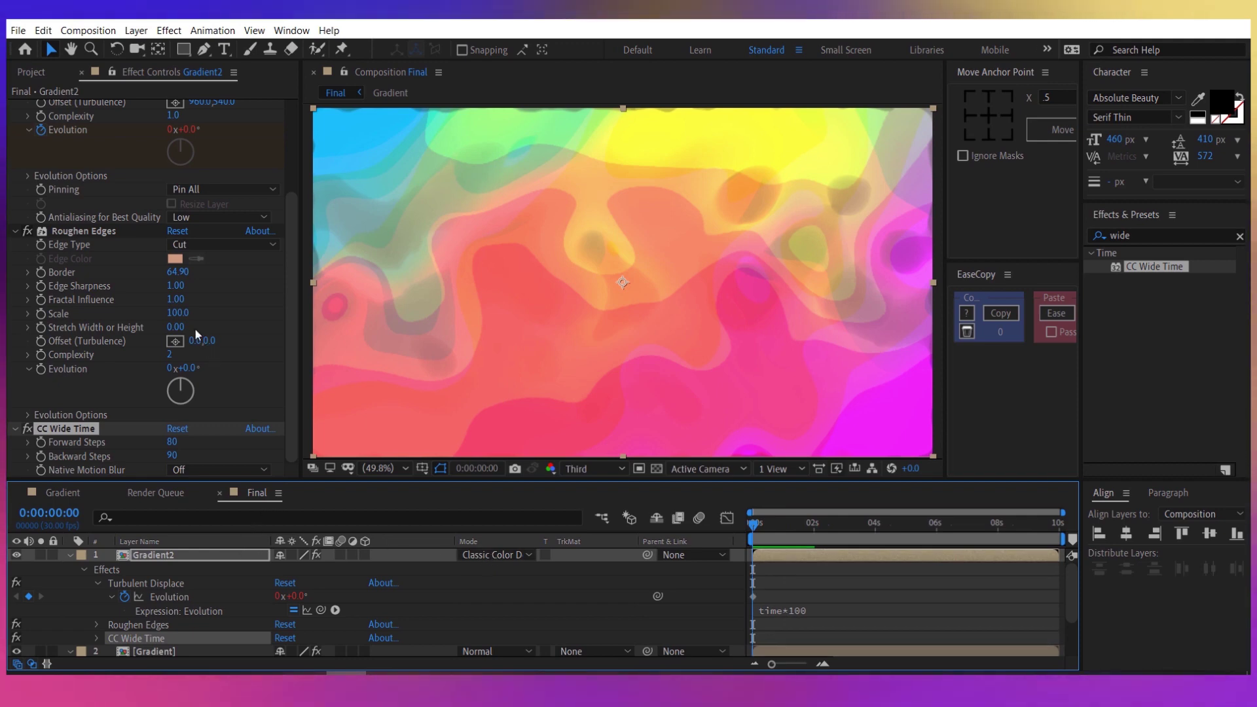
{"action": "left_click", "coordinate": [175, 286]}
{"action": "left_click_drag", "start_coordinate": [176, 286], "coordinate": [75, 298]}
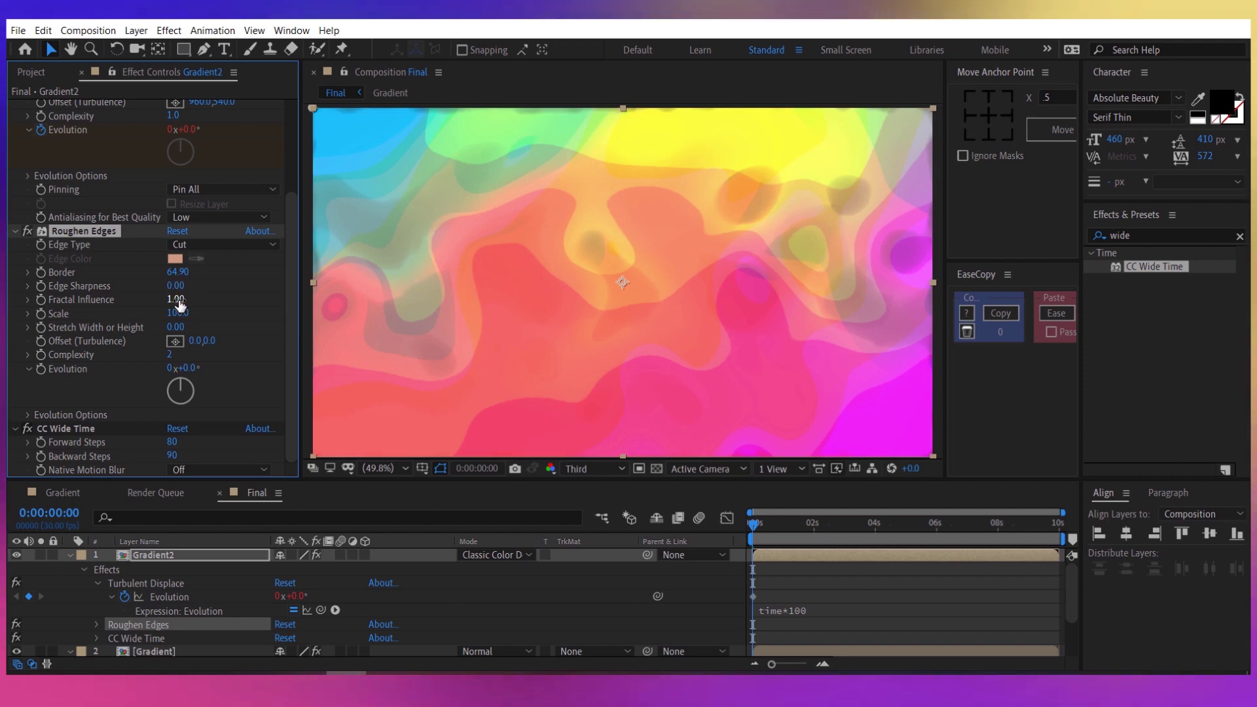
{"action": "type", "text": ".5"}
{"action": "key", "text": "Return"}
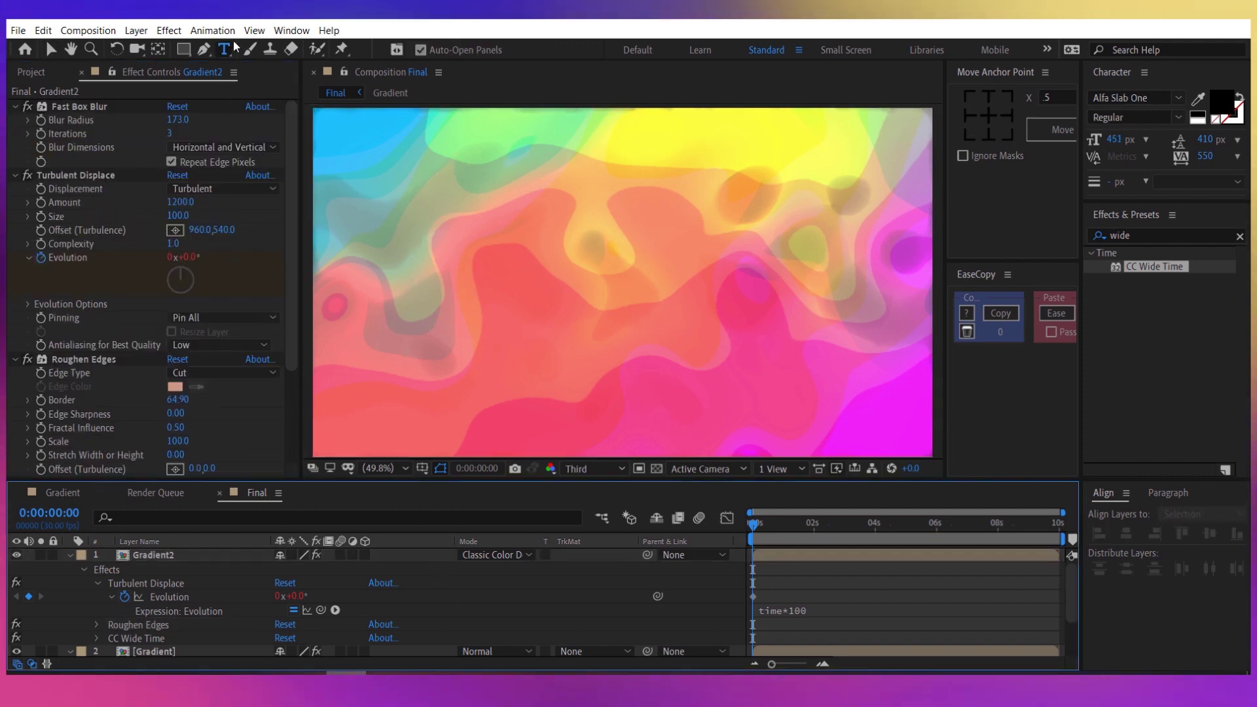
Add the text 'DIS RUPT' to the composition and centre it horizontally and vertically.
{"action": "left_click", "coordinate": [493, 261]}
{"action": "type", "text": "D"}
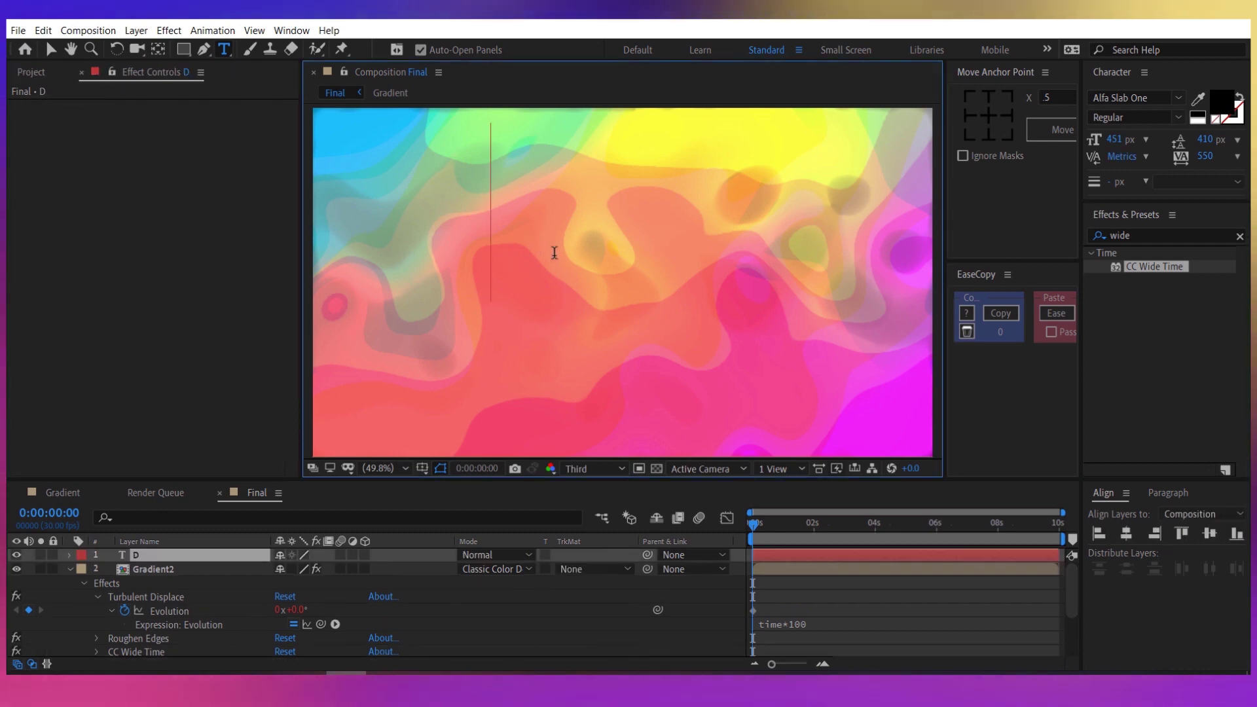
{"action": "type", "text": "IS R"}
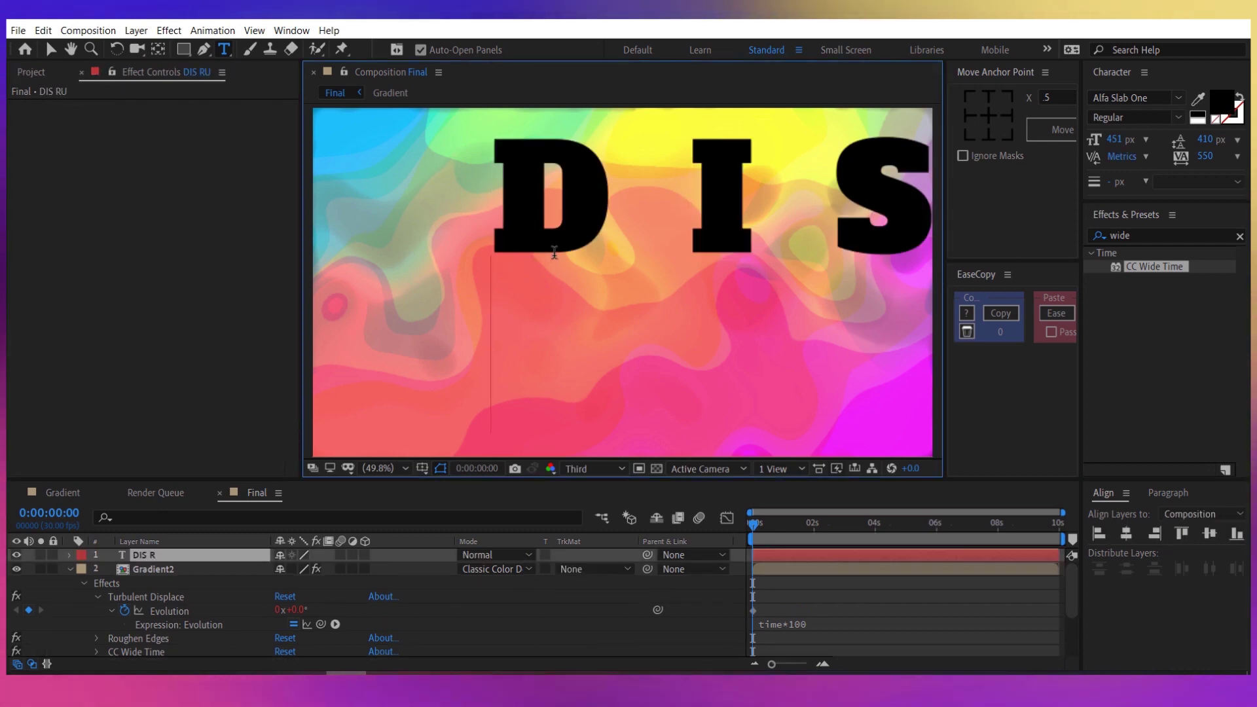
{"action": "type", "text": "UPT"}
{"action": "key", "text": "Escape"}
{"action": "key", "text": "v"}
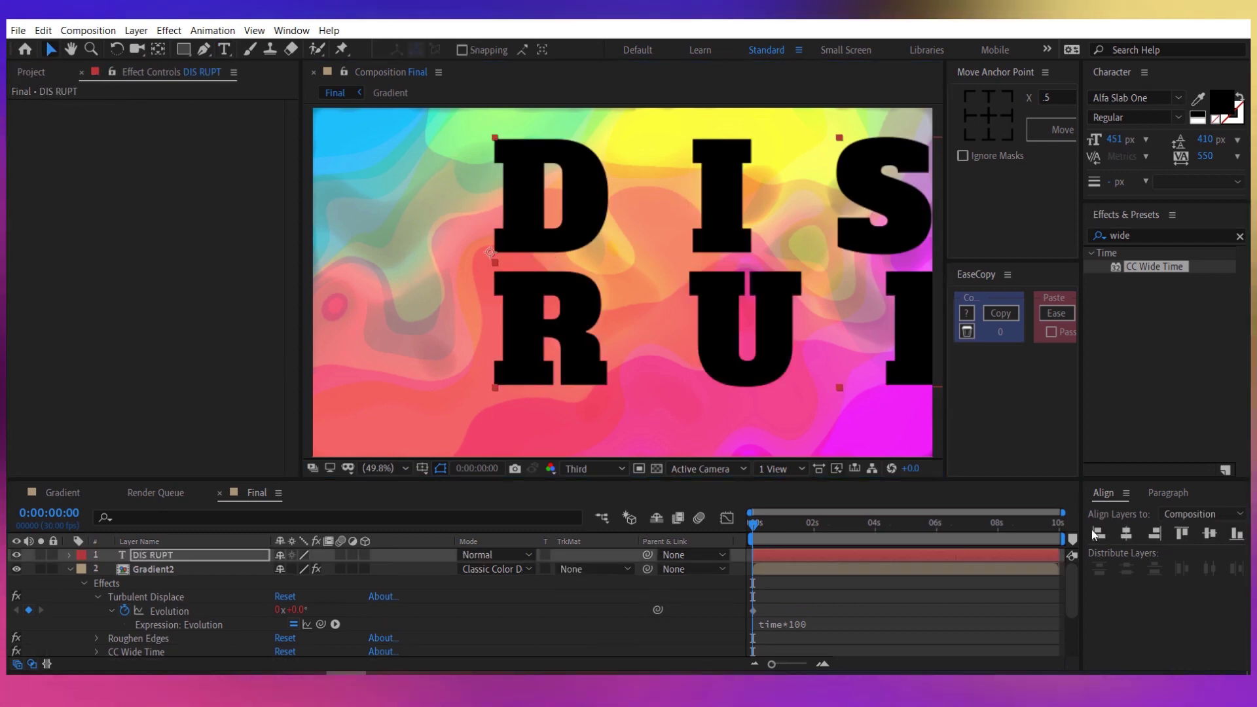
{"action": "left_click", "coordinate": [1126, 535]}
{"action": "left_click", "coordinate": [1210, 534]}
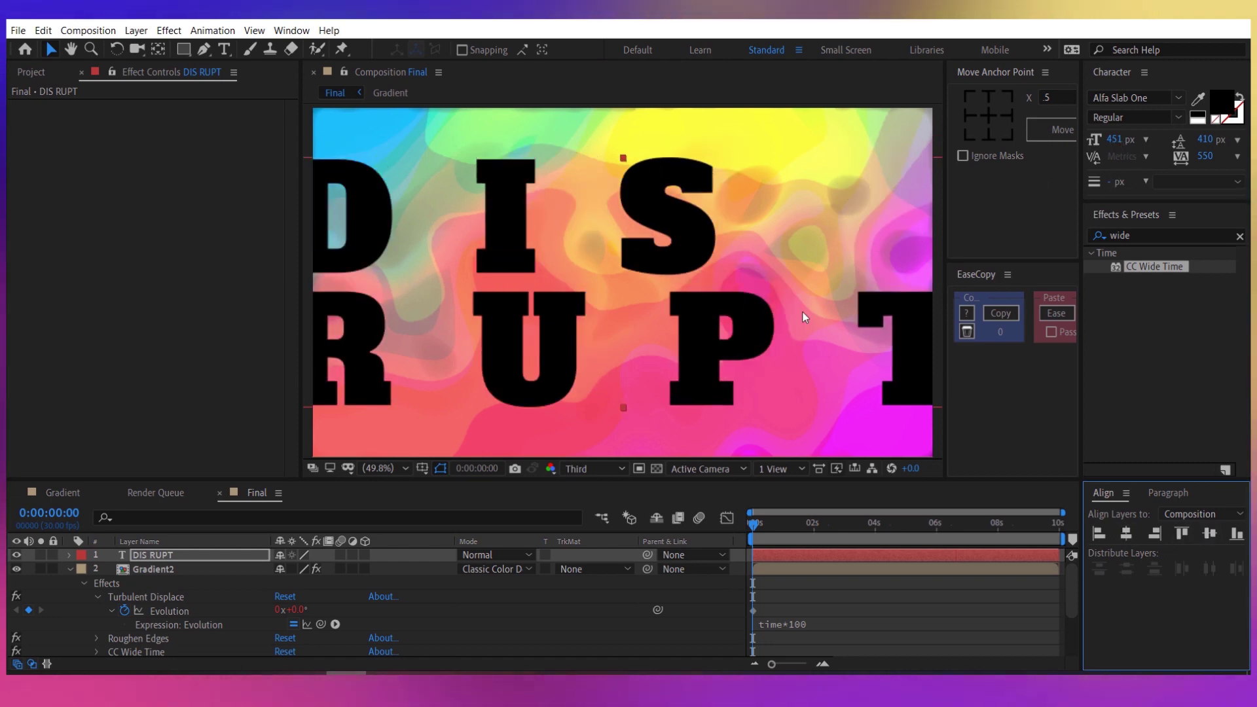
Set the DIS RUPT layer's letter tracking to 0.
{"action": "left_click", "coordinate": [223, 555]}
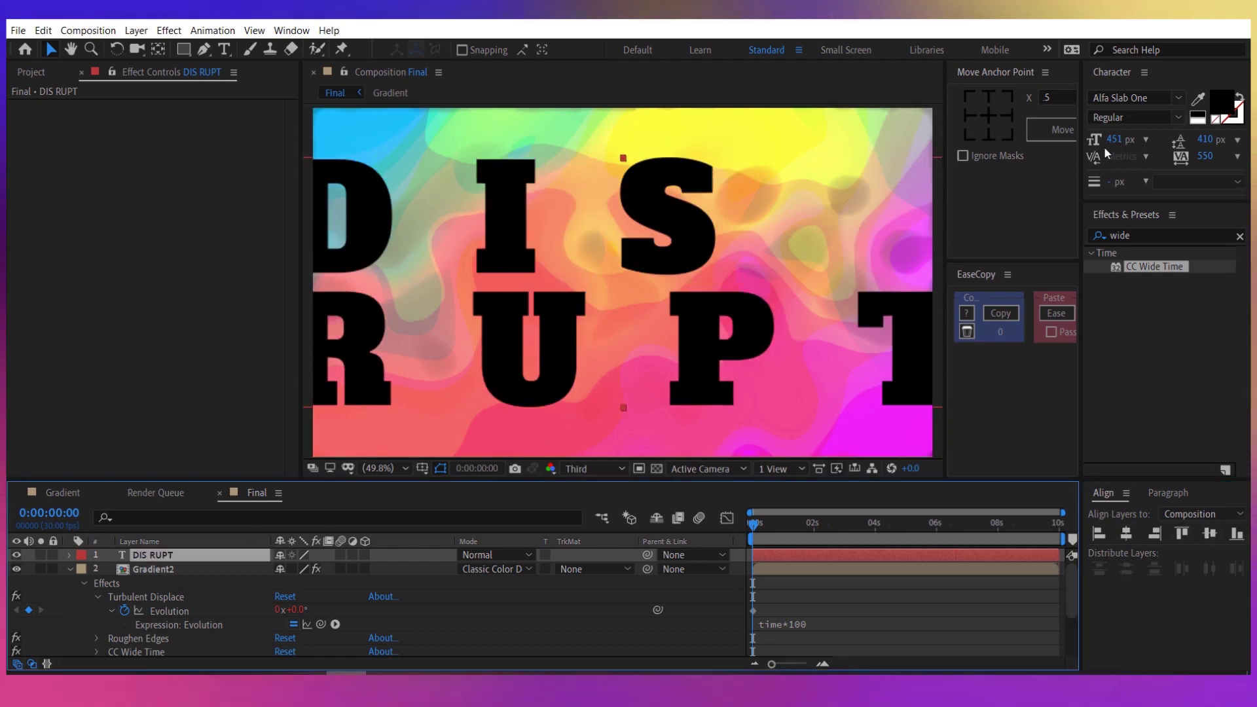
{"action": "left_click", "coordinate": [1238, 157]}
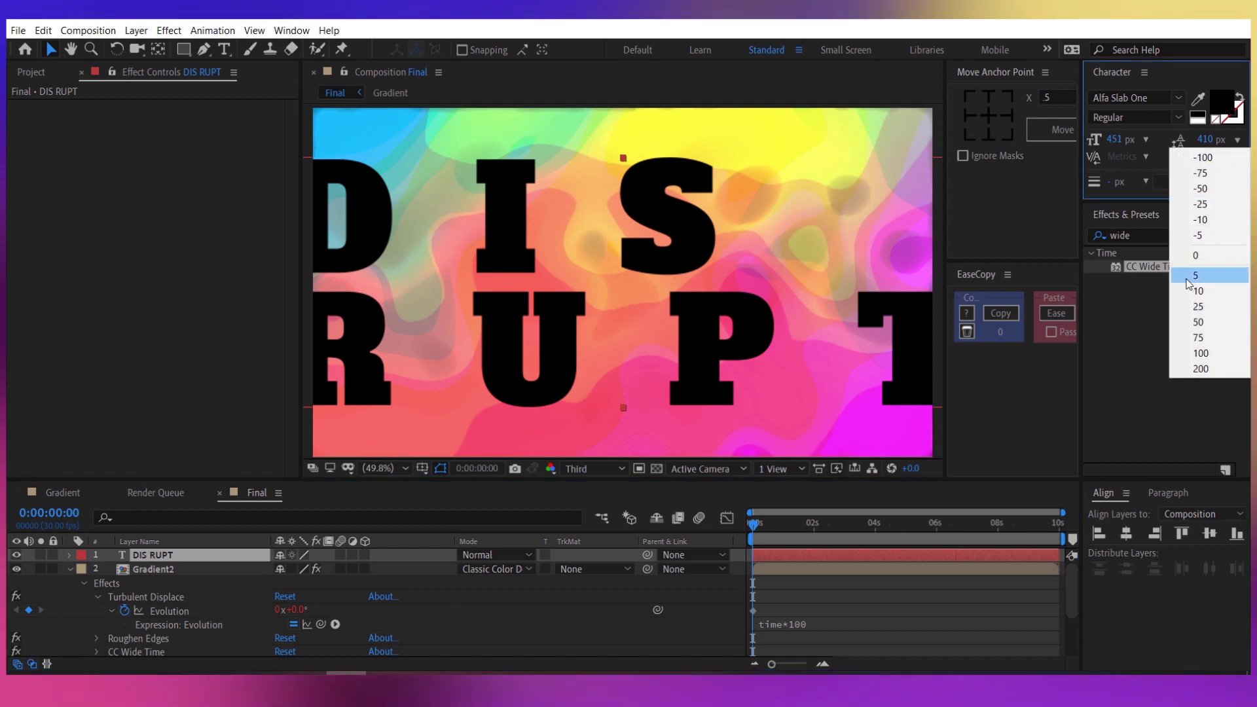
{"action": "left_click", "coordinate": [1215, 254]}
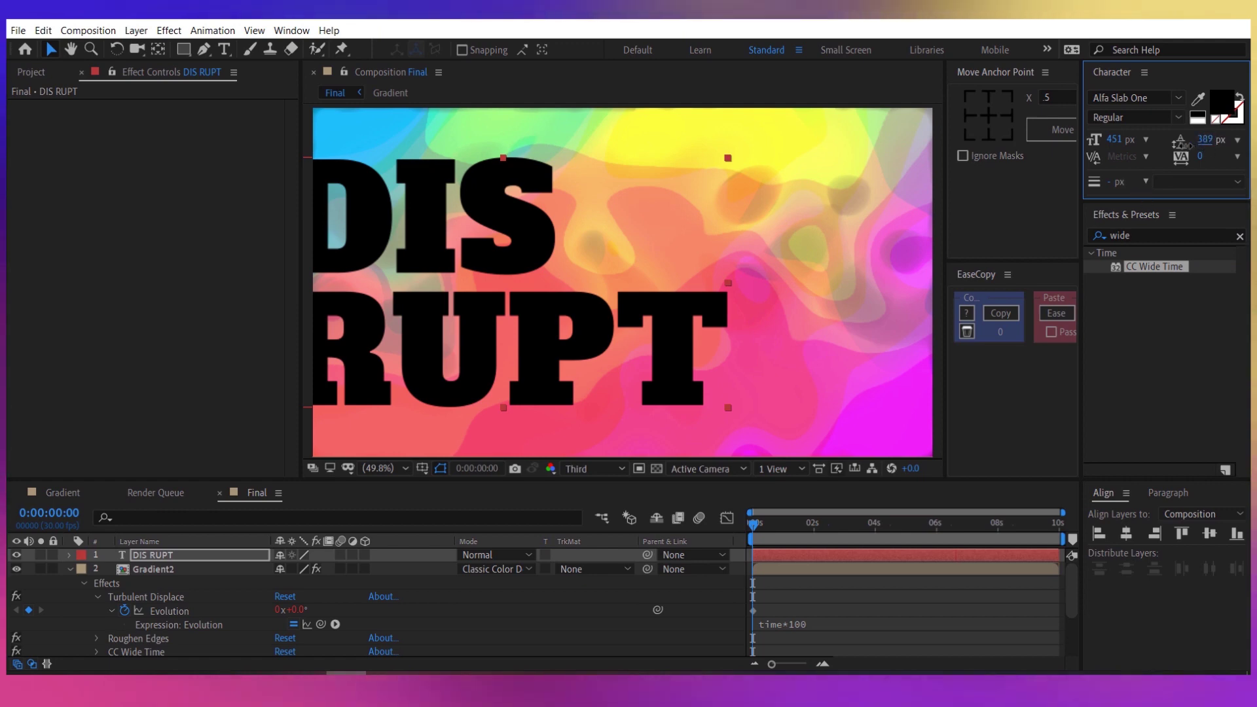
Set the DIS RUPT leading to Auto and re-centre the text in the composition.
{"action": "left_click_drag", "start_coordinate": [1205, 140], "coordinate": [1213, 145]}
{"action": "left_click", "coordinate": [1239, 140]}
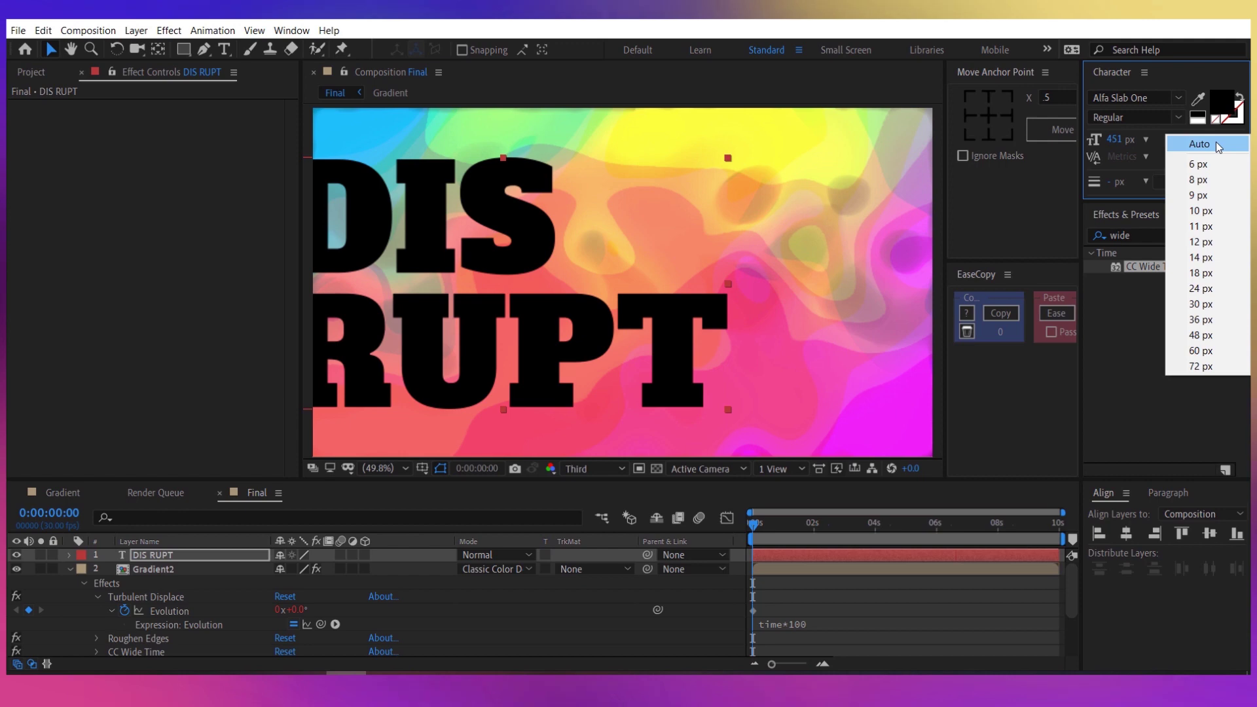
{"action": "left_click", "coordinate": [1217, 145]}
{"action": "left_click", "coordinate": [1238, 155]}
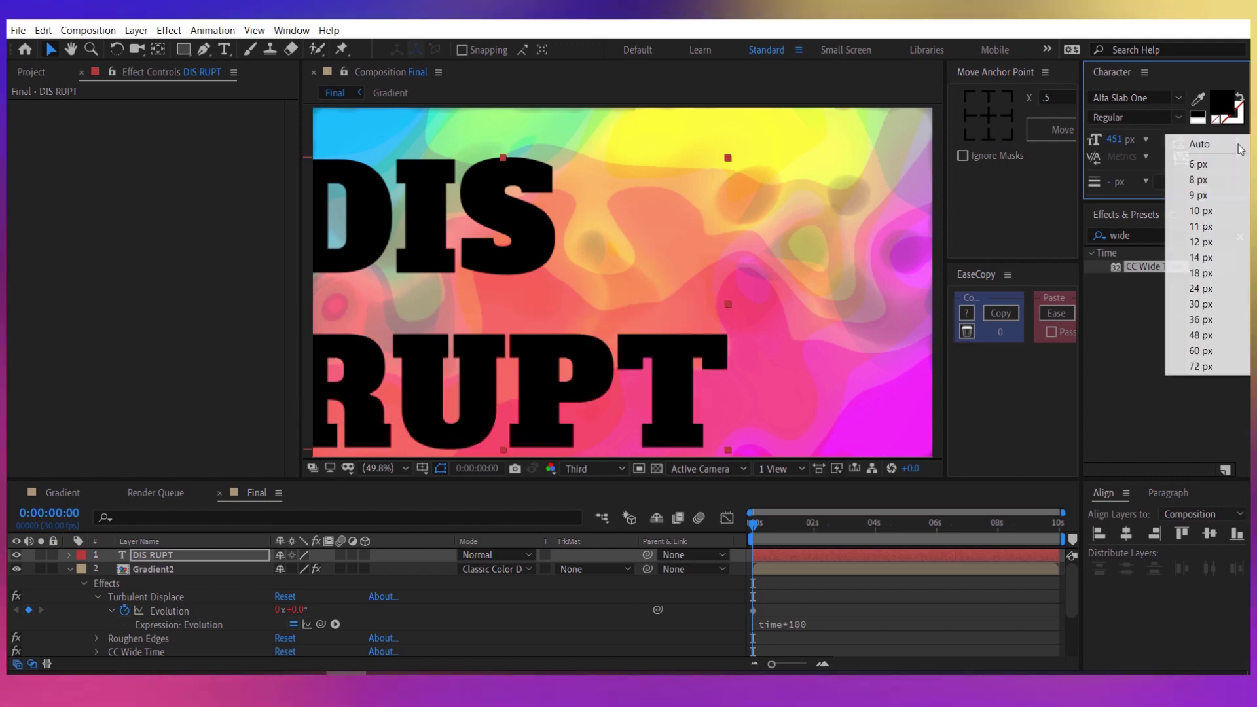
{"action": "left_click", "coordinate": [338, 369]}
{"action": "left_click", "coordinate": [1126, 533]}
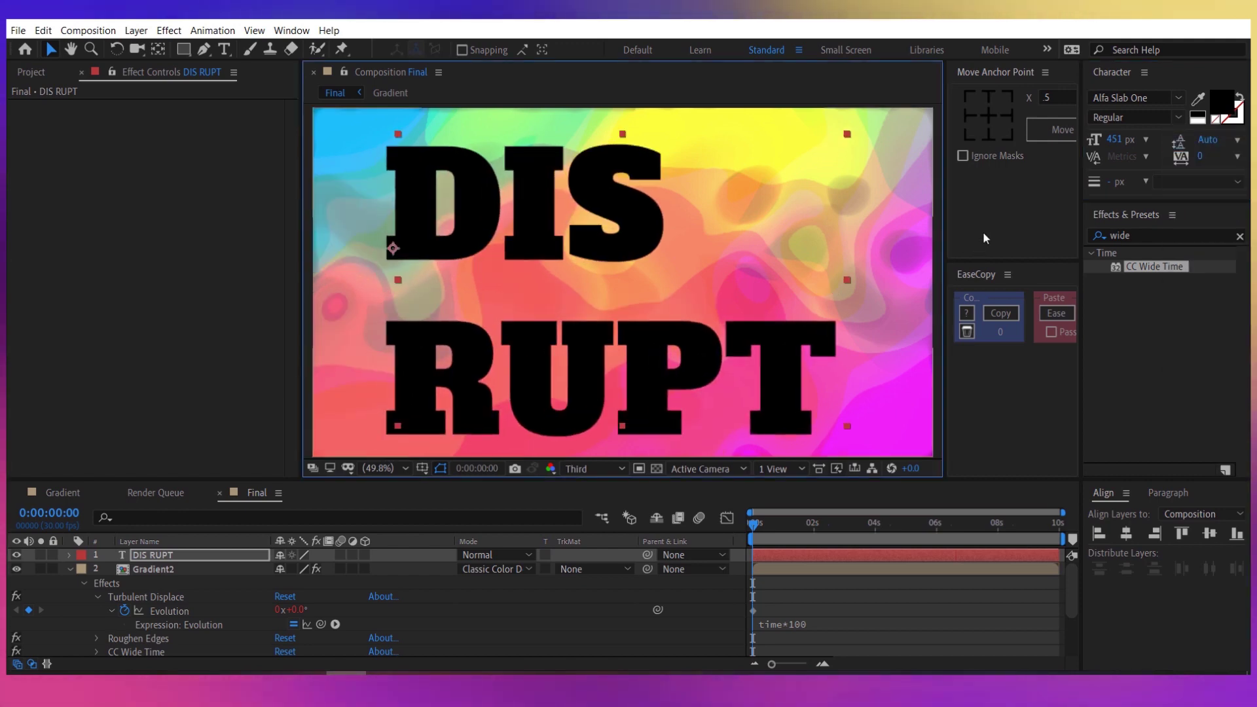
{"action": "left_click", "coordinate": [1209, 534]}
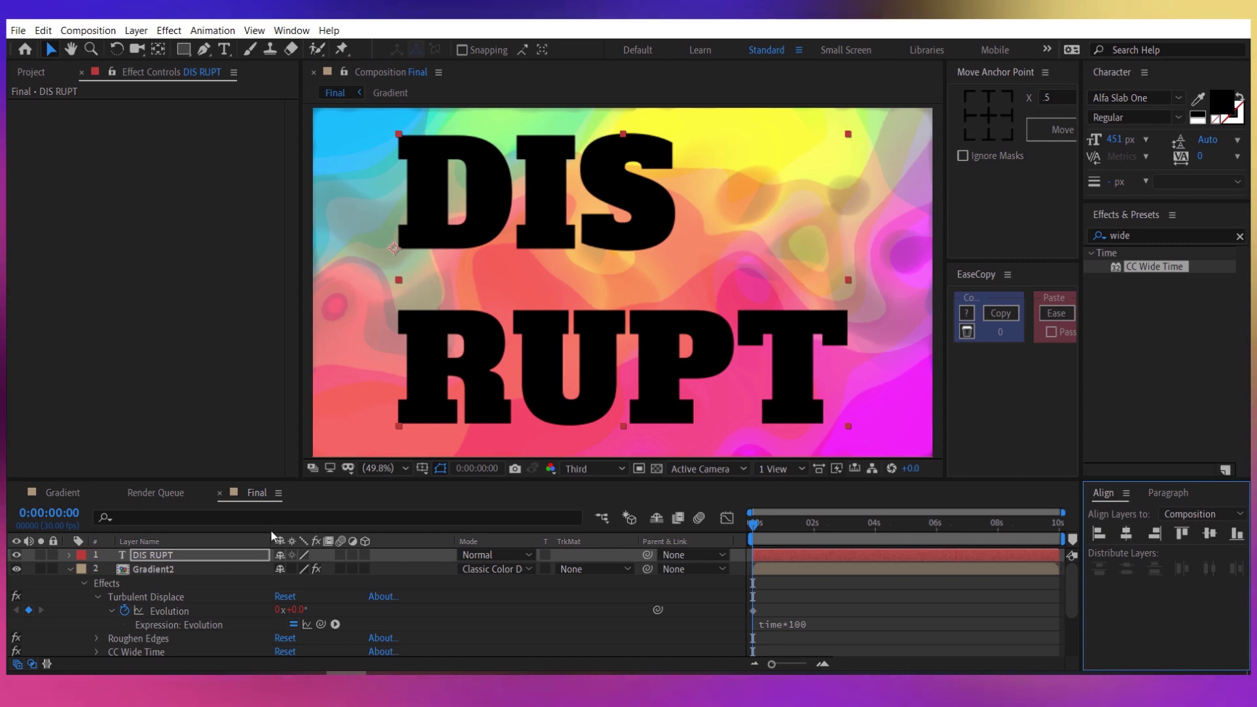
Increase the tracking of the word DIS so it spans as wide as RUPT.
{"action": "double_click", "coordinate": [196, 555]}
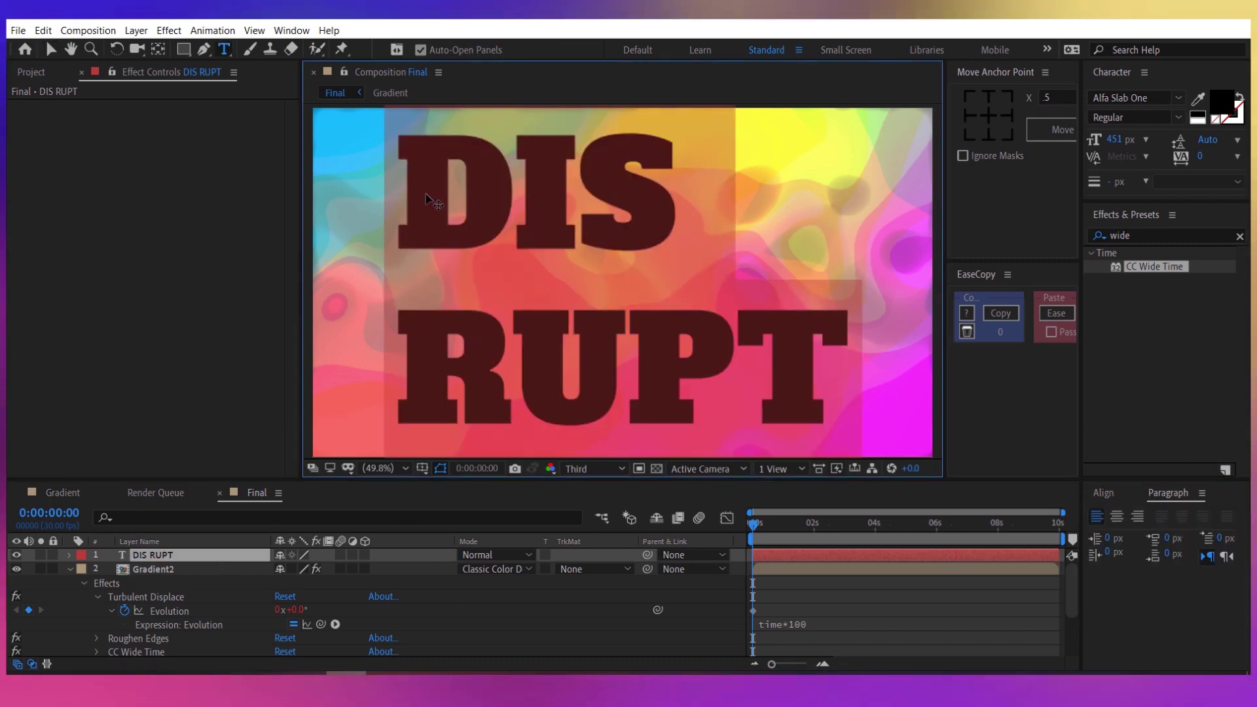
{"action": "left_click", "coordinate": [429, 200]}
{"action": "double_click", "coordinate": [429, 200]}
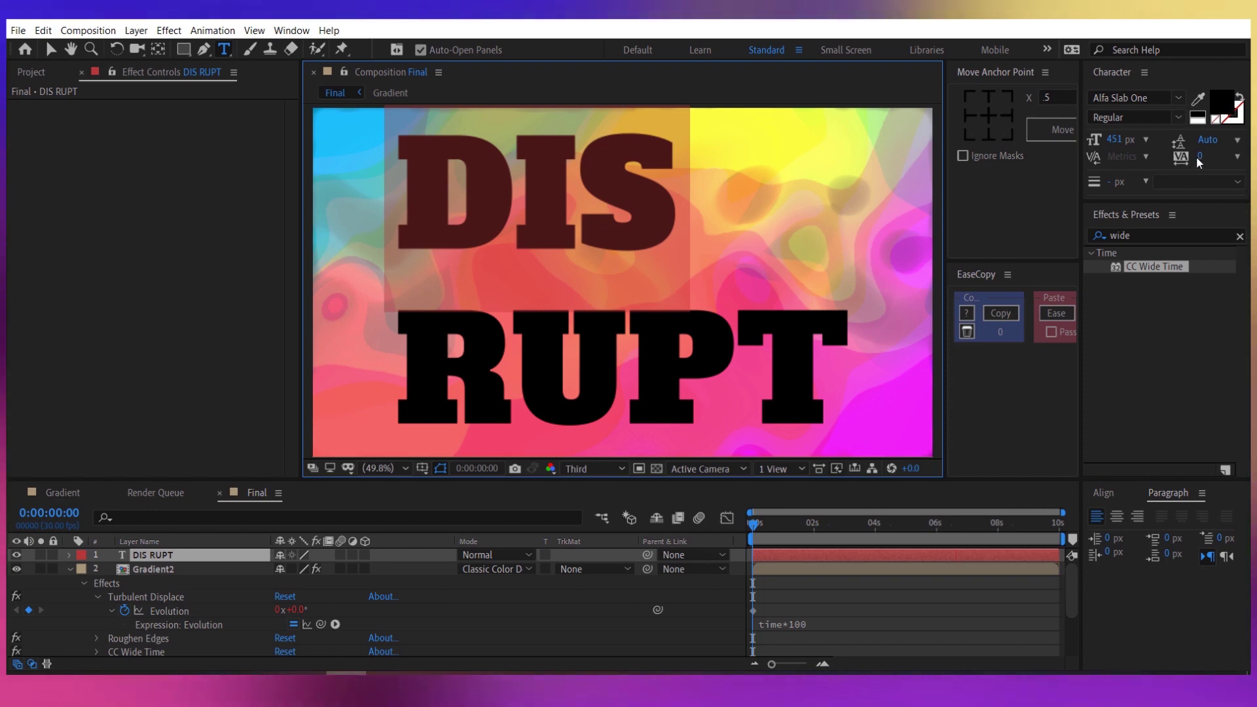
{"action": "mouse_move", "coordinate": [1196, 156]}
{"action": "left_mouse_down"}
{"action": "mouse_move", "coordinate": [1232, 157]}
{"action": "mouse_move", "coordinate": [1218, 154]}
{"action": "left_mouse_up"}
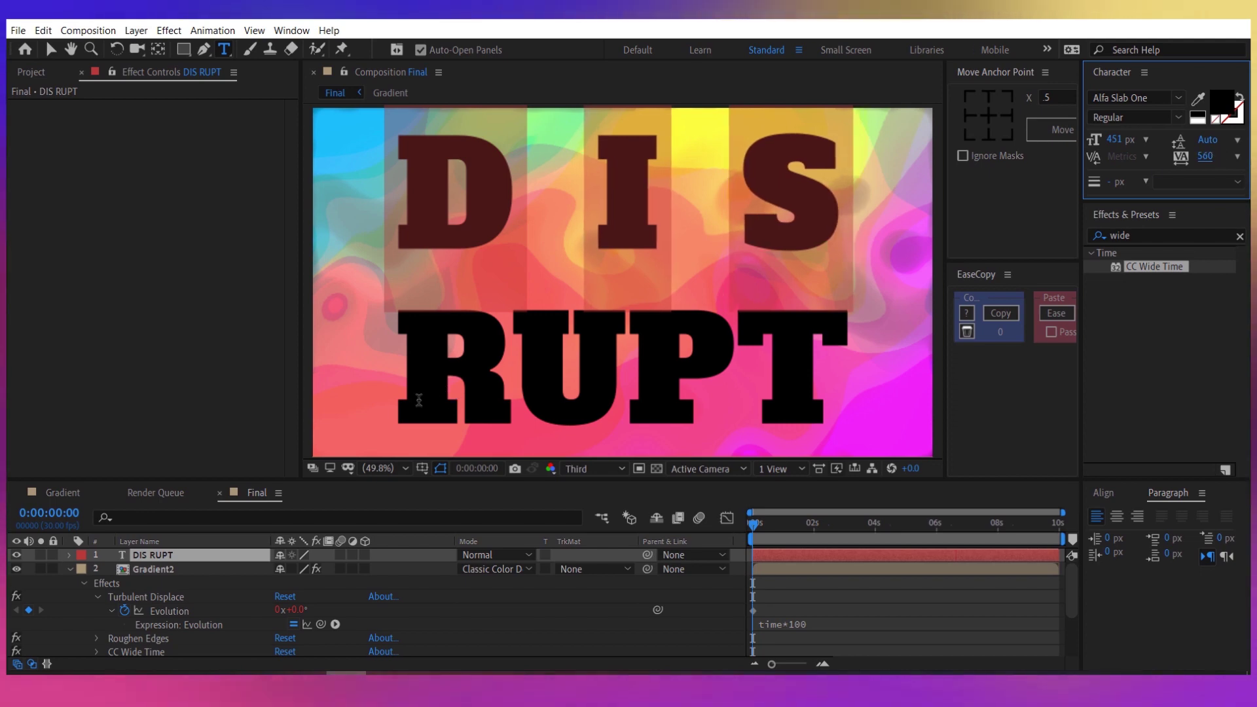
{"action": "left_click", "coordinate": [220, 558]}
Set the line spacing to 400 px and re-centre the text vertically.
{"action": "left_click", "coordinate": [1208, 147]}
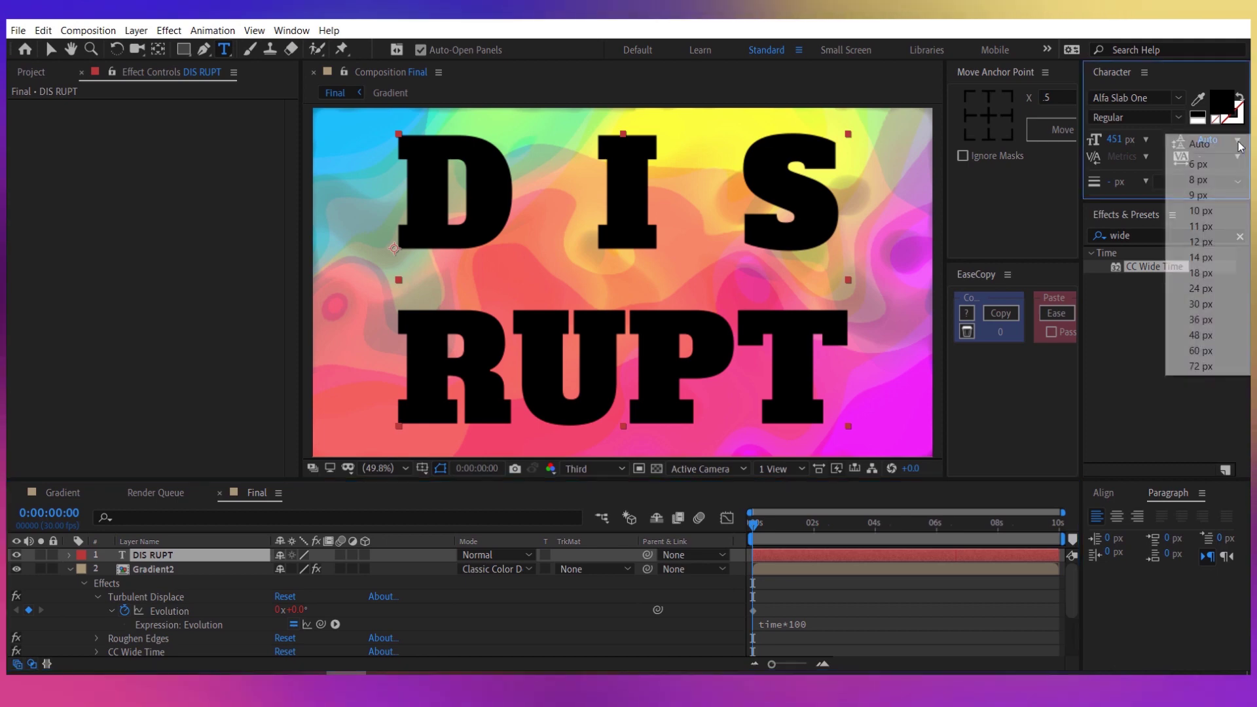
{"action": "left_click", "coordinate": [1202, 273]}
{"action": "left_click_drag", "start_coordinate": [1202, 144], "coordinate": [1221, 144]}
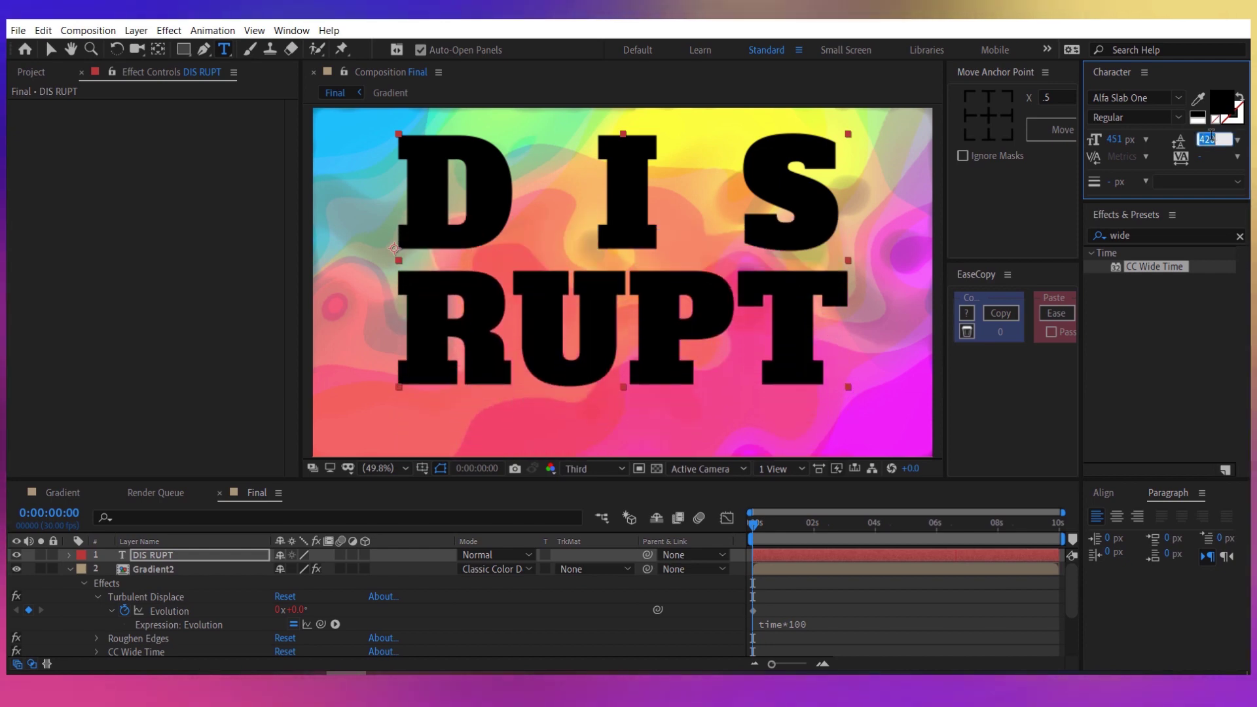
{"action": "type", "text": "400"}
{"action": "key", "text": "Return"}
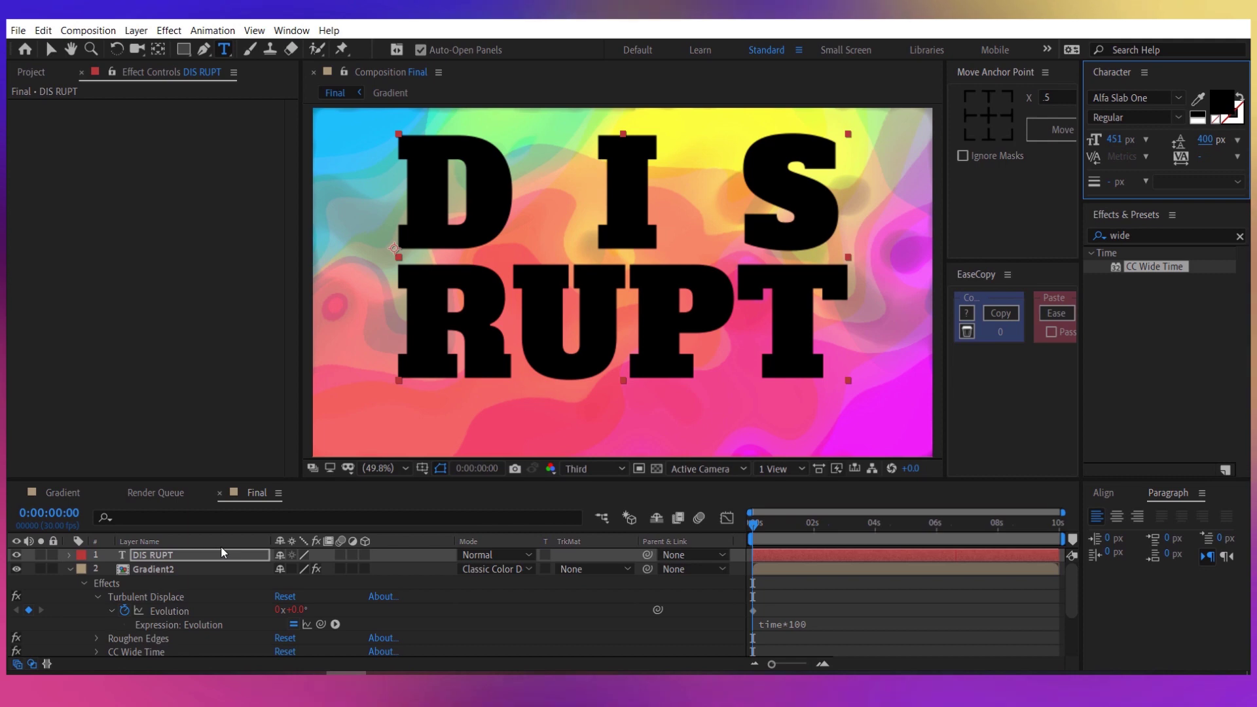
{"action": "left_click", "coordinate": [835, 560]}
{"action": "left_click", "coordinate": [1117, 489]}
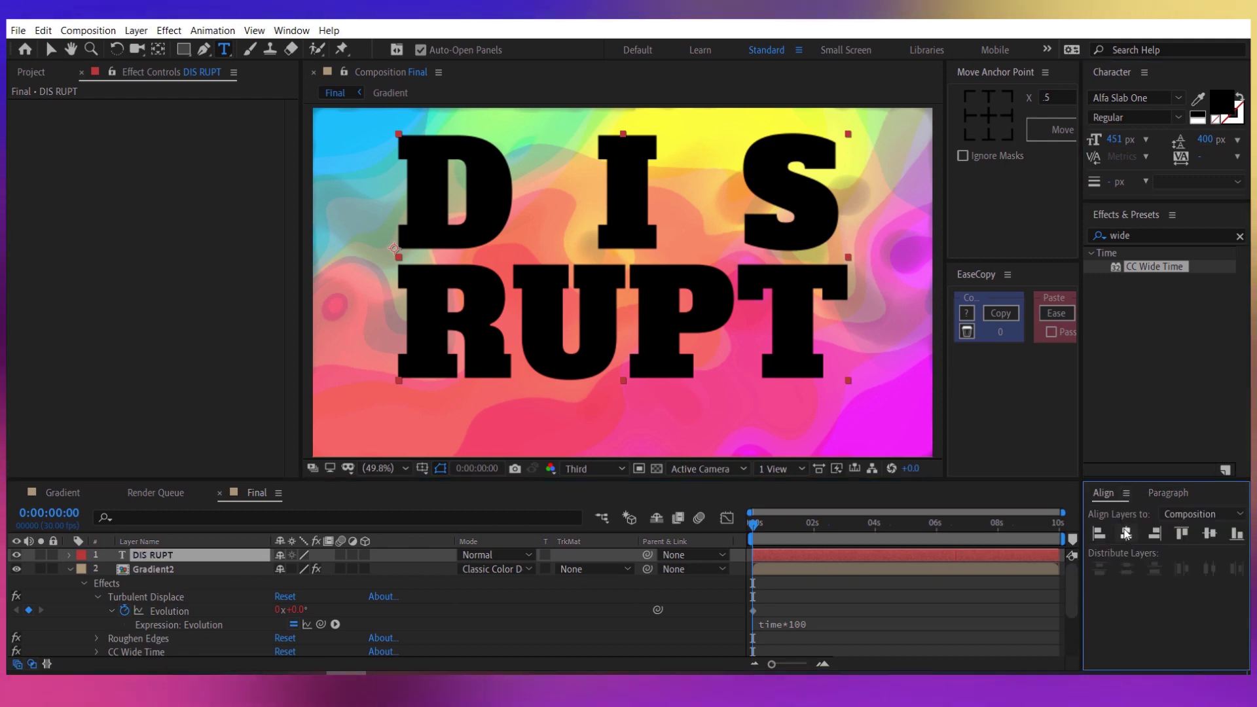
{"action": "left_click", "coordinate": [1209, 533]}
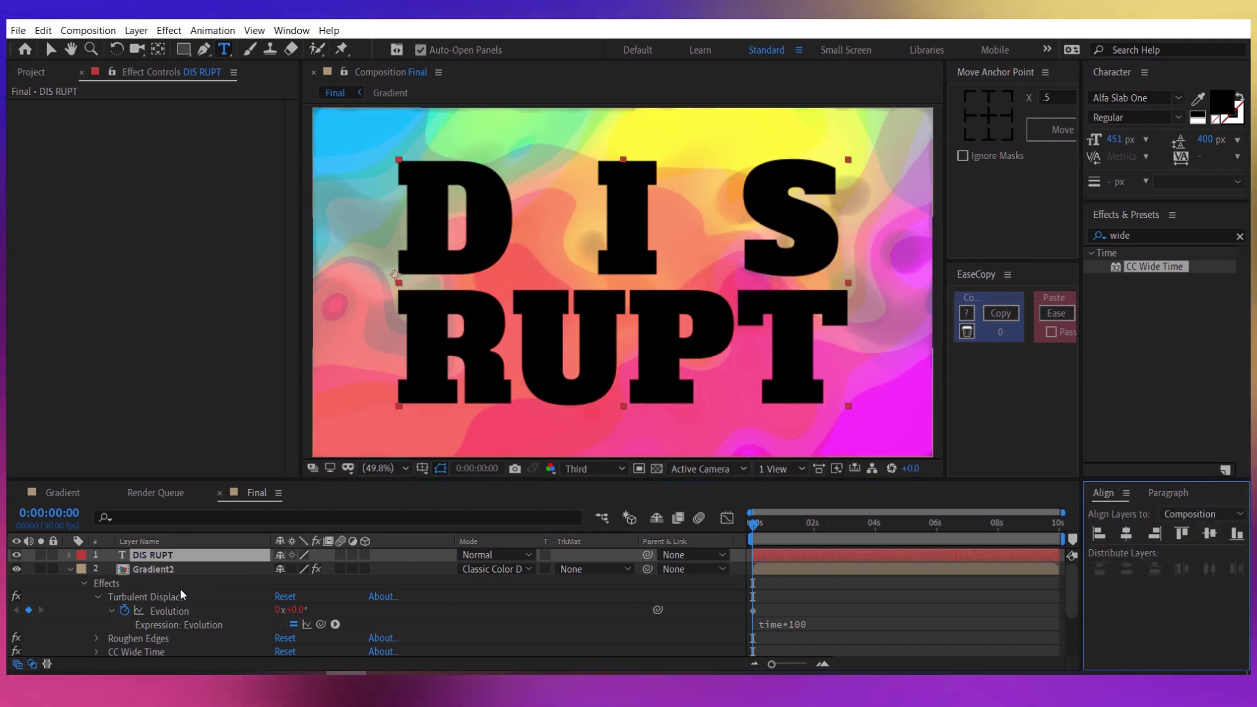
Convert the DIS RUPT text into a shape outline layer.
{"action": "right_click", "coordinate": [183, 555]}
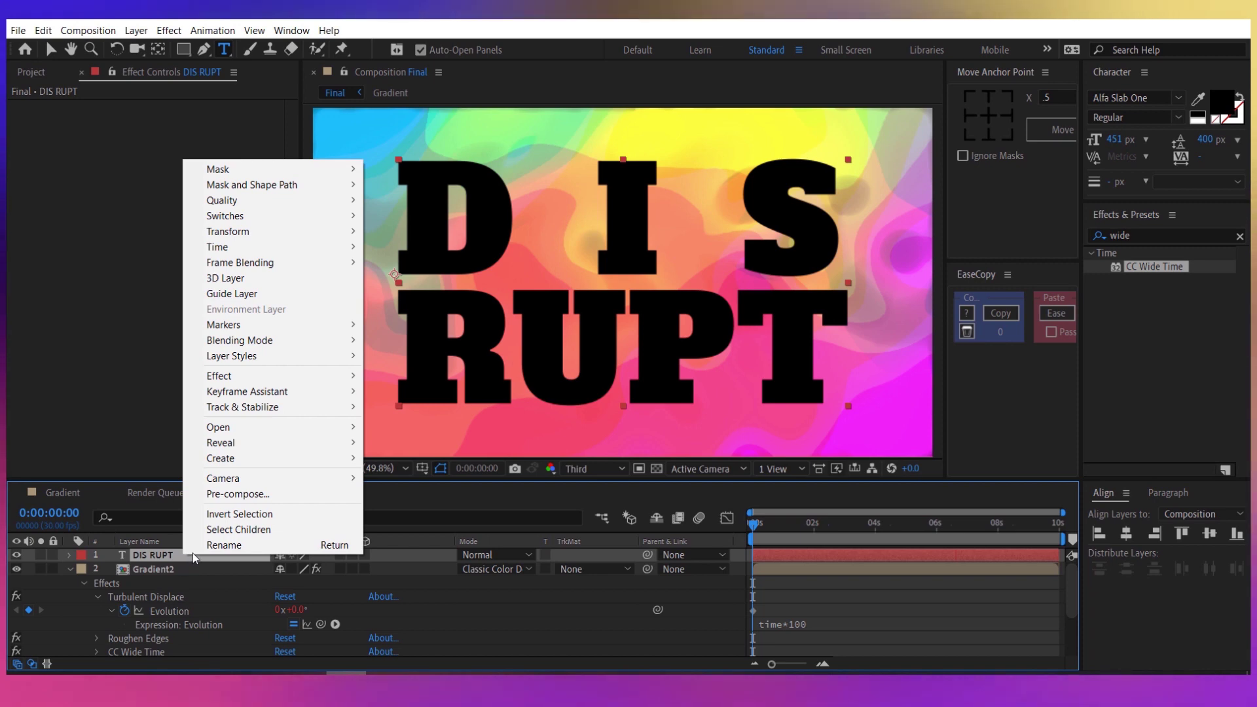
{"action": "mouse_move", "coordinate": [315, 458]}
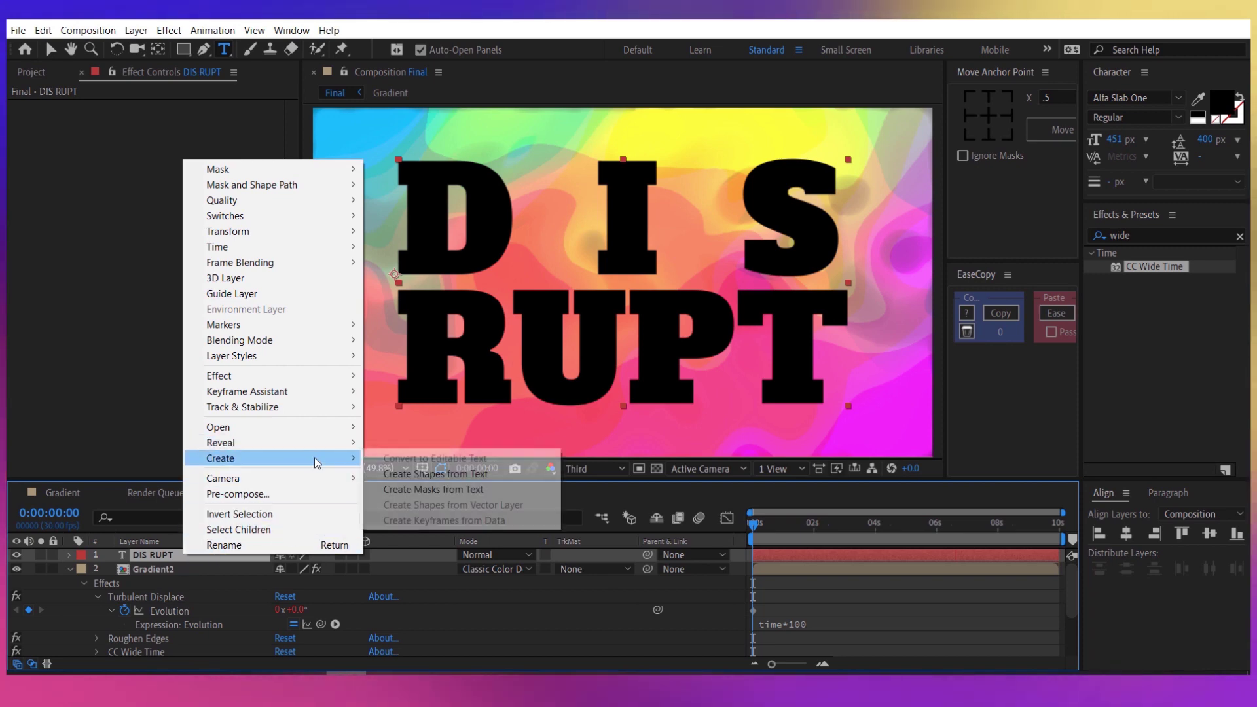
{"action": "left_click", "coordinate": [445, 478]}
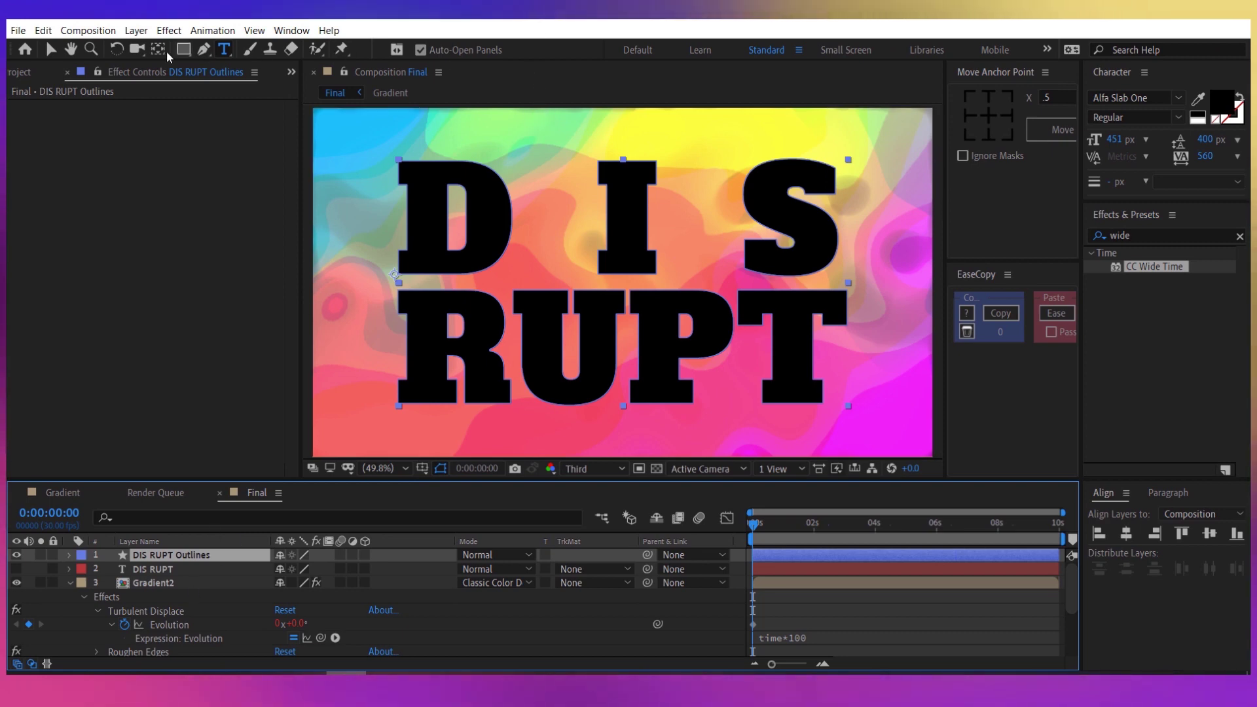
Change the outline layer's fill colour to pale yellow-green hex C0D688.
{"action": "left_click", "coordinate": [51, 49]}
{"action": "left_click", "coordinate": [595, 49]}
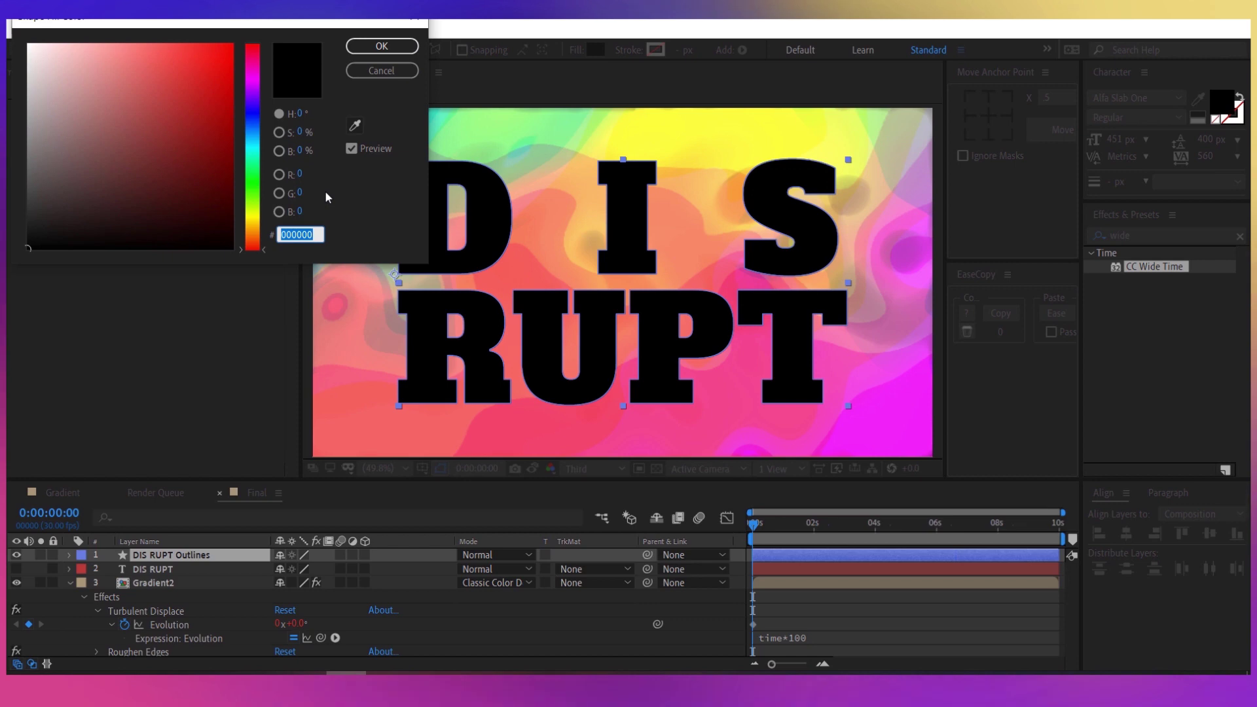
{"action": "type", "text": "C"}
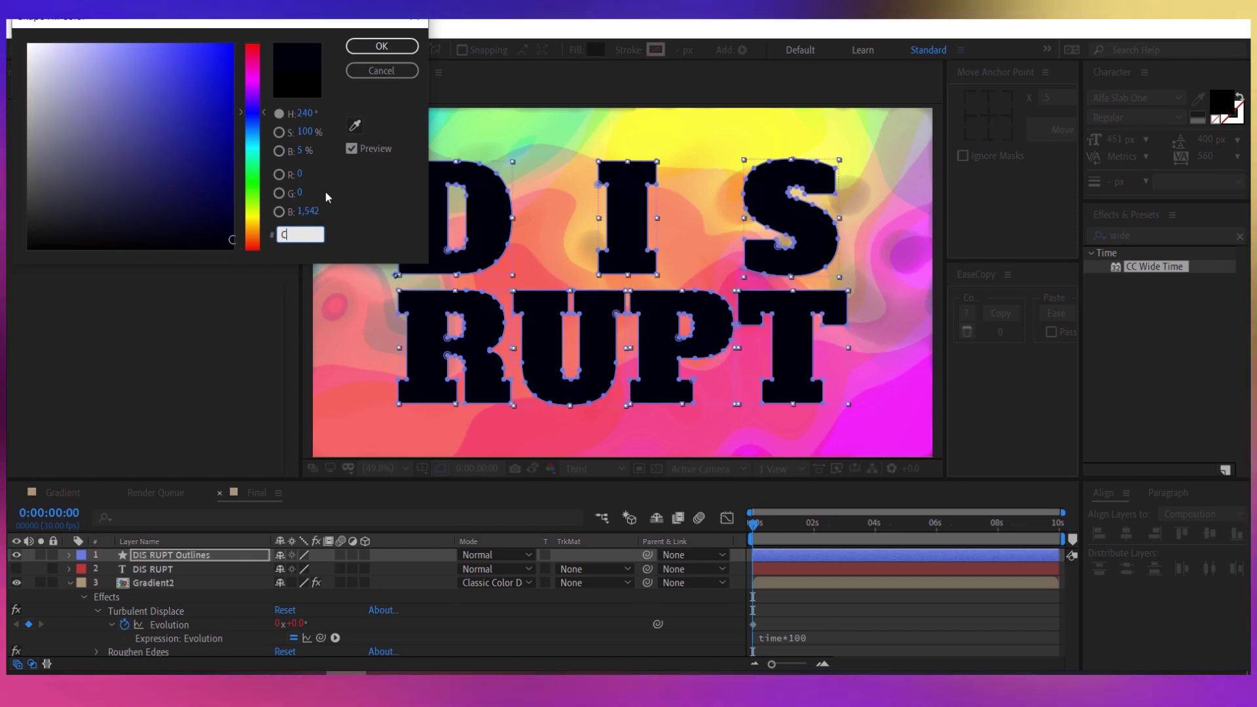
{"action": "type", "text": "0D"}
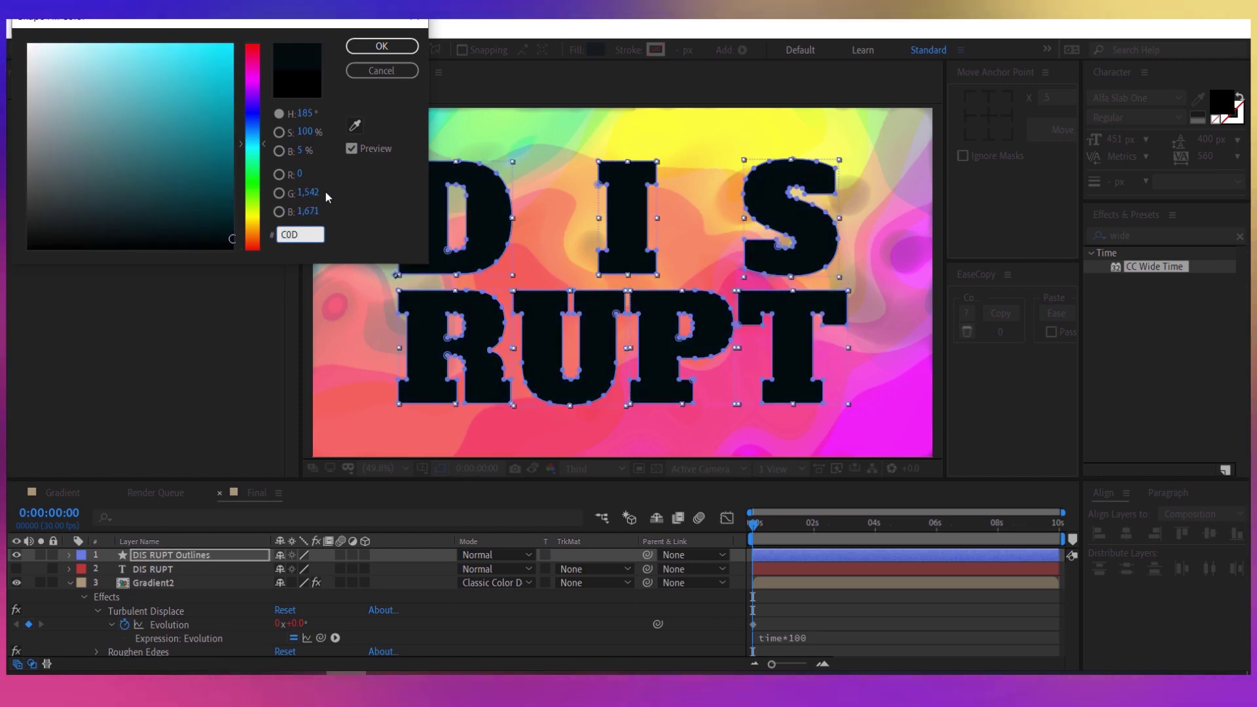
{"action": "type", "text": "688"}
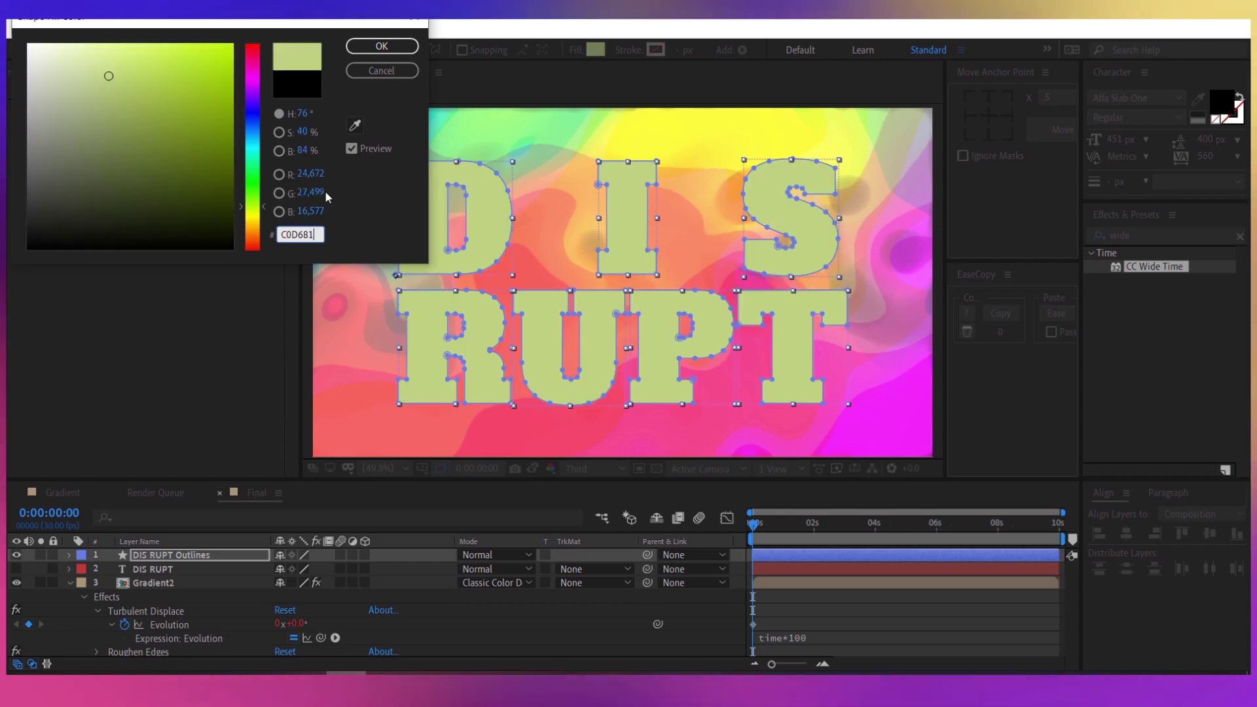
{"action": "key", "text": "Return"}
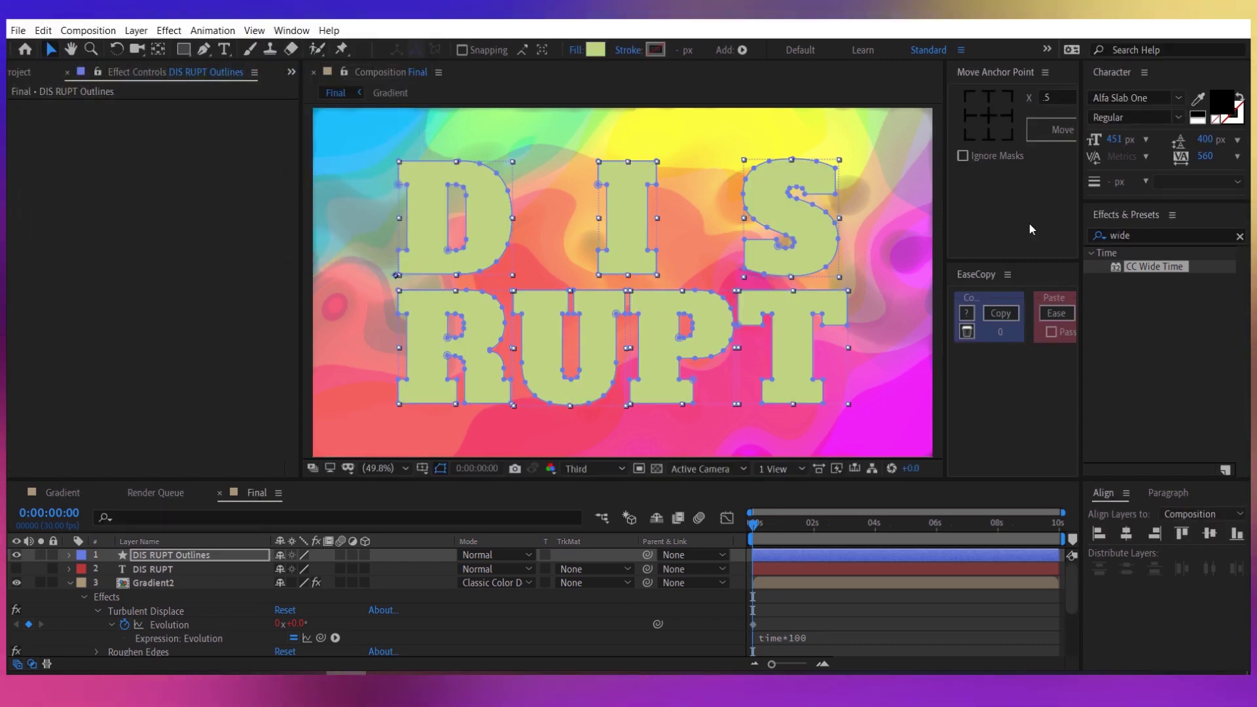
Add Displacement Map to DIS RUPT Outlines, mapped from Gradient2 using Effects & Masks.
{"action": "left_click", "coordinate": [1200, 233]}
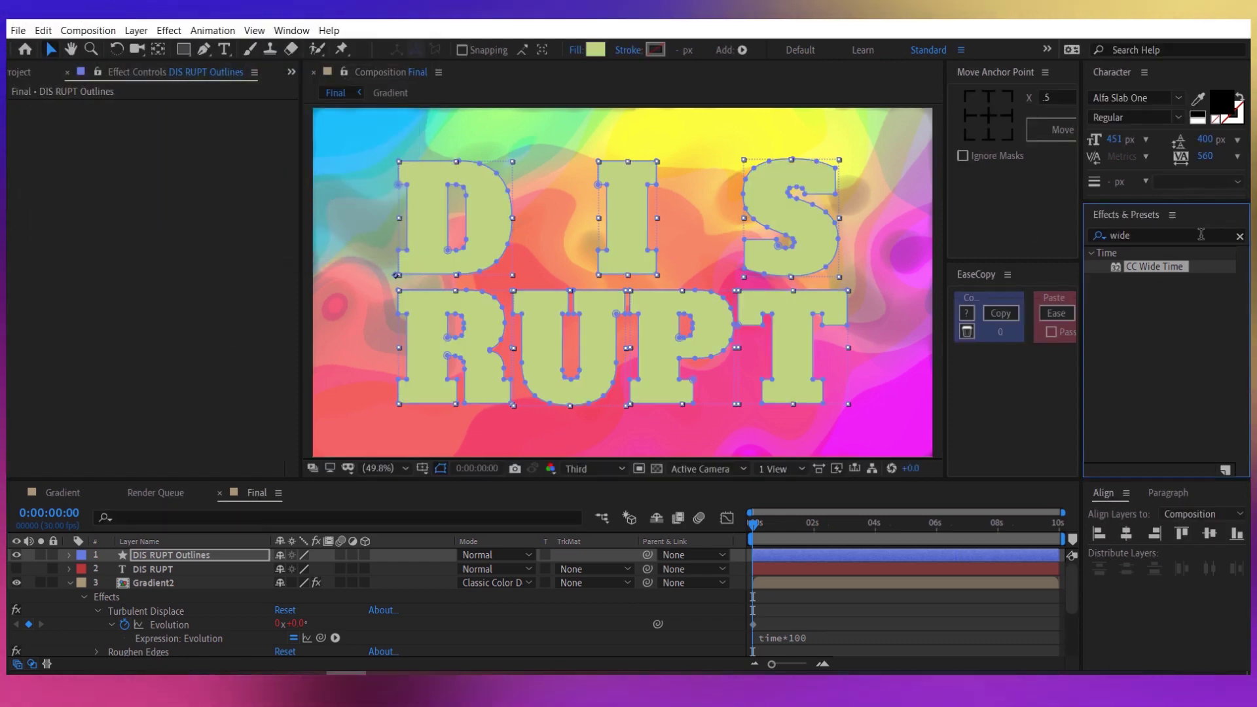
{"action": "key", "text": "BackSpace"}
{"action": "key", "text": "BackSpace"}
{"action": "key", "text": "BackSpace"}
{"action": "key", "text": "BackSpace"}
{"action": "type", "text": "dis"}
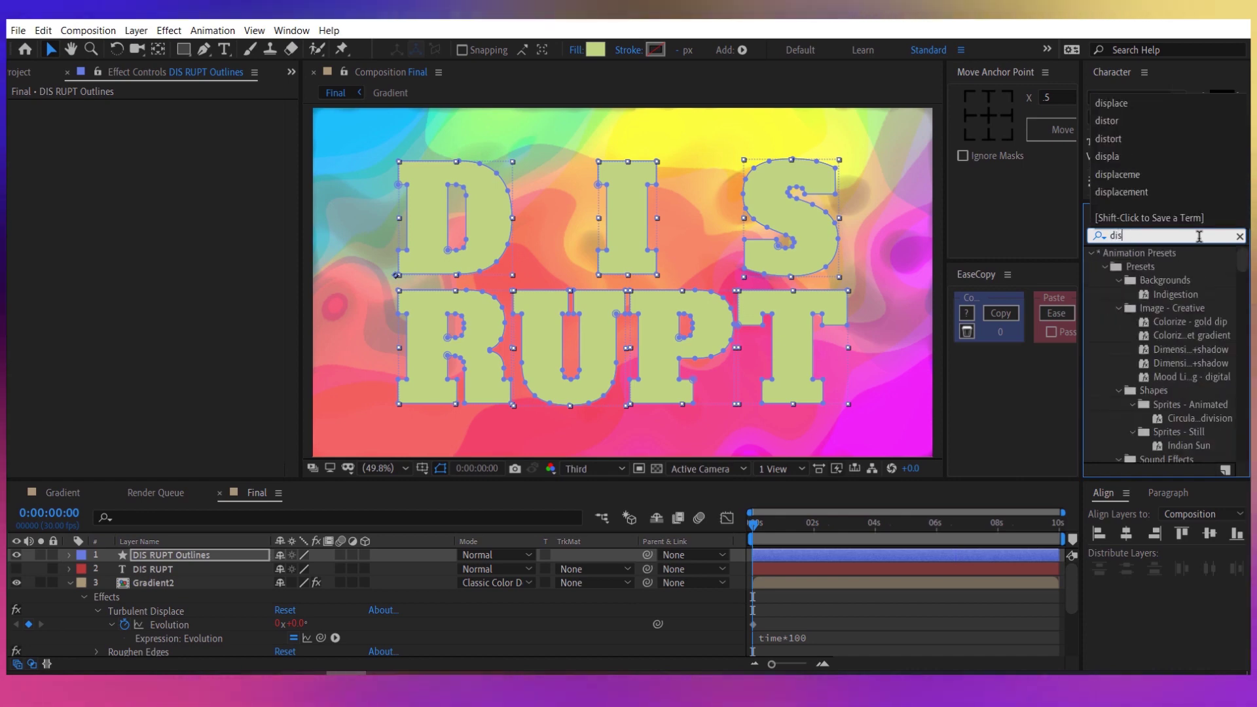
{"action": "type", "text": "placeme"}
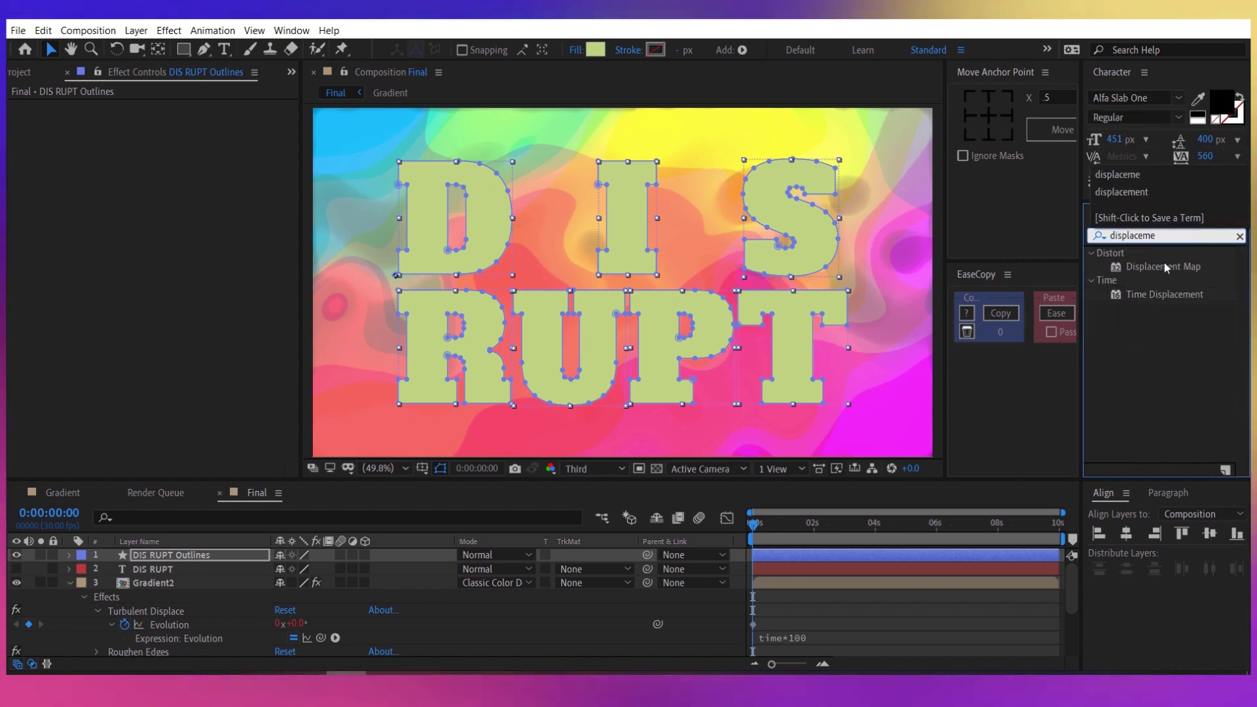
{"action": "left_click_drag", "start_coordinate": [1163, 267], "coordinate": [700, 261]}
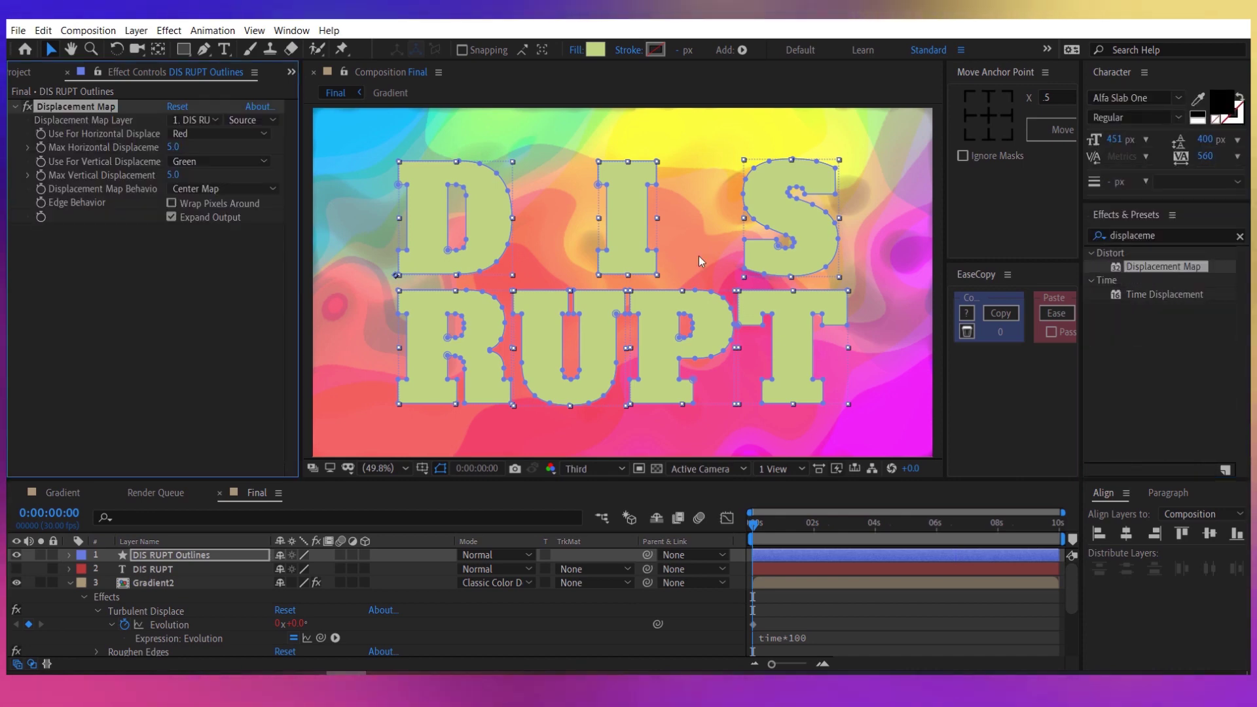
{"action": "left_click", "coordinate": [193, 120]}
{"action": "left_click", "coordinate": [254, 187]}
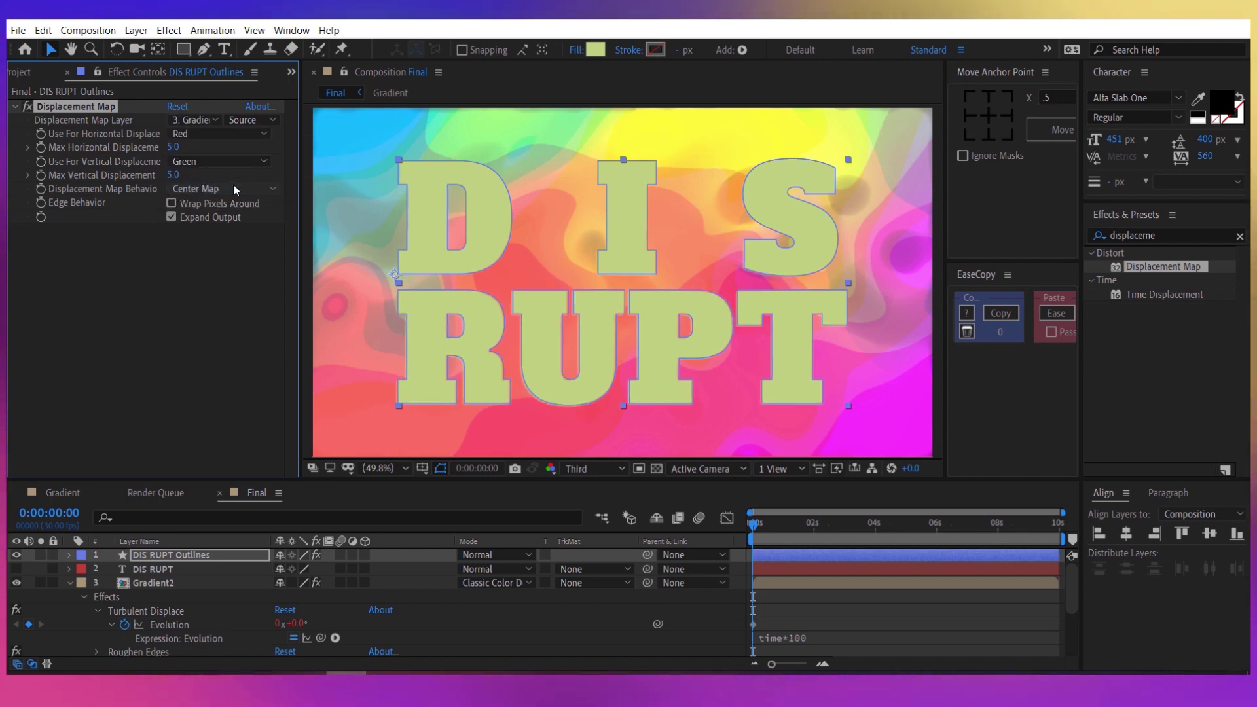
{"action": "left_click", "coordinate": [242, 123]}
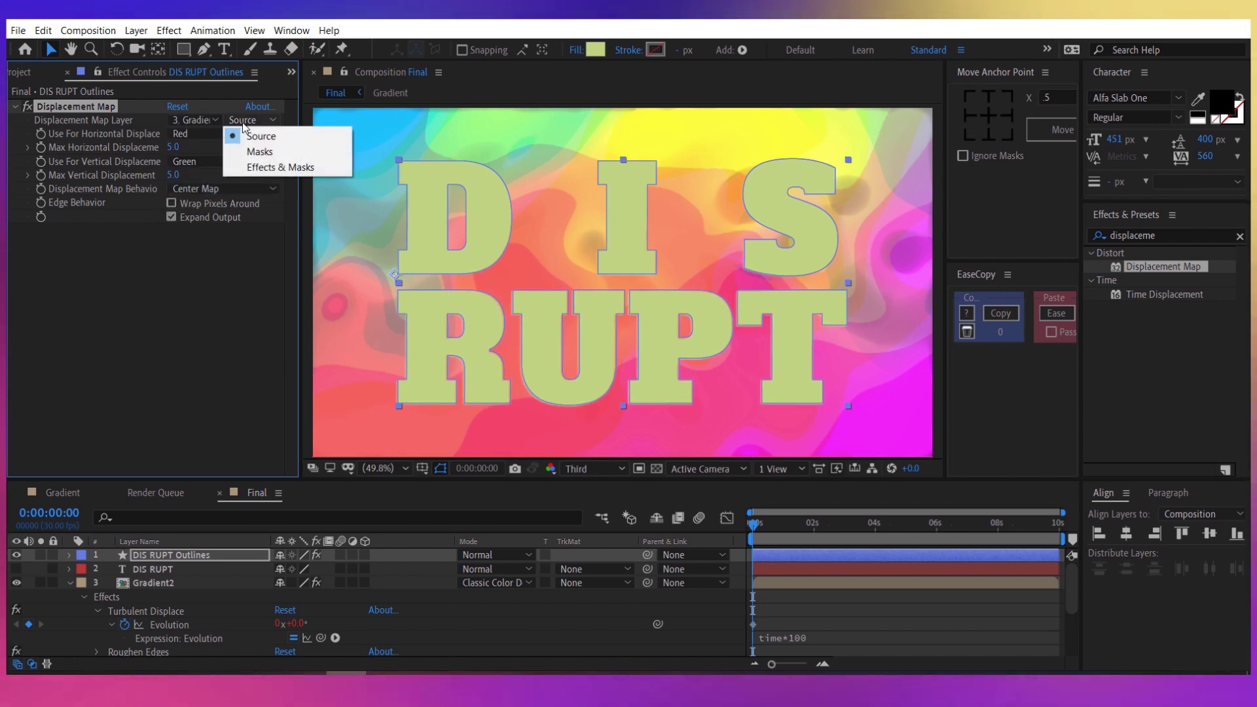
{"action": "left_click", "coordinate": [286, 167]}
Drive both displacements by Luminance, with horizontal 186 and vertical -150.
{"action": "left_click", "coordinate": [225, 135]}
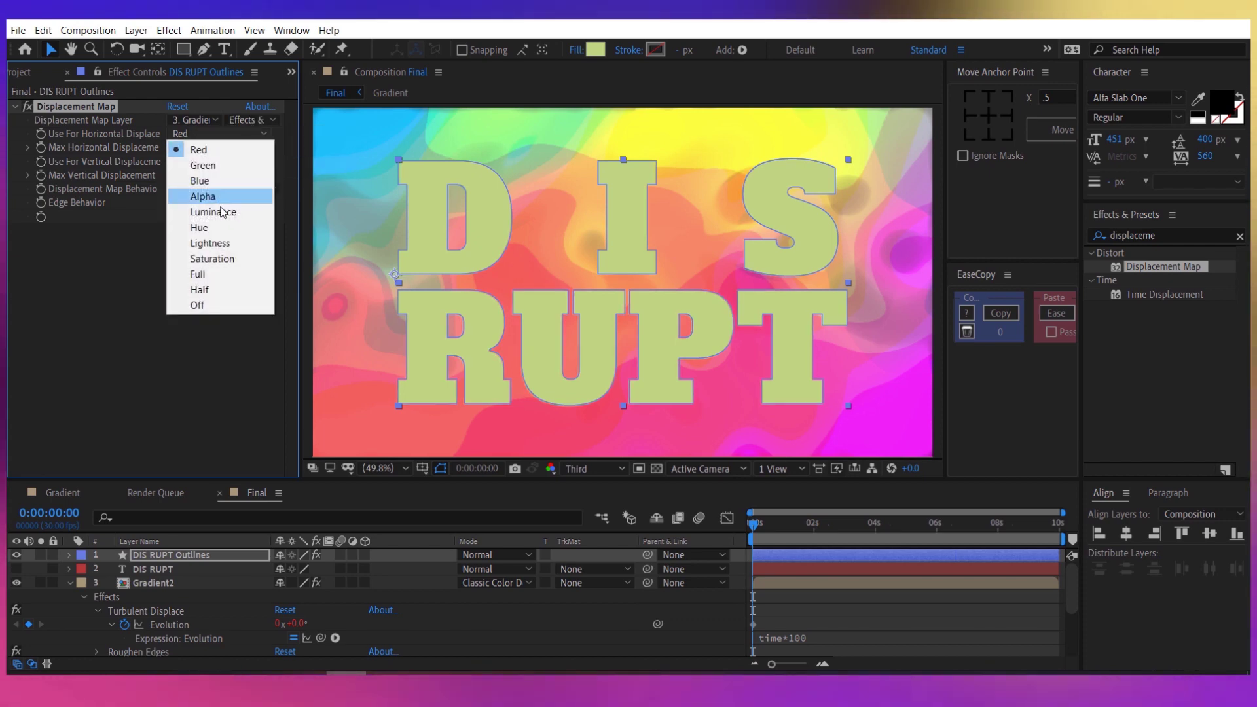
{"action": "left_click", "coordinate": [213, 212]}
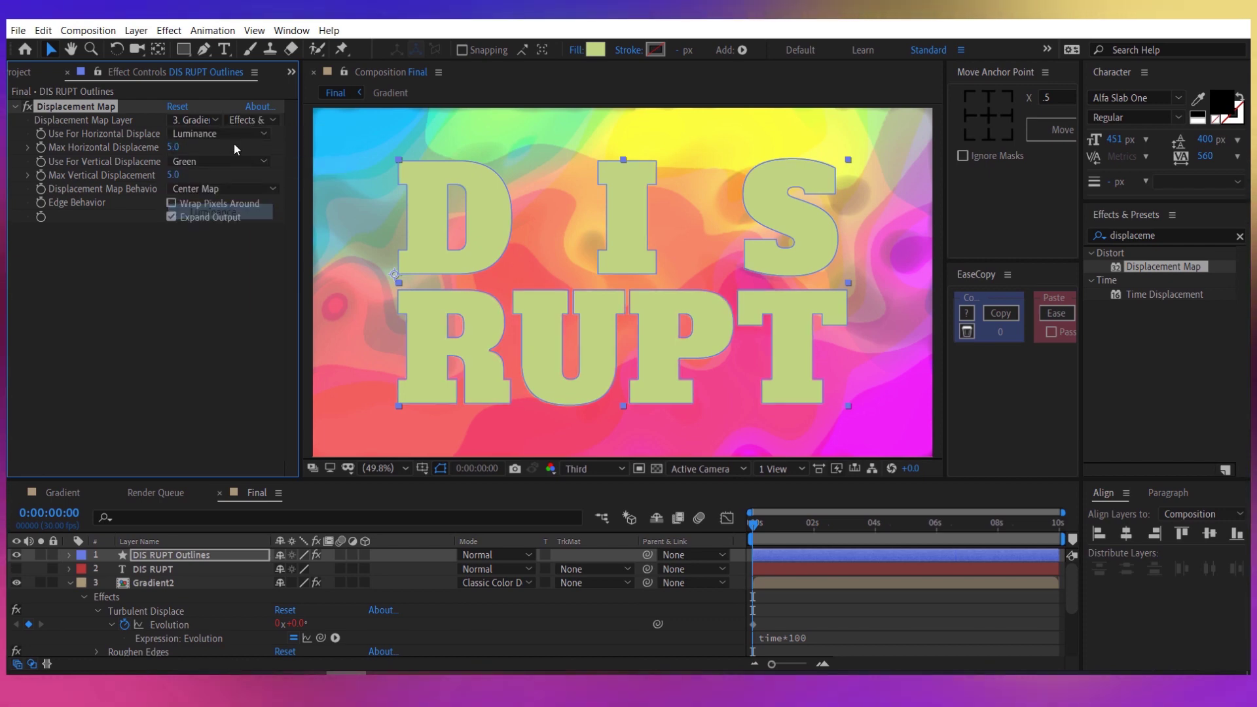
{"action": "left_click", "coordinate": [196, 163]}
{"action": "left_click", "coordinate": [222, 242]}
{"action": "left_click_drag", "start_coordinate": [175, 149], "coordinate": [316, 147]}
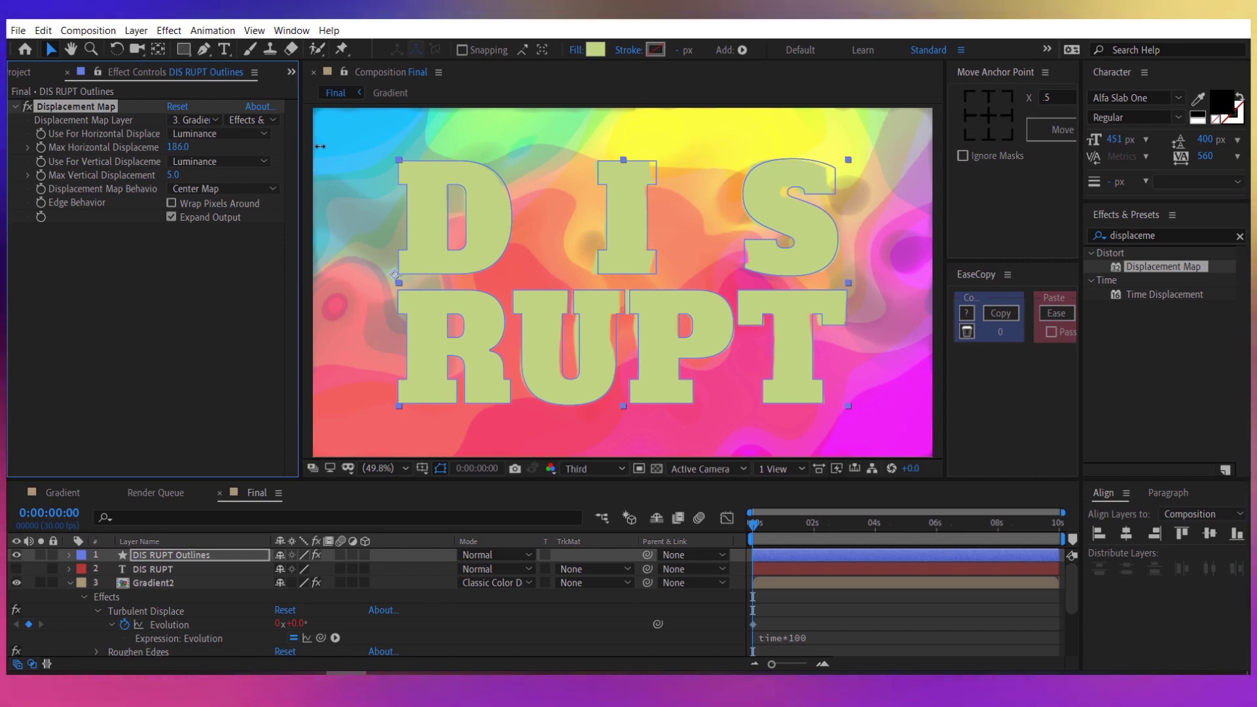
{"action": "left_click_drag", "start_coordinate": [173, 176], "coordinate": [131, 186]}
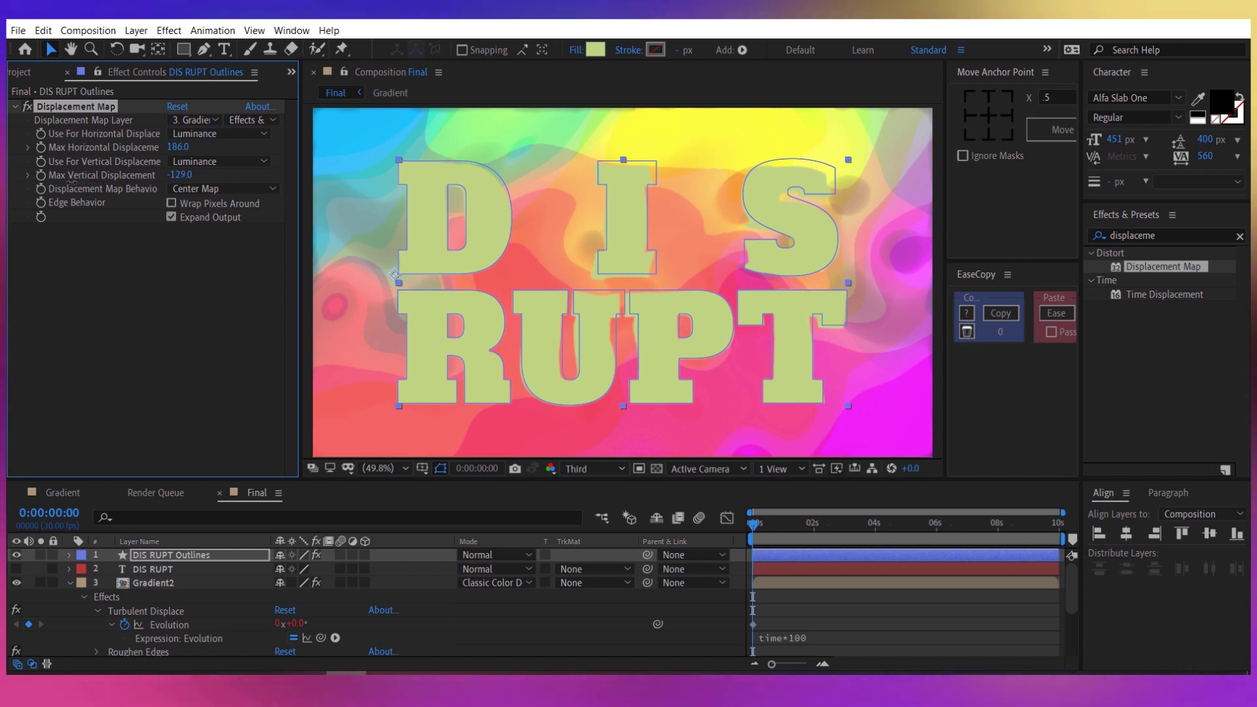
{"action": "left_click_drag", "start_coordinate": [57, 177], "coordinate": [57, 177]}
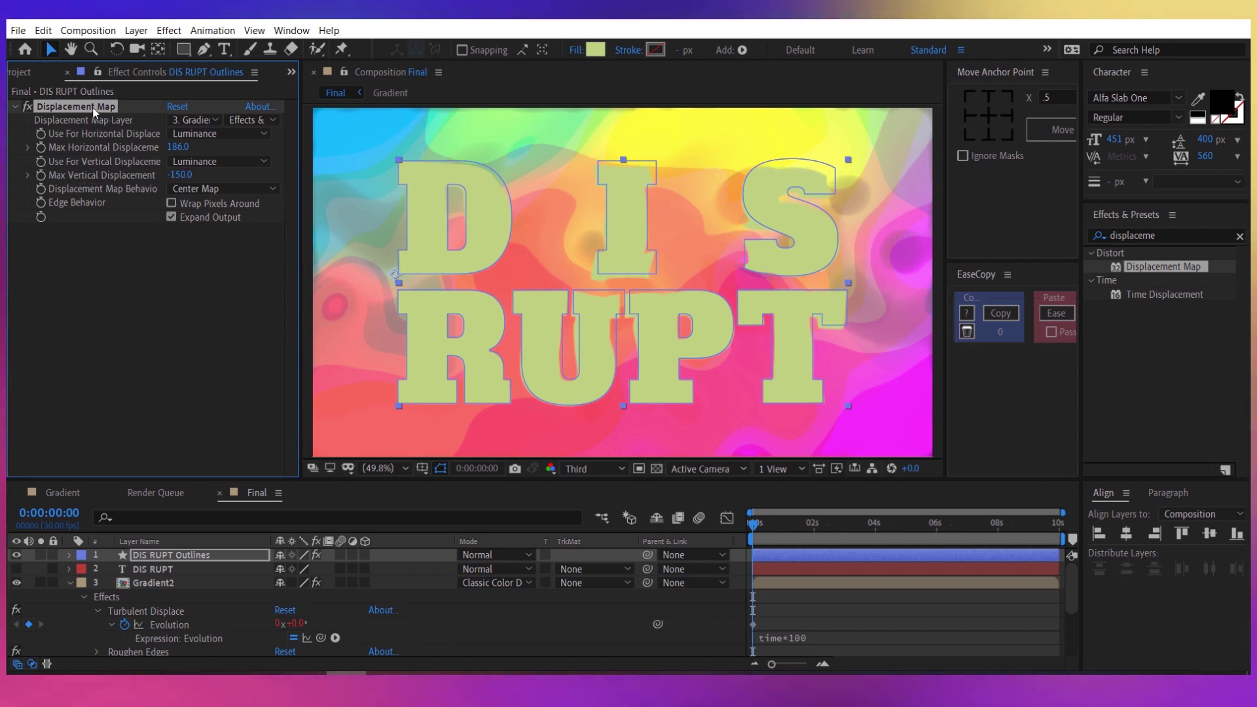
Duplicate the Displacement Map, mapping it from Gradient with horizontal and vertical 100.
{"action": "key", "text": "ctrl+d"}
{"action": "left_click", "coordinate": [196, 242]}
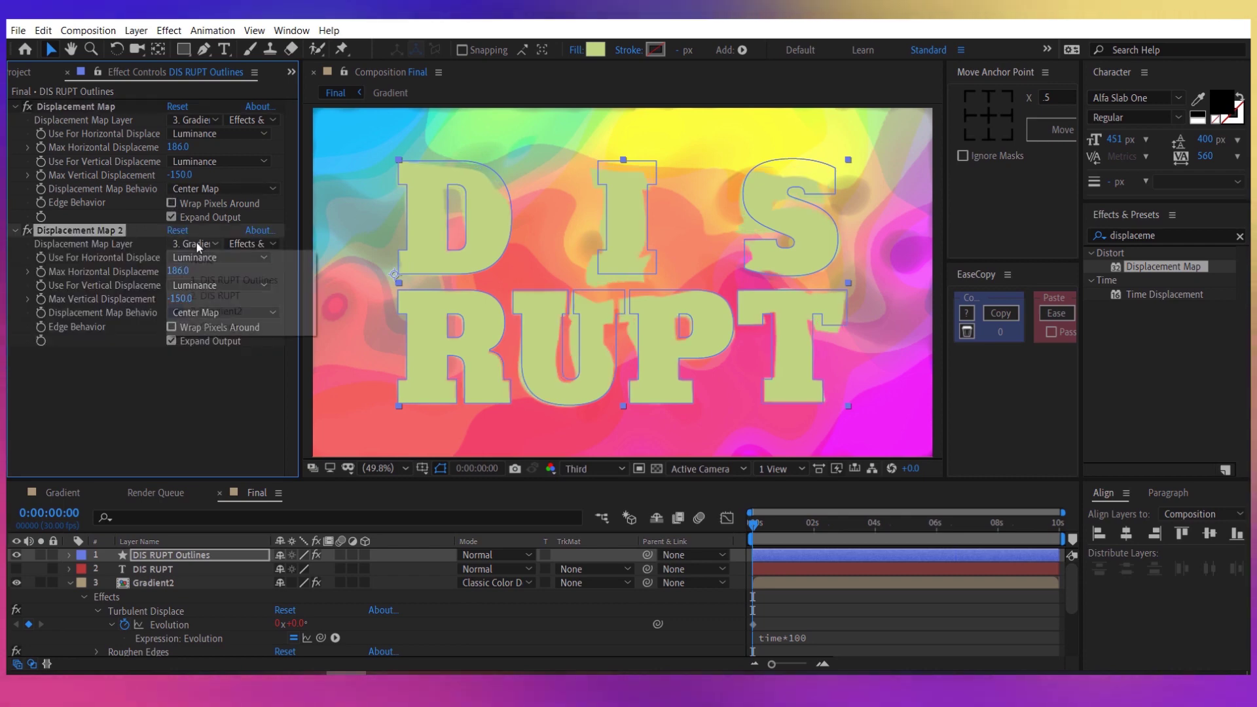
{"action": "left_click", "coordinate": [229, 327]}
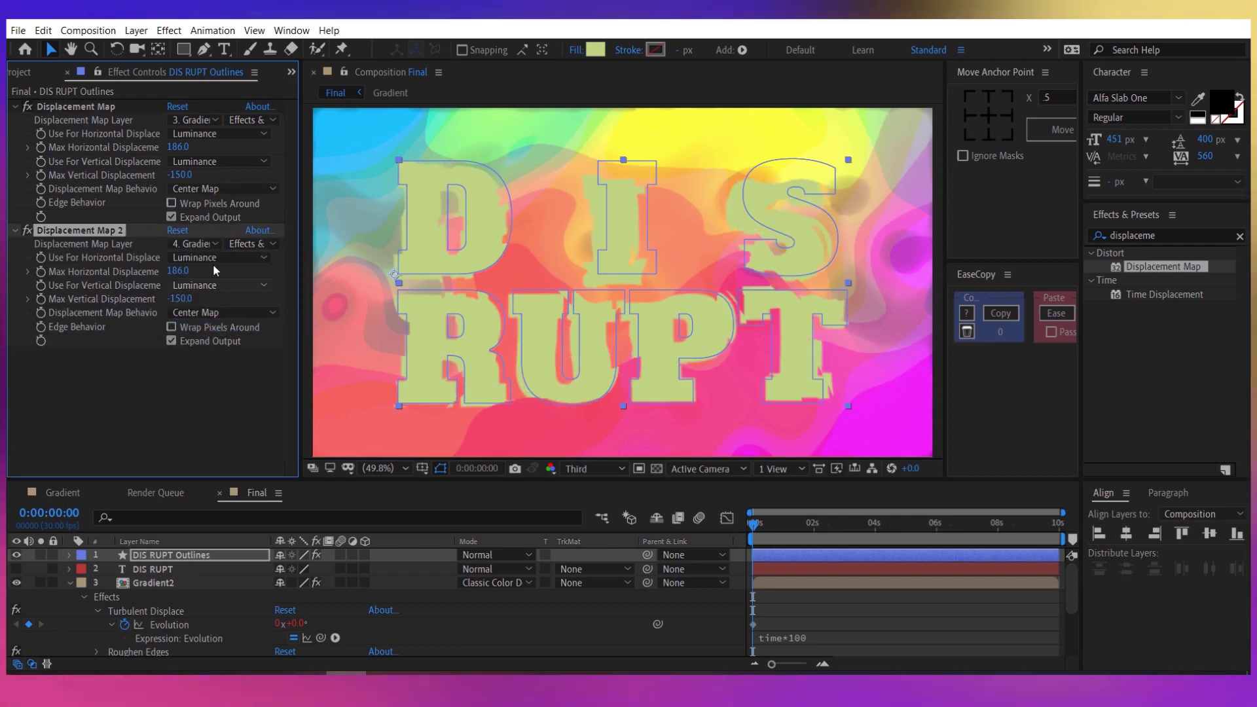
{"action": "left_click", "coordinate": [178, 271]}
{"action": "type", "text": "100"}
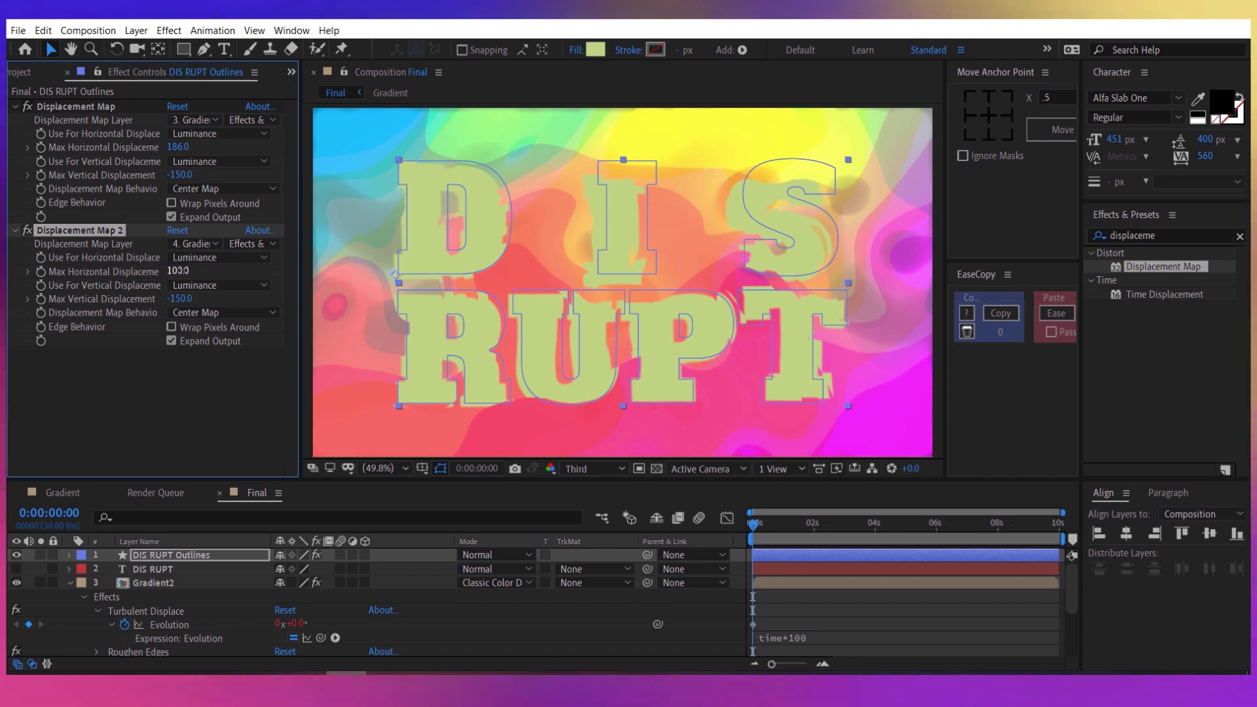
{"action": "key", "text": "Return"}
{"action": "left_click", "coordinate": [180, 299]}
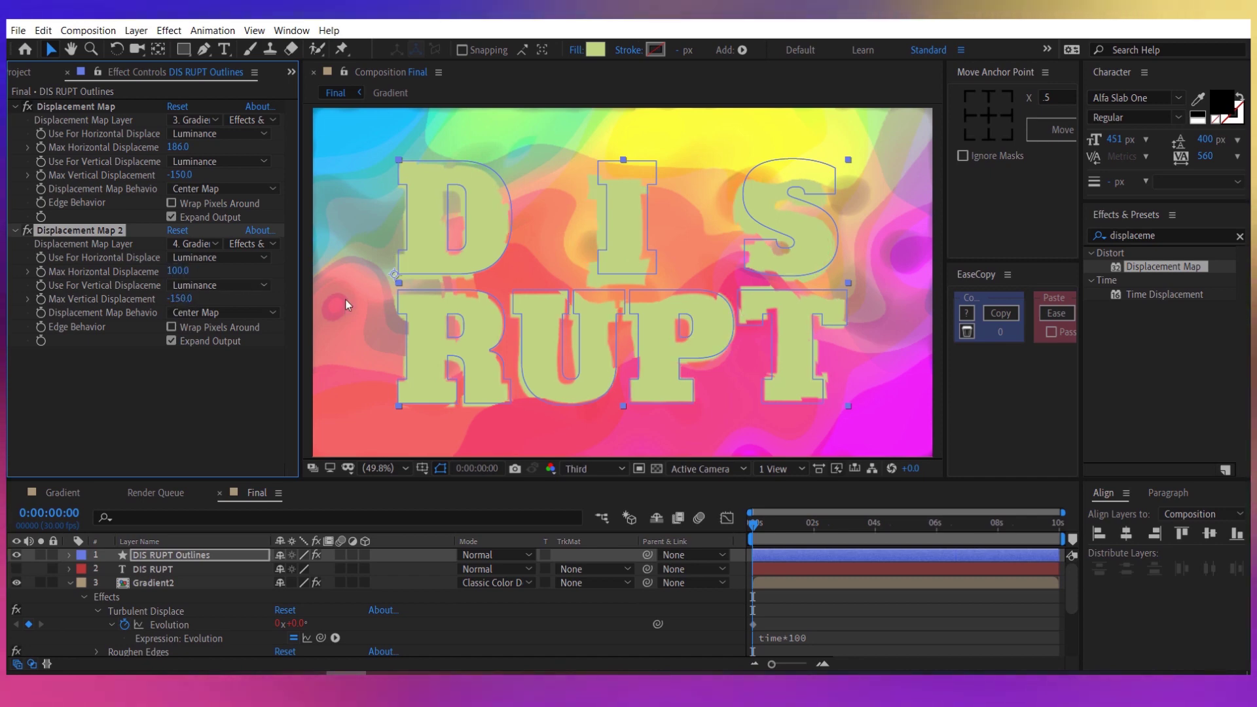
{"action": "type", "text": "100"}
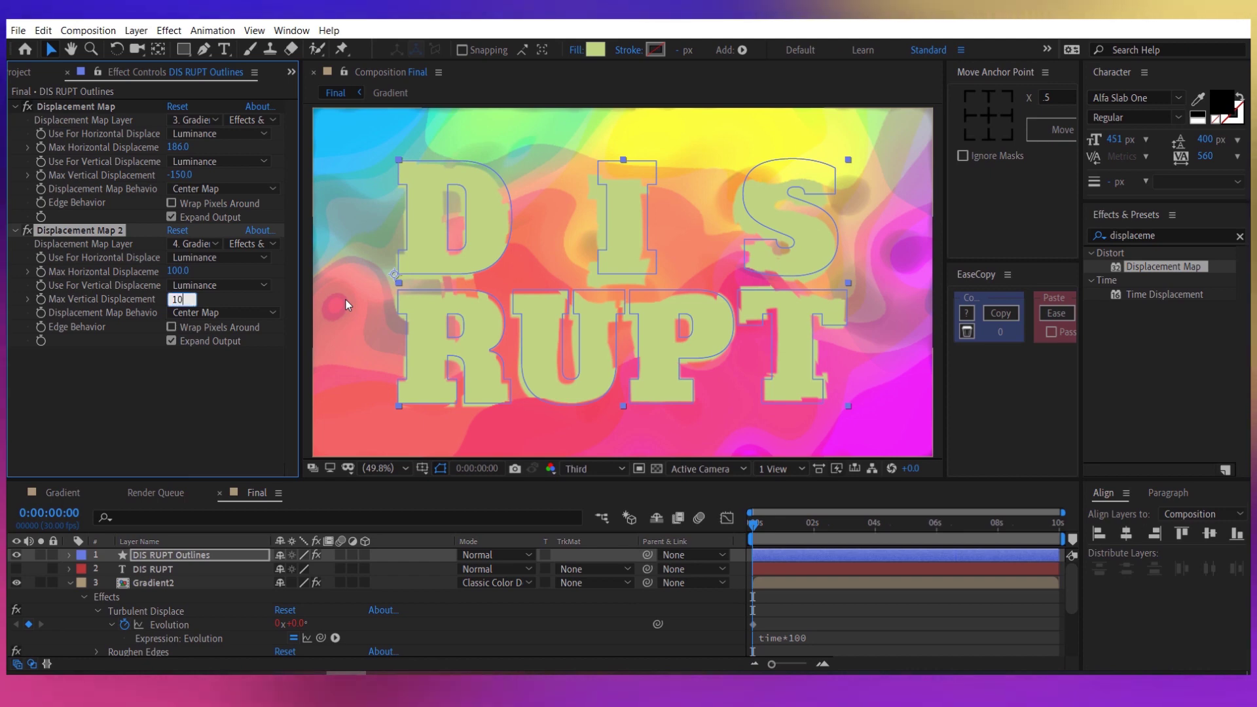
{"action": "key", "text": "Return"}
{"action": "left_click", "coordinate": [1170, 235]}
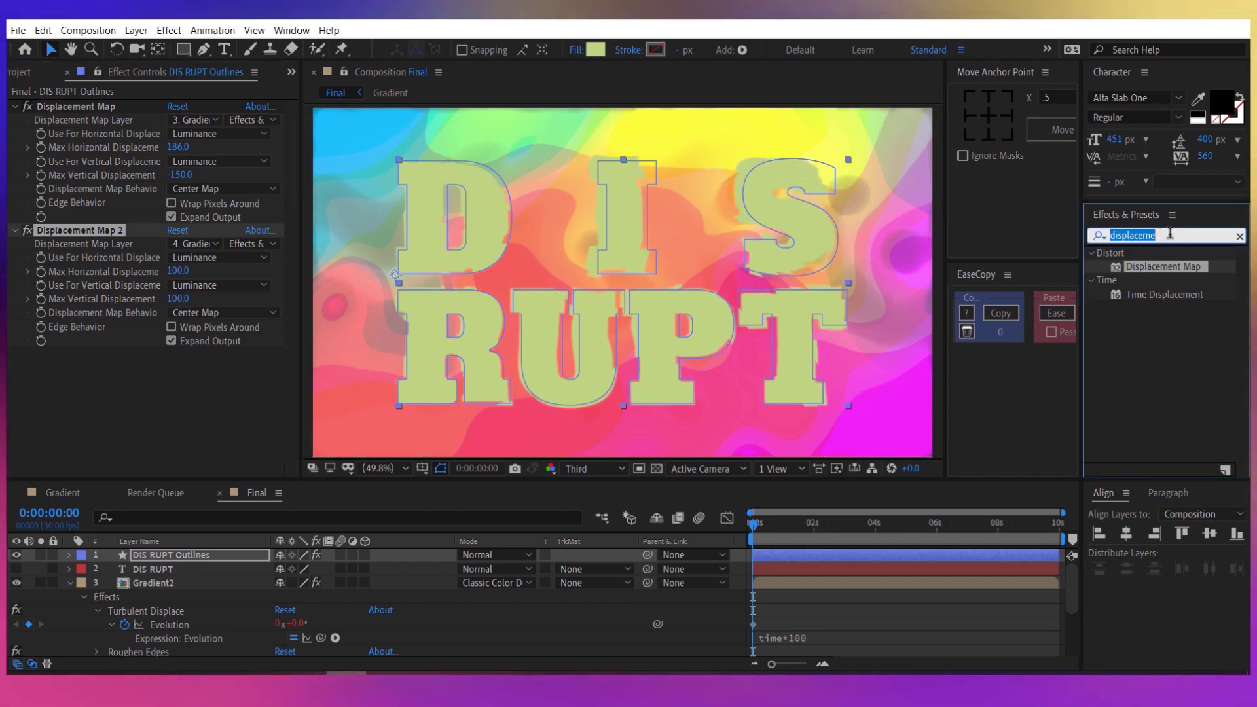
Give DIS RUPT Outlines a Drop Shadow, set its mode to Hard Light, and preview.
{"action": "type", "text": "drop s"}
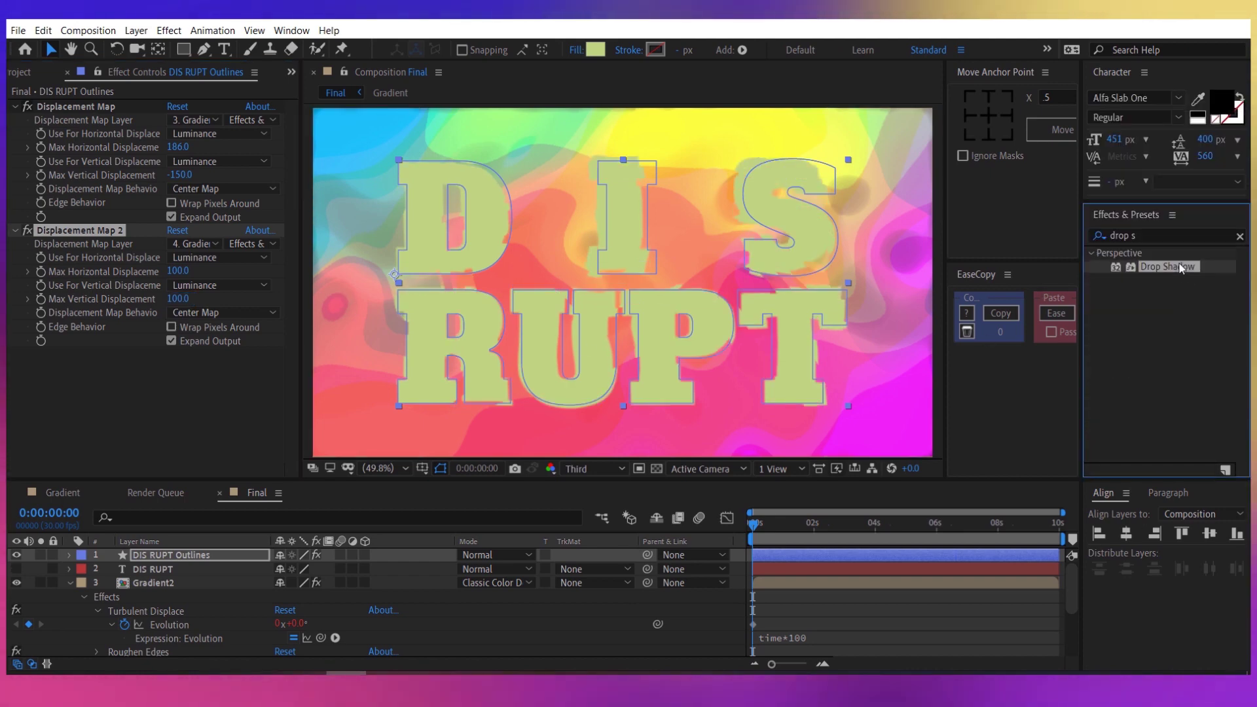
{"action": "left_click_drag", "start_coordinate": [1167, 266], "coordinate": [240, 412]}
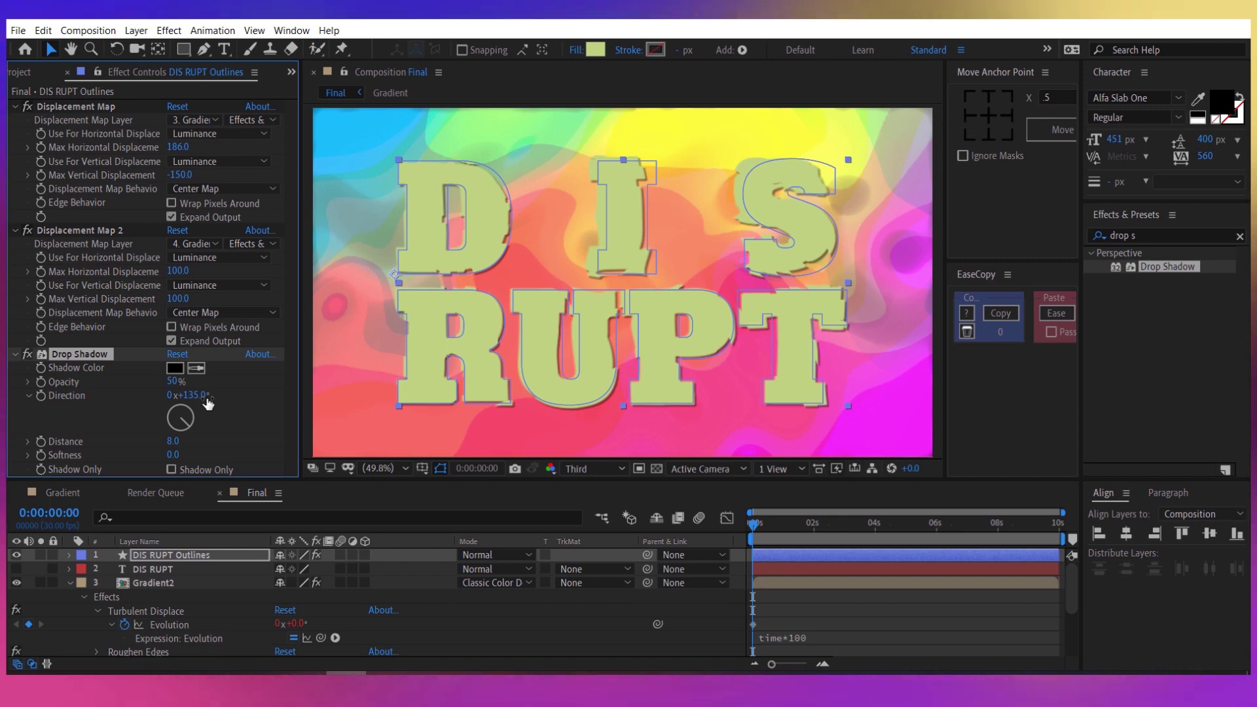
{"action": "left_click", "coordinate": [501, 557]}
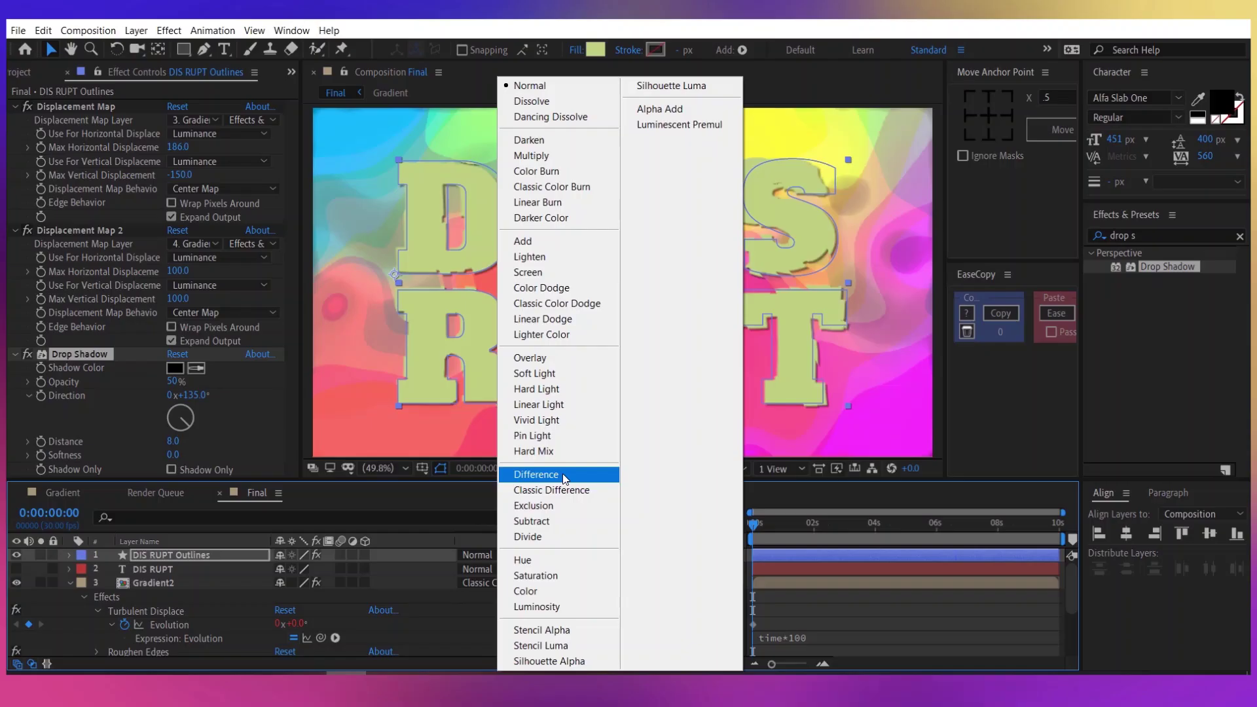
{"action": "left_click", "coordinate": [568, 384]}
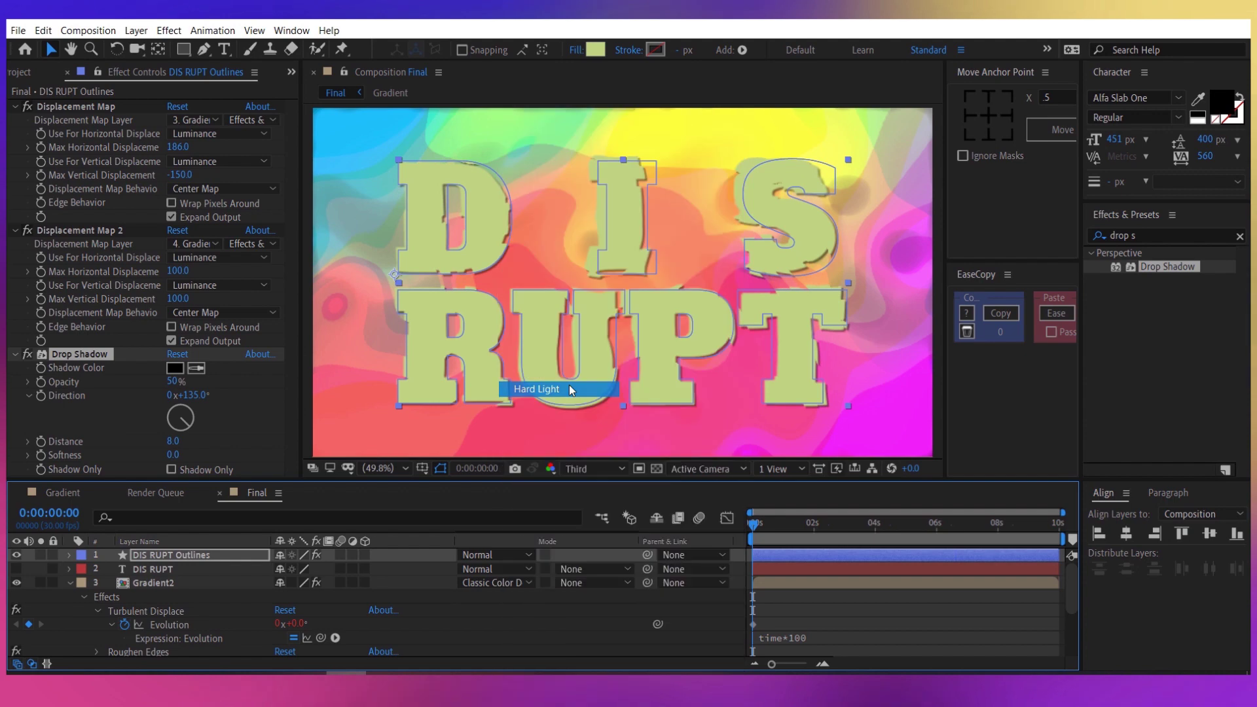
{"action": "left_click", "coordinate": [521, 625]}
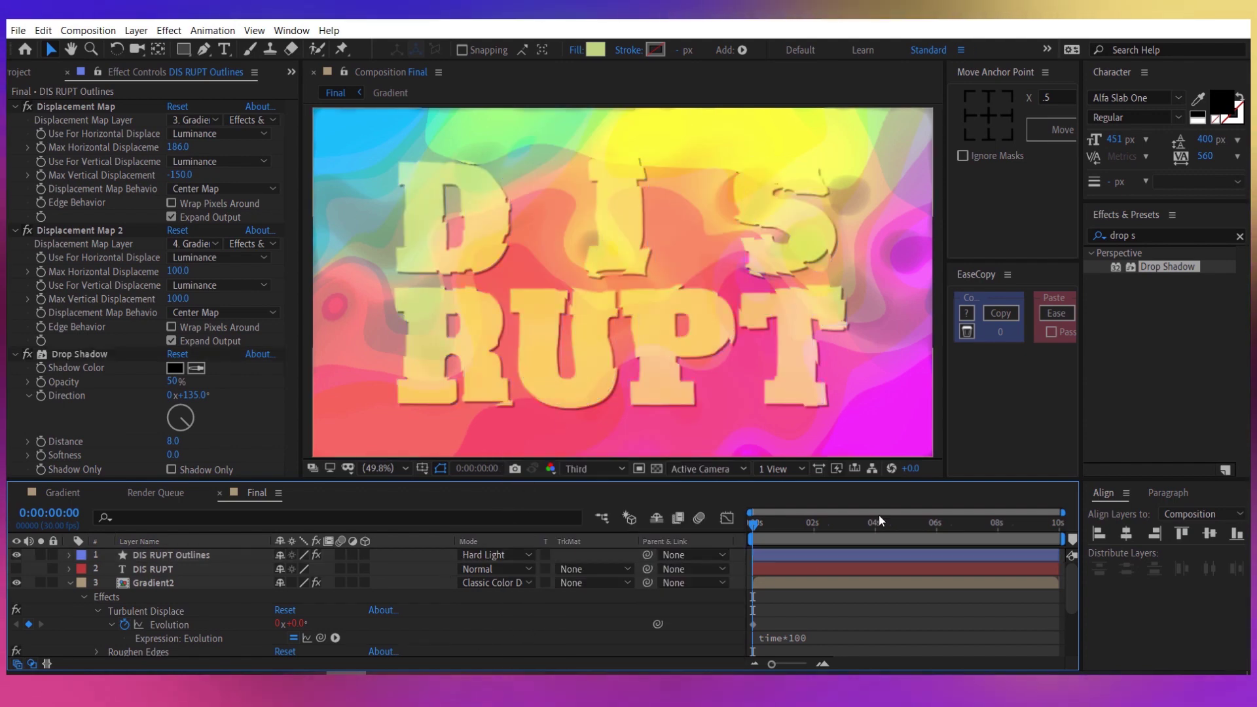
{"action": "key", "text": "space"}
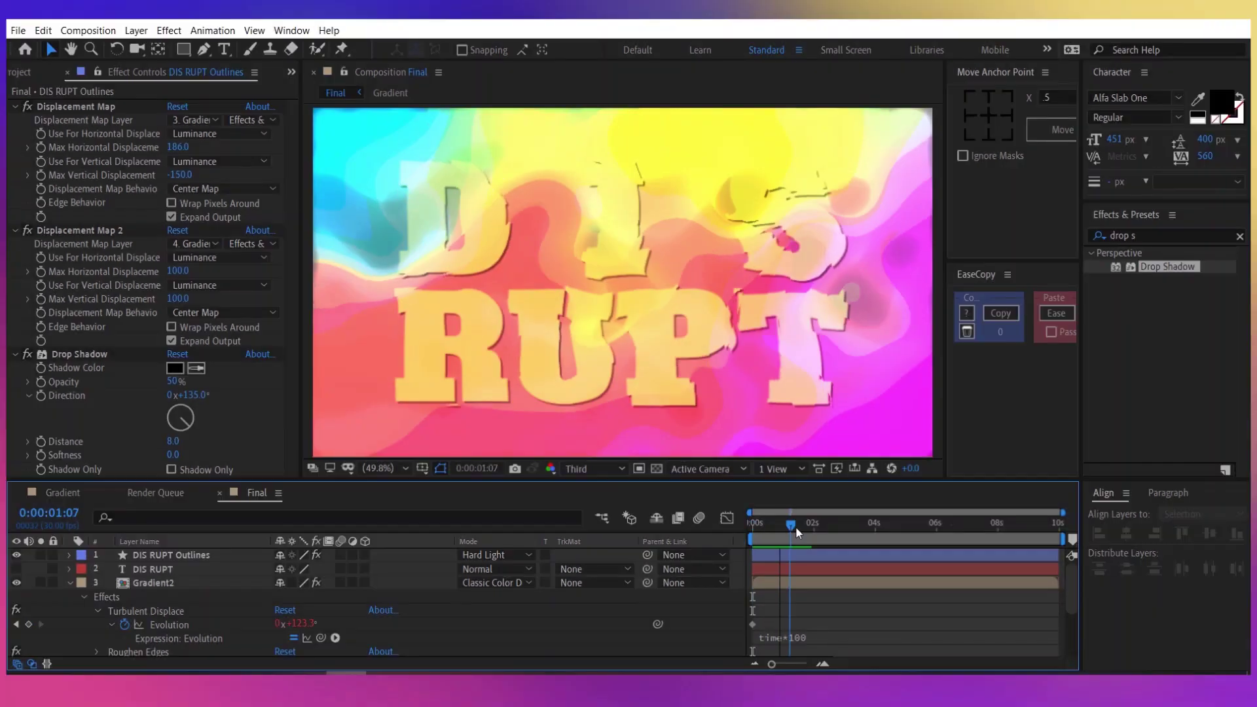
{"action": "left_click_drag", "start_coordinate": [795, 527], "coordinate": [720, 522]}
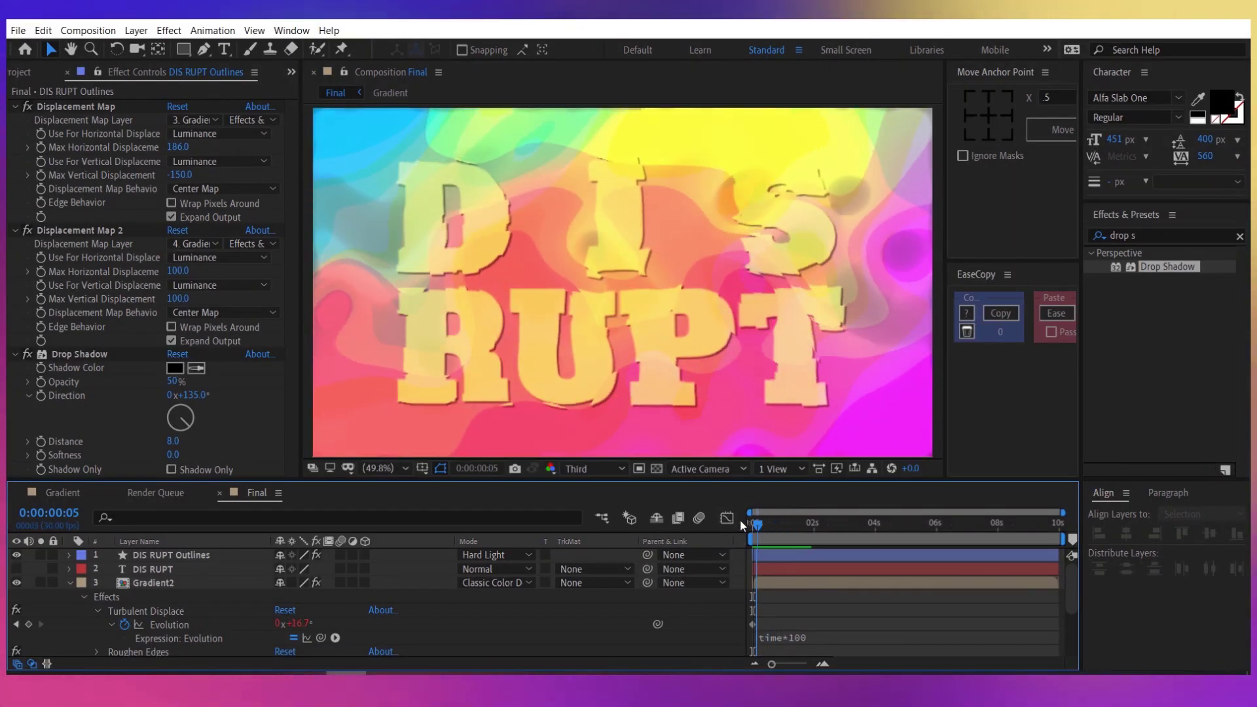
Add a new top Adjustment Layer and apply the Curves effect to it.
{"action": "right_click", "coordinate": [708, 615]}
{"action": "mouse_move", "coordinate": [795, 464]}
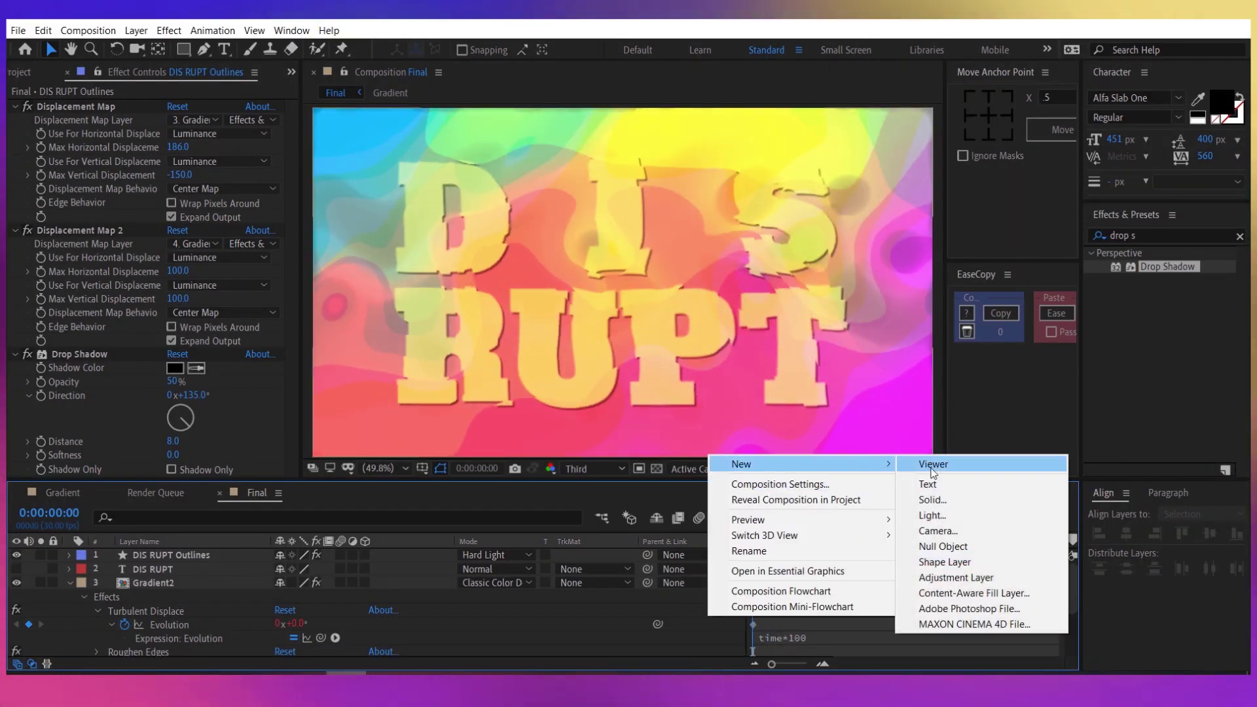
{"action": "left_click", "coordinate": [942, 575]}
{"action": "left_click", "coordinate": [1180, 234]}
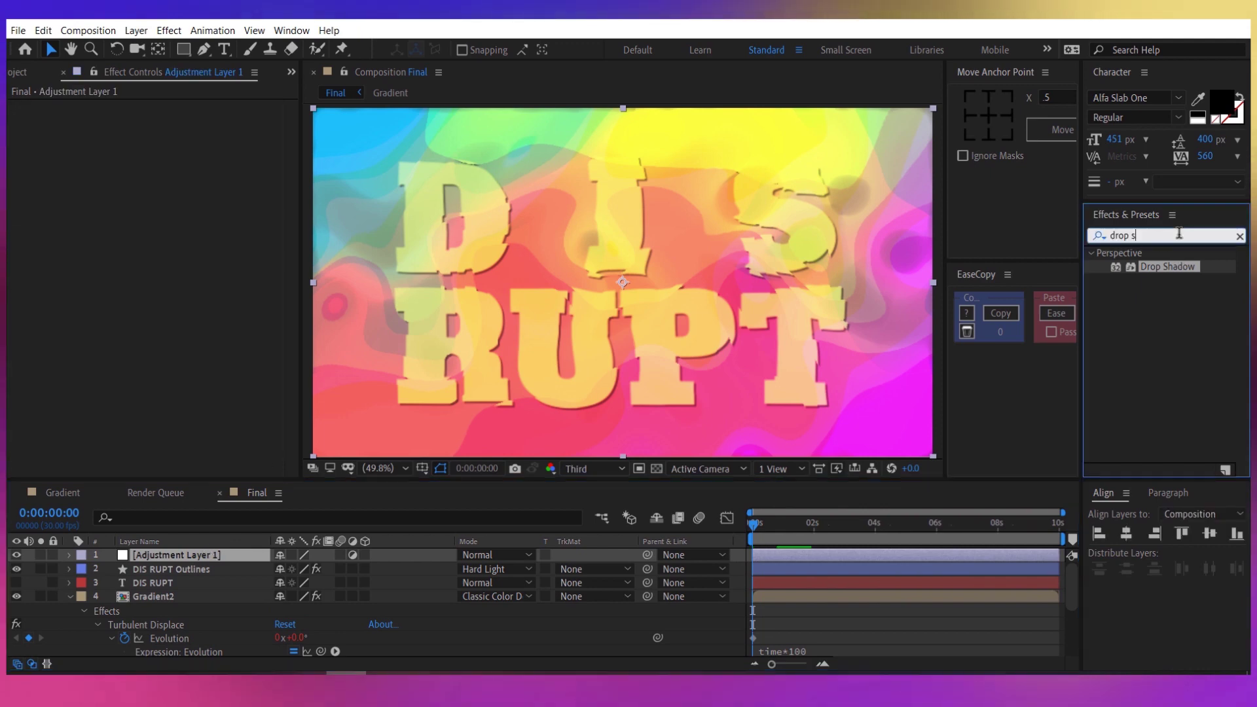
{"action": "key", "text": "ctrl+a"}
{"action": "type", "text": "curves"}
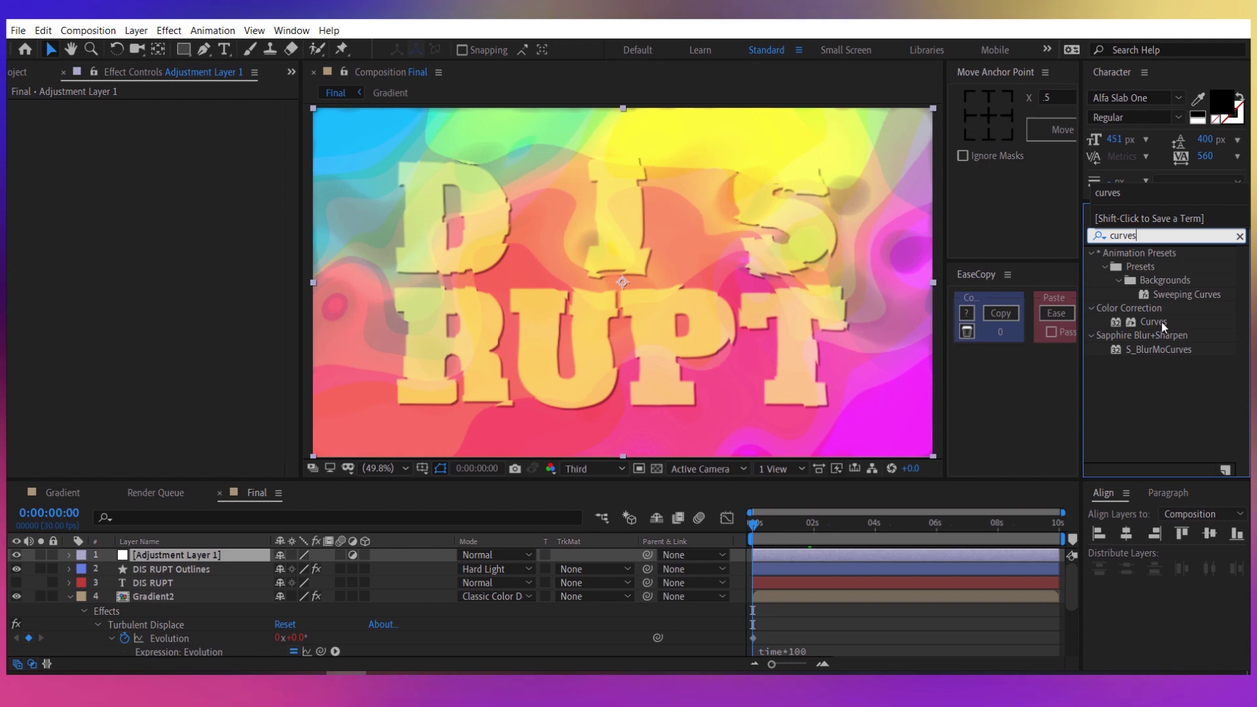
{"action": "double_click", "coordinate": [1153, 322]}
Bend the Curves into a gentle S-shape, lifting highlights and deepening shadows.
{"action": "left_click", "coordinate": [139, 274]}
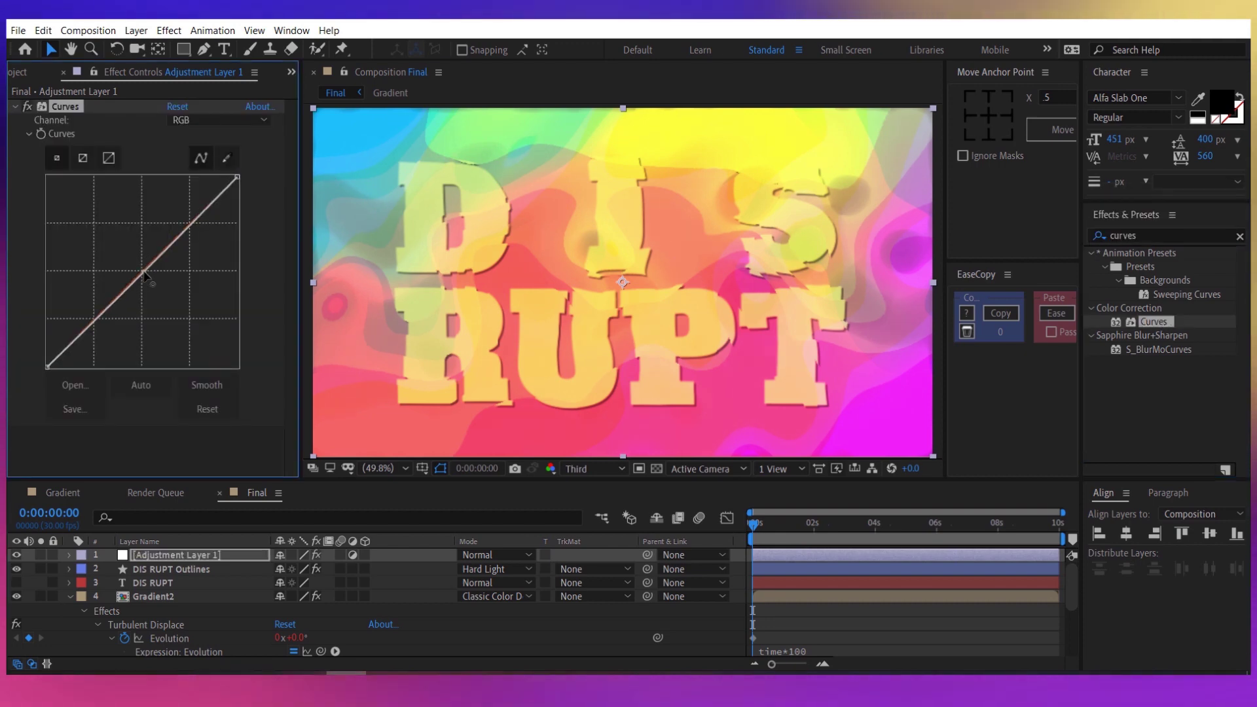
{"action": "left_click_drag", "start_coordinate": [95, 319], "coordinate": [104, 334]}
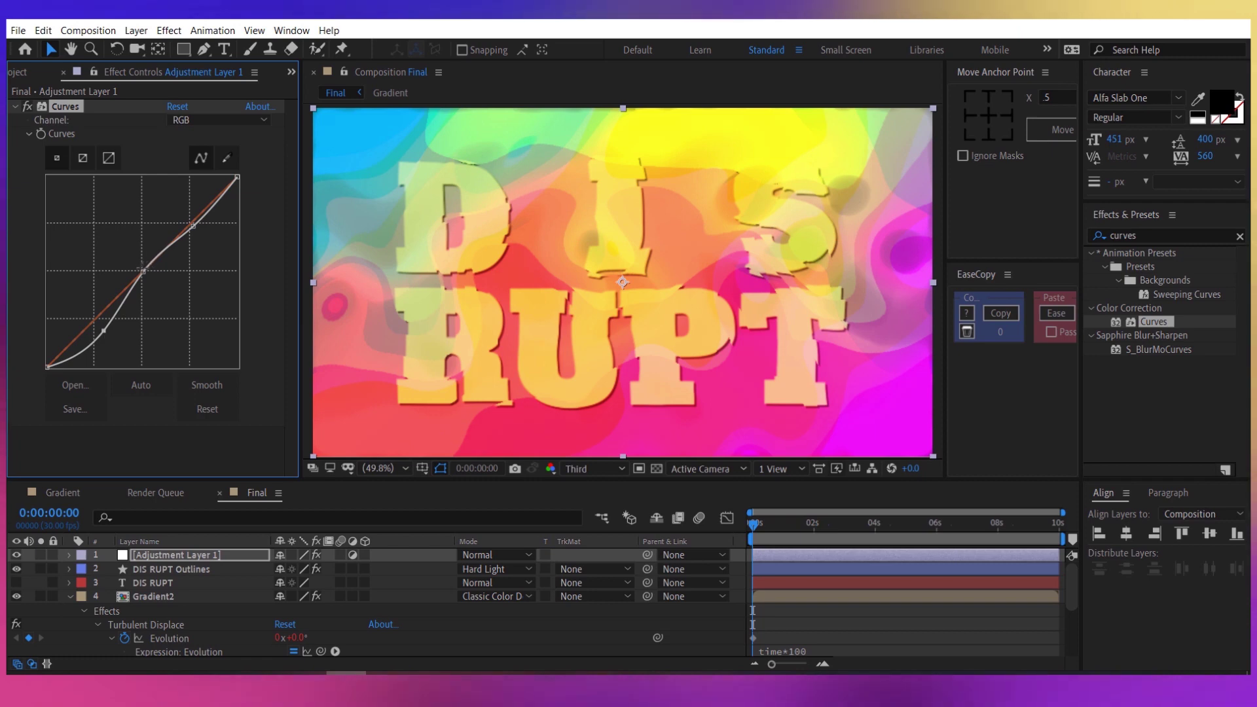
{"action": "left_click_drag", "start_coordinate": [141, 275], "coordinate": [143, 271]}
{"action": "left_click_drag", "start_coordinate": [189, 228], "coordinate": [191, 223]}
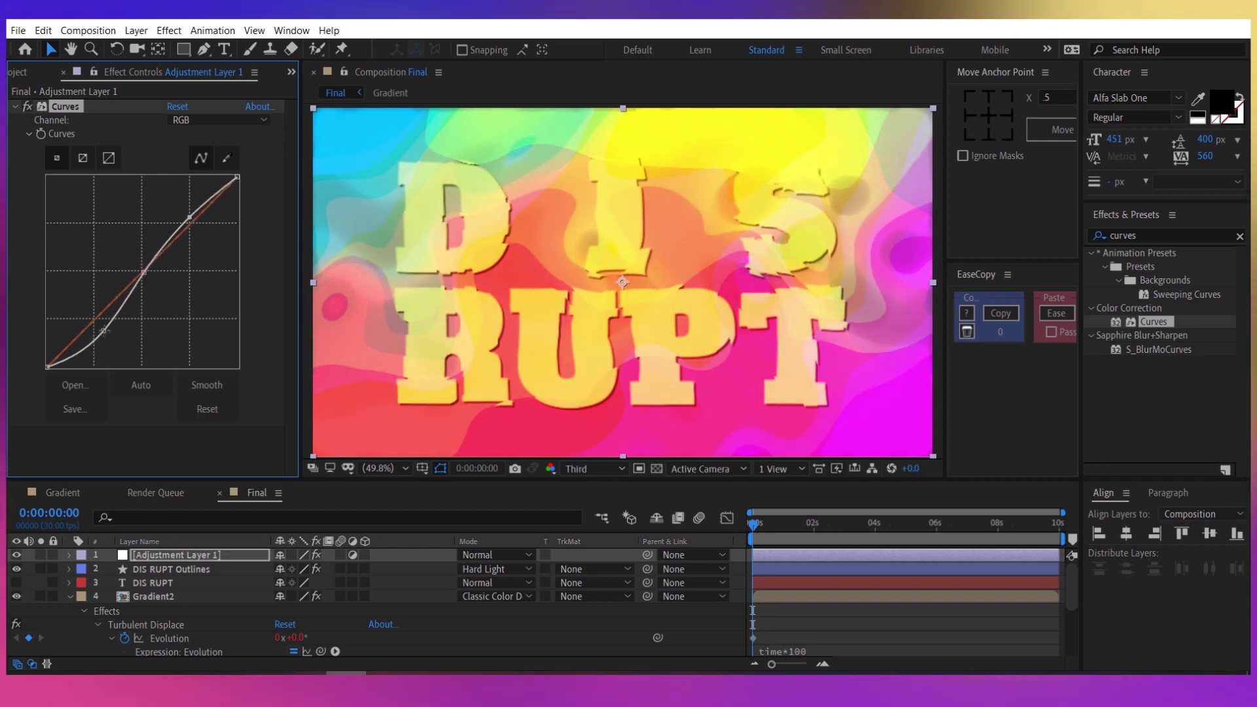
{"action": "left_click_drag", "start_coordinate": [102, 331], "coordinate": [104, 337]}
{"action": "left_click", "coordinate": [611, 627]}
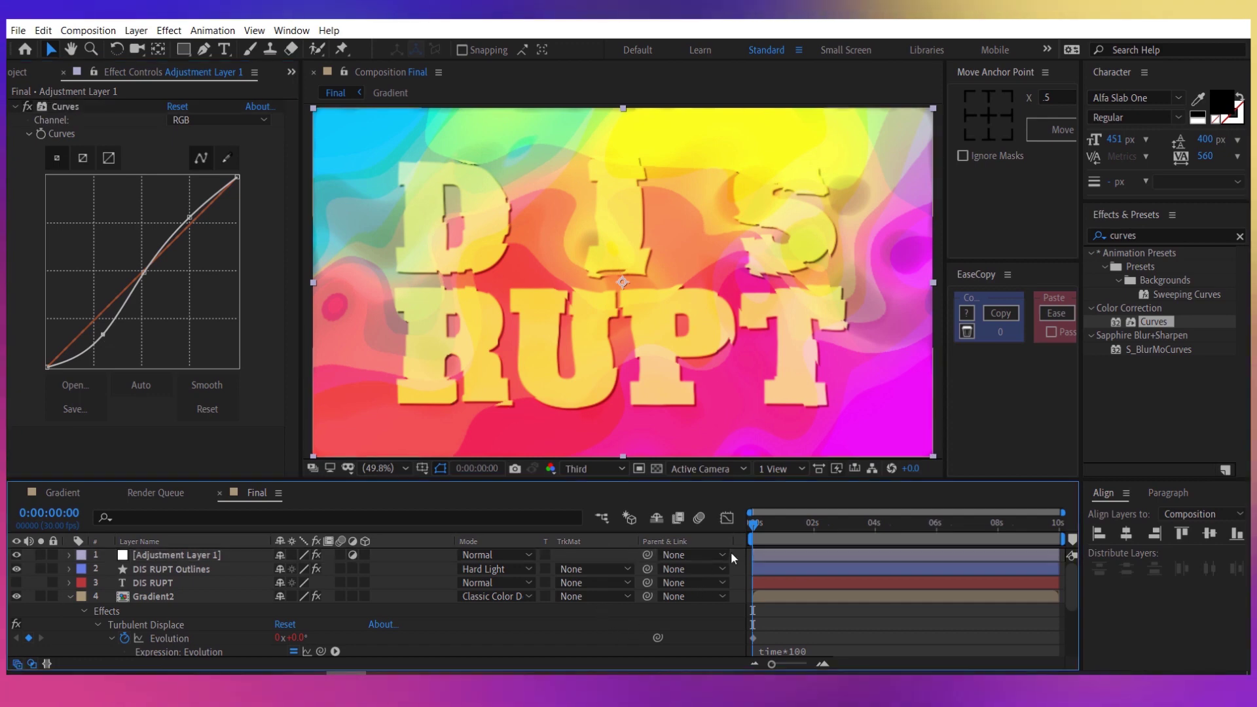